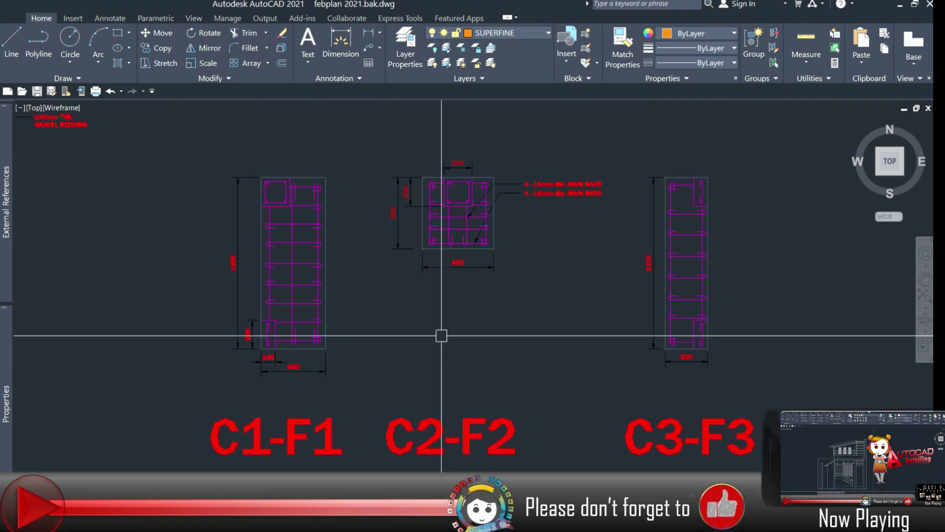
Copy the column's two 200 dimensions from the C2-F2 footing detail to the upper column of C1-F1.
scroll(650, 196, up, 5)
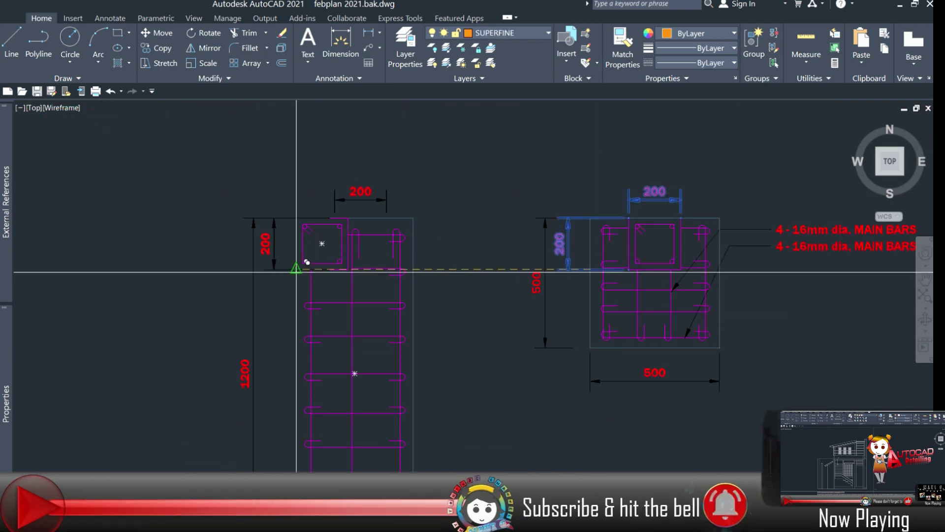
scroll(311, 236, up, 2)
scroll(317, 265, down, 5)
Dimension the upper column of the C3-F3 footing detail with a width of 100 and a height of 200.
scroll(617, 199, up, 6)
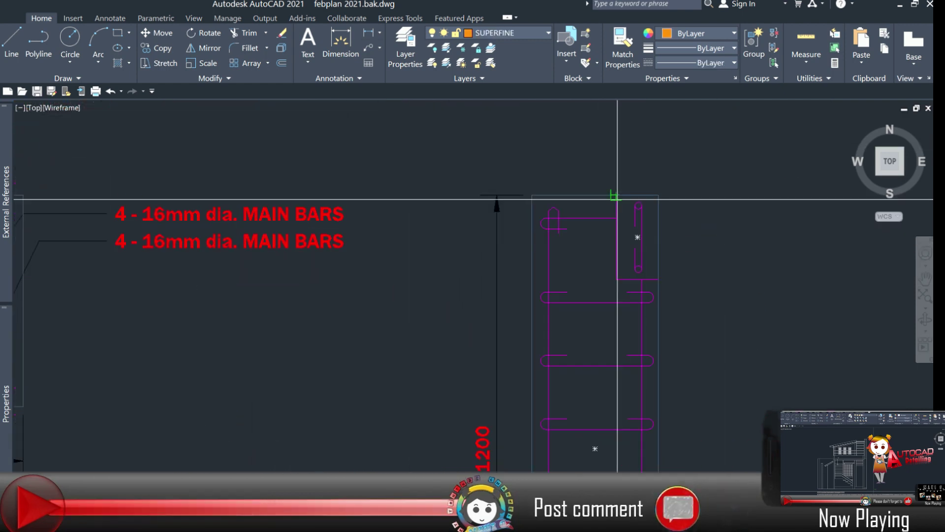
scroll(770, 267, down, 5)
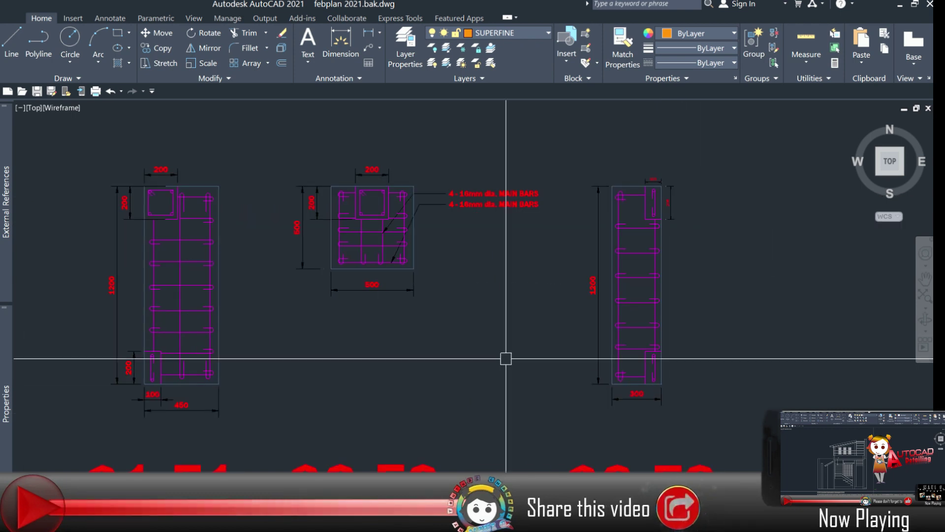
click(665, 197)
key(Escape)
scroll(691, 170, down, 4)
scroll(564, 305, up, 2)
mouse_move(564, 304)
middle_down()
mouse_move(435, 335)
mouse_move(555, 306)
middle_up()
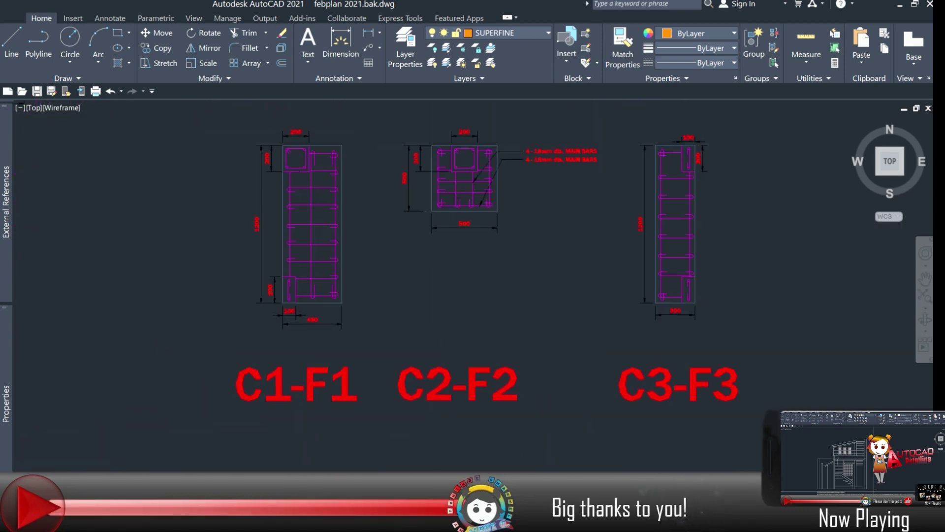
Copy the two "4 - 16mm dia. MAIN BARS" notes with their leaders from C2-F2 to the C1-F1 detail.
scroll(566, 300, down, 1)
drag(573, 197, 529, 153)
text(co)
scroll(504, 238, up, 3)
click(502, 205)
click(220, 336)
scroll(573, 384, down, 2)
Move the copied main bar notes down beside the lower half of the C1-F1 footing.
click(625, 352)
click(485, 173)
middle_drag(603, 338, 509, 260)
click(471, 413)
text(m)
click(406, 306)
scroll(321, 236, up, 3)
middle_drag(321, 237, 485, 281)
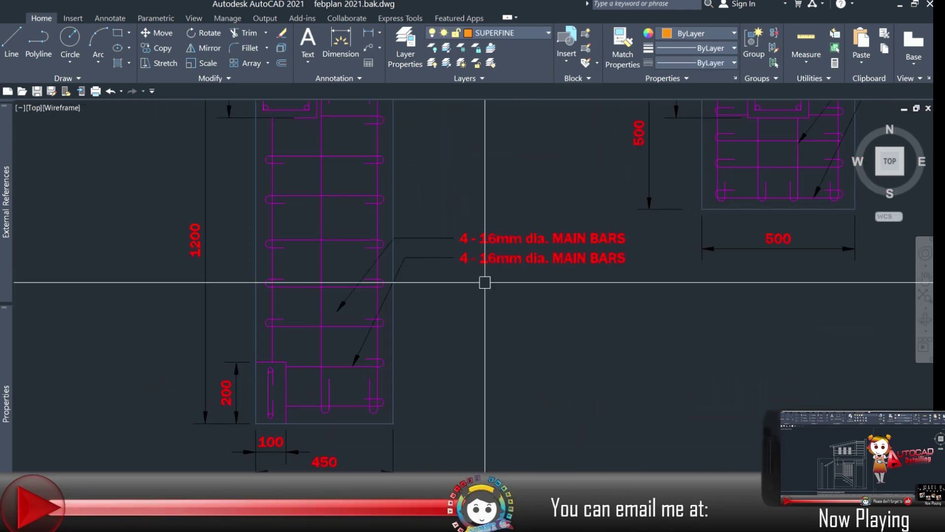
Reposition the C1-F1 main bar notes and adjust their leader arrowheads to point at the reinforcement bars.
text(m)
click(466, 363)
scroll(296, 320, up, 2)
click(325, 286)
click(309, 306)
click(292, 272)
scroll(296, 280, down, 4)
middle_drag(463, 321, 200, 334)
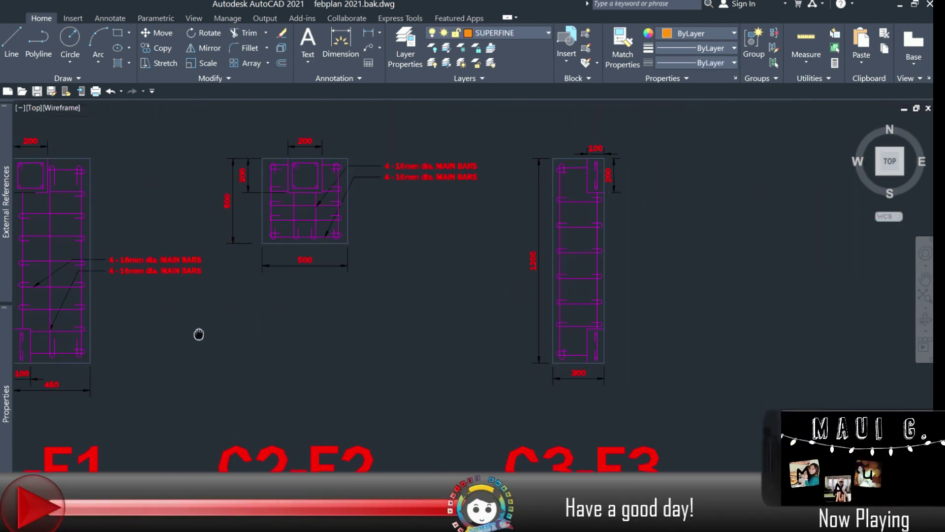
Copy the main bar notes with leaders to the C3-F3 detail and set their arrowheads on its bars.
drag(445, 217, 426, 177)
text(co)
click(493, 256)
scroll(512, 261, up, 3)
click(463, 235)
click(452, 250)
click(437, 251)
Move the wall footing section down so it lines up beside the C1-F1 footing detail.
scroll(268, 342, down, 6)
middle_drag(127, 277, 557, 323)
middle_drag(446, 336, 523, 320)
click(532, 314)
click(366, 169)
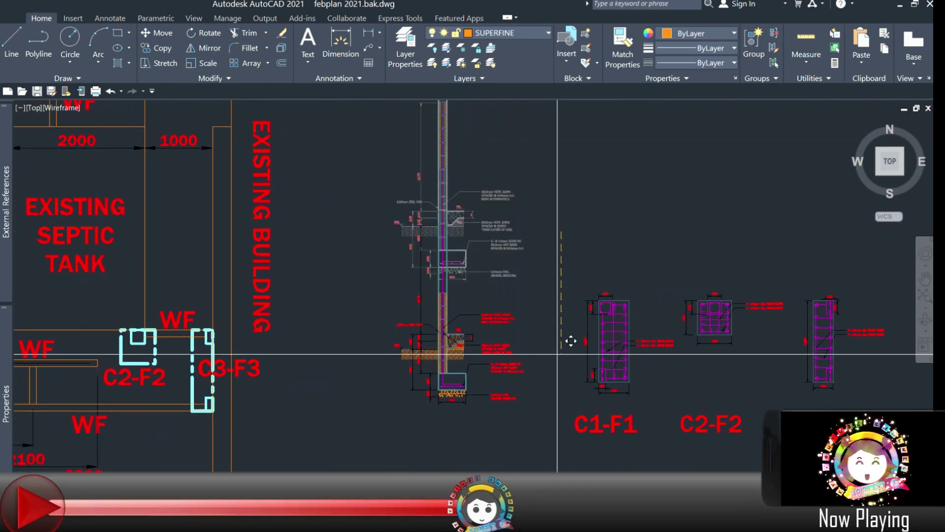
scroll(423, 177, down, 1)
click(507, 325)
scroll(507, 325, up, 3)
click(549, 243)
click(549, 387)
scroll(438, 261, up, 3)
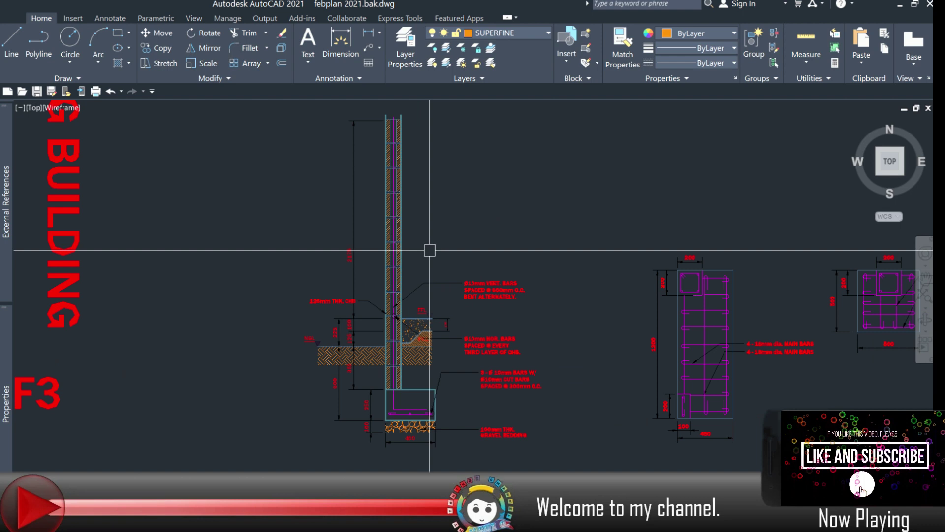
Draw a slanted cut line across the upper wall and trim the wall outlines and vertical bar against it.
middle_drag(431, 250, 476, 242)
click(400, 209)
click(468, 232)
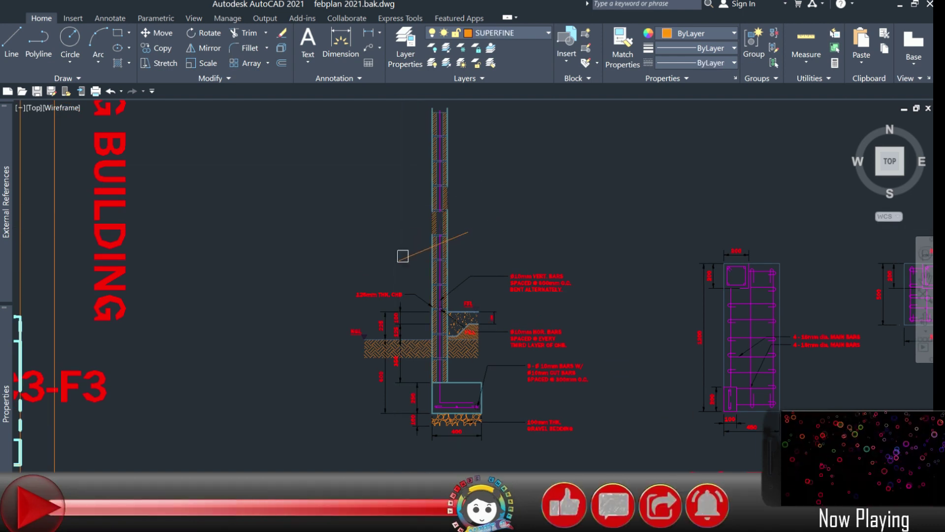
scroll(403, 257, up, 5)
scroll(485, 253, up, 3)
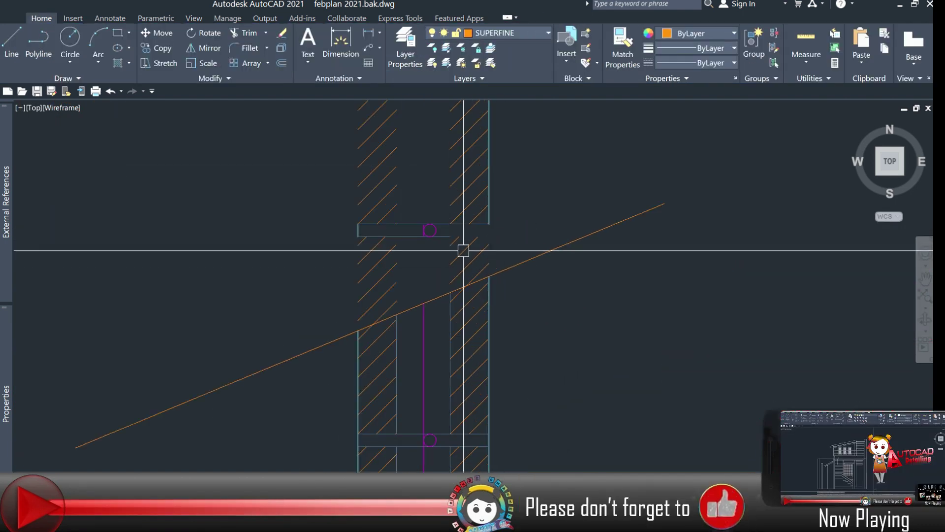
Delete the wall portion above the cut, including its leftover hatches and dimension, and the slanted cut line.
scroll(458, 344, down, 8)
click(467, 340)
click(410, 315)
key(Delete)
scroll(448, 361, up, 6)
click(374, 219)
key(Delete)
scroll(406, 272, down, 4)
click(411, 284)
key(Delete)
scroll(443, 271, down, 10)
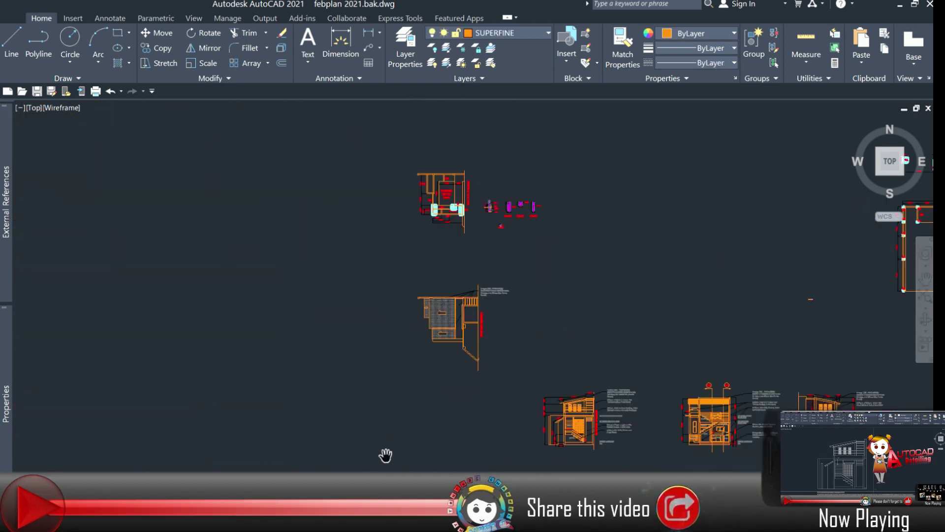
Stretch the floor height dimensions beside the wall to 275 overall, with 100 and 175 for its parts.
scroll(359, 331, up, 10)
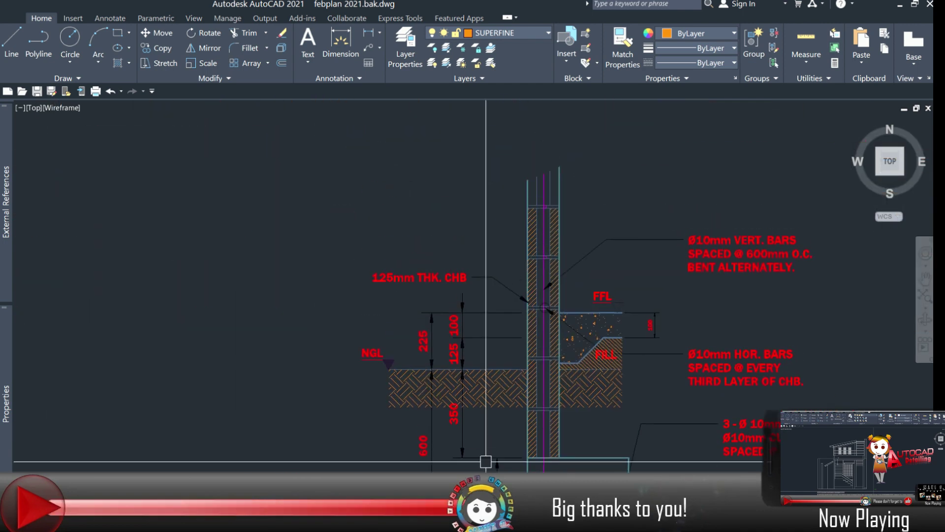
click(512, 281)
click(420, 322)
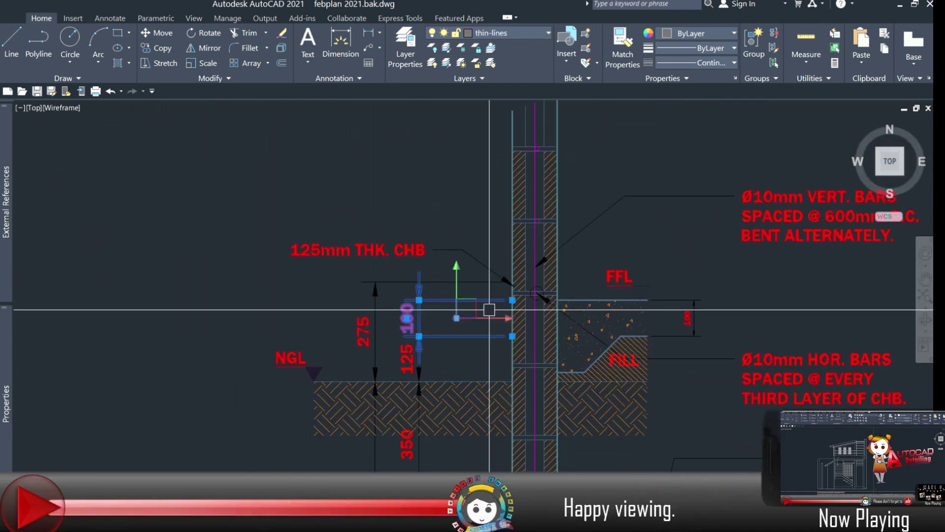
scroll(415, 369, up, 2)
key(Escape)
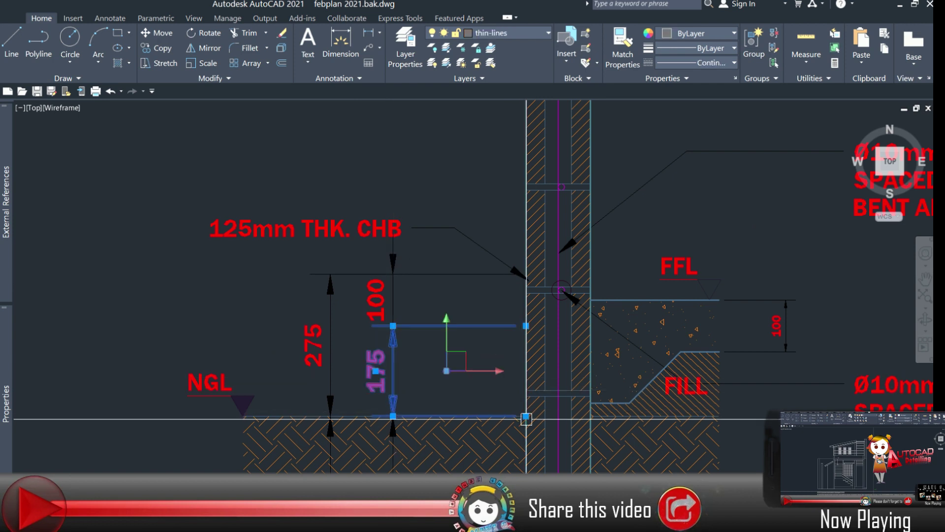
key(Escape)
Move the floor slab's top line and FFL mark up to the new floor level.
scroll(463, 396, down, 3)
scroll(577, 359, up, 2)
drag(714, 276, 590, 342)
text(m)
key(Return)
scroll(517, 343, up, 2)
click(530, 323)
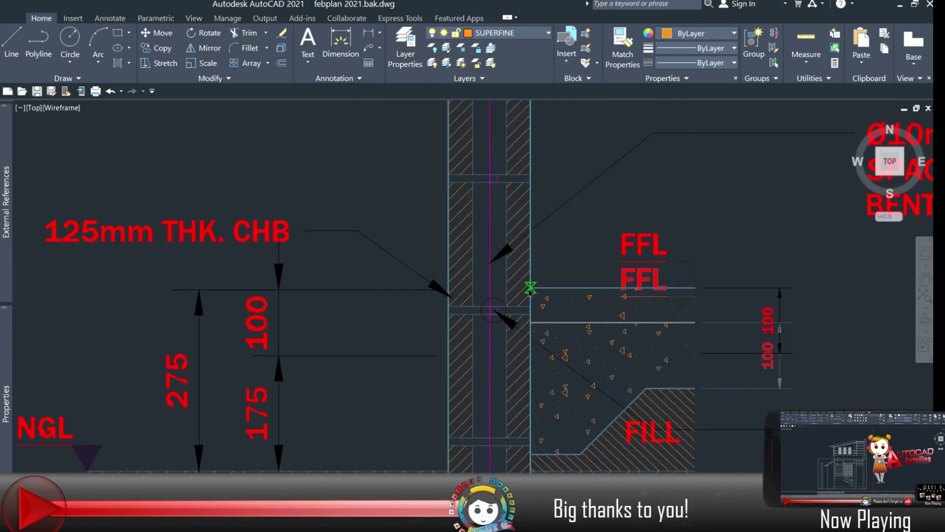
click(530, 287)
middle_drag(530, 287, 529, 197)
Reshape the boundary of the slab's AR-CONC concrete hatch to fit the raised floor slab.
click(543, 300)
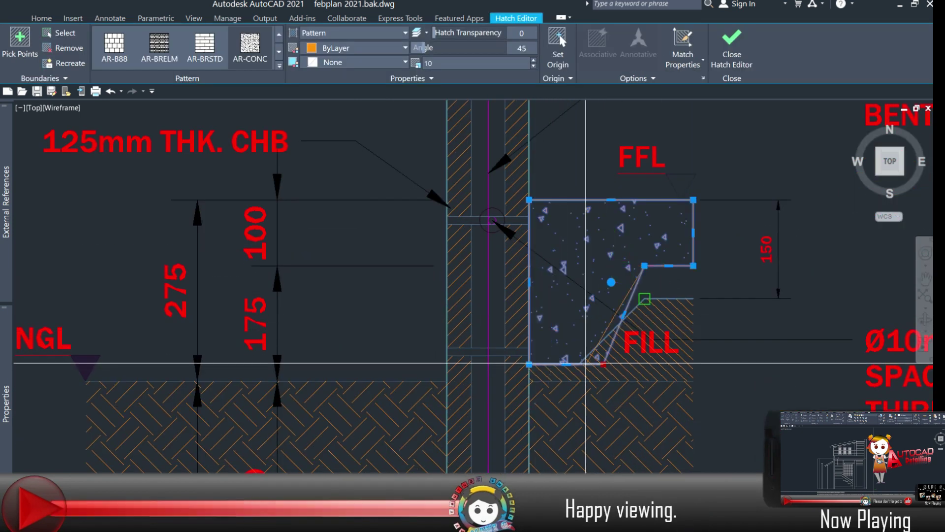
key(Escape)
scroll(301, 328, down, 5)
scroll(350, 331, up, 4)
scroll(350, 331, up, 2)
middle_drag(349, 330, 570, 304)
Move the slab's stepped underside line up along the wall face and start stretching the fill hatch to it.
scroll(580, 367, up, 4)
click(536, 361)
text(m)
key(Return)
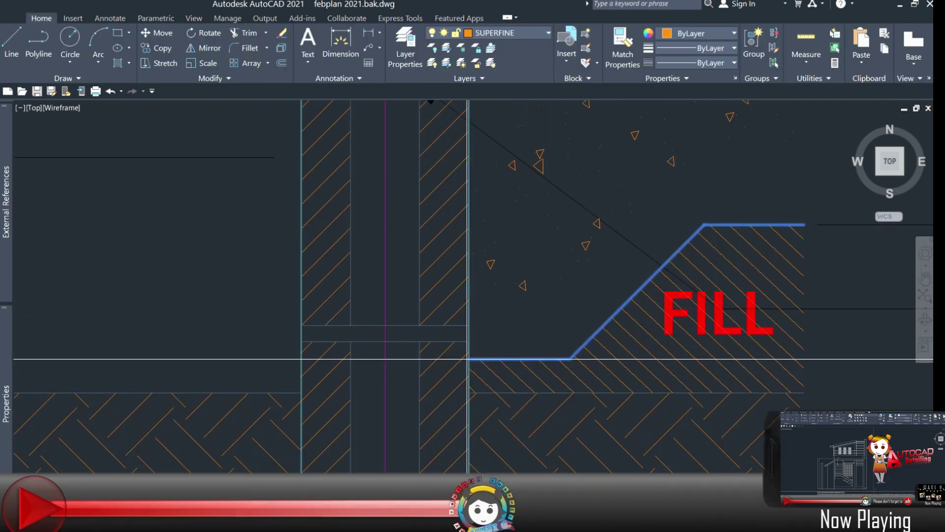
click(468, 361)
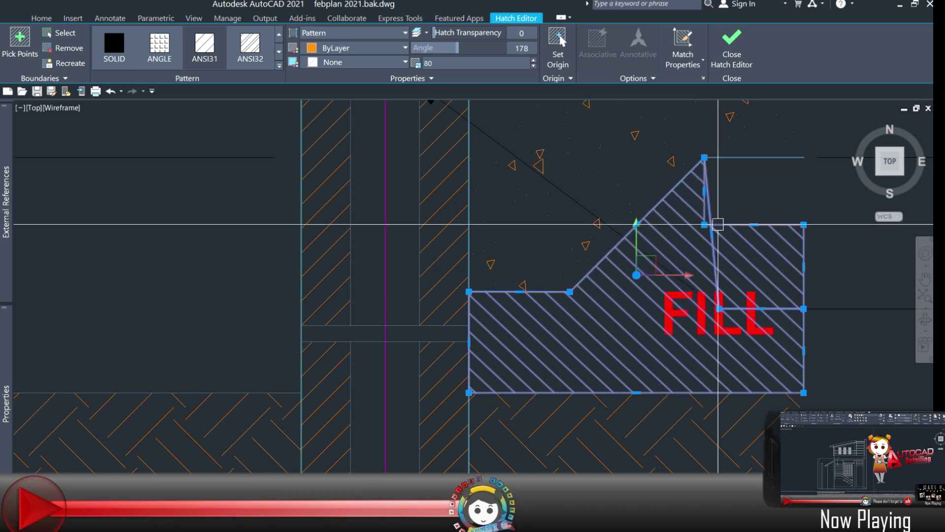
scroll(627, 238, up, 2)
click(626, 239)
key(Escape)
Move the "Ø10mm HOR. BARS" note and its leader up, clear of the fill area.
scroll(627, 261, down, 5)
scroll(770, 302, down, 5)
click(658, 273)
click(588, 302)
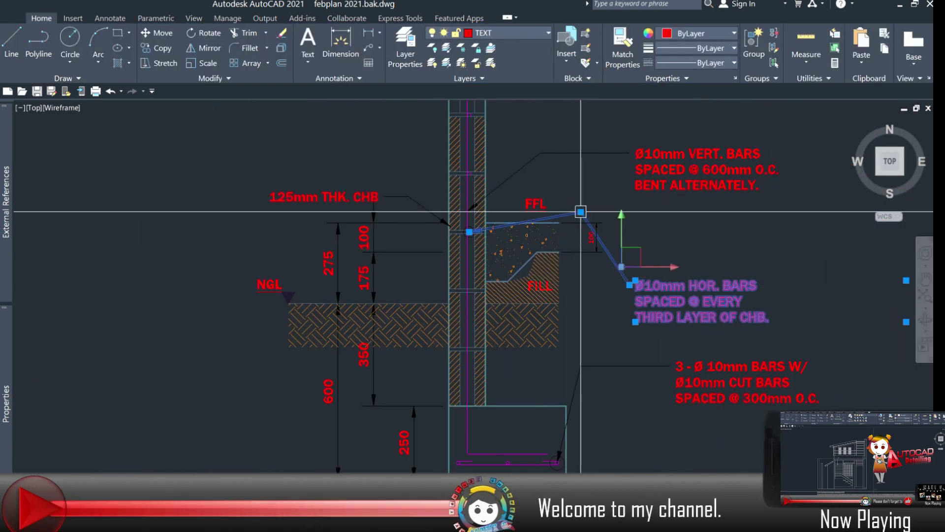
click(579, 211)
click(629, 285)
scroll(617, 213, up, 4)
click(641, 209)
key(Escape)
Reshape the fill hatch's boundary so its corners follow the slab's stepped underside.
scroll(348, 371, up, 5)
click(508, 340)
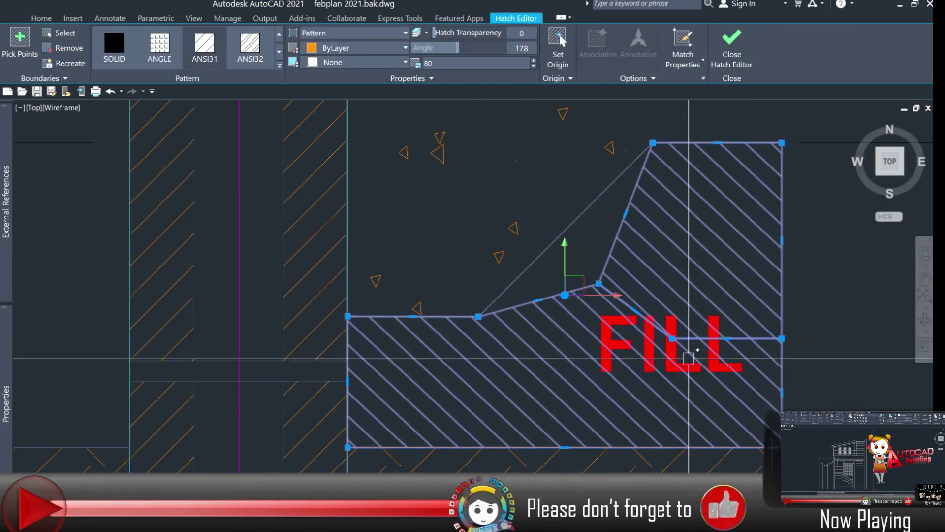
scroll(627, 338, down, 2)
scroll(591, 332, up, 2)
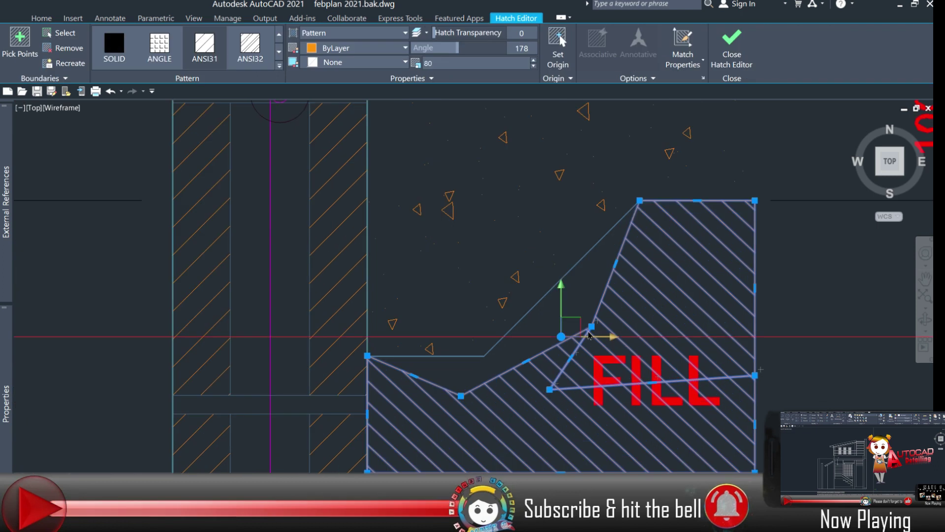
click(484, 356)
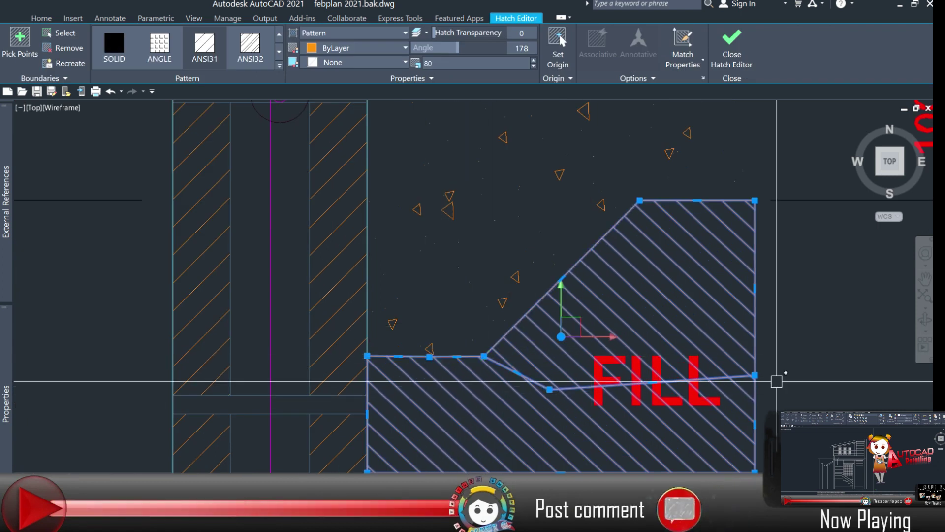
key(Escape)
Change the wall thickness note to "100mm THK. CHB".
scroll(621, 322, down, 7)
middle_drag(655, 326, 623, 281)
scroll(630, 288, down, 4)
scroll(581, 395, up, 3)
scroll(608, 312, up, 5)
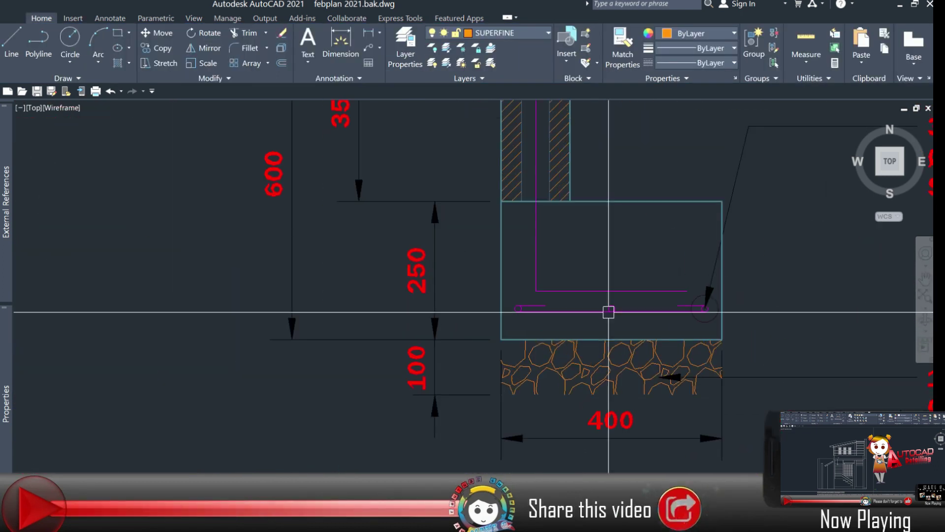
scroll(519, 346, down, 9)
scroll(436, 217, up, 3)
double_click(430, 219)
click(372, 317)
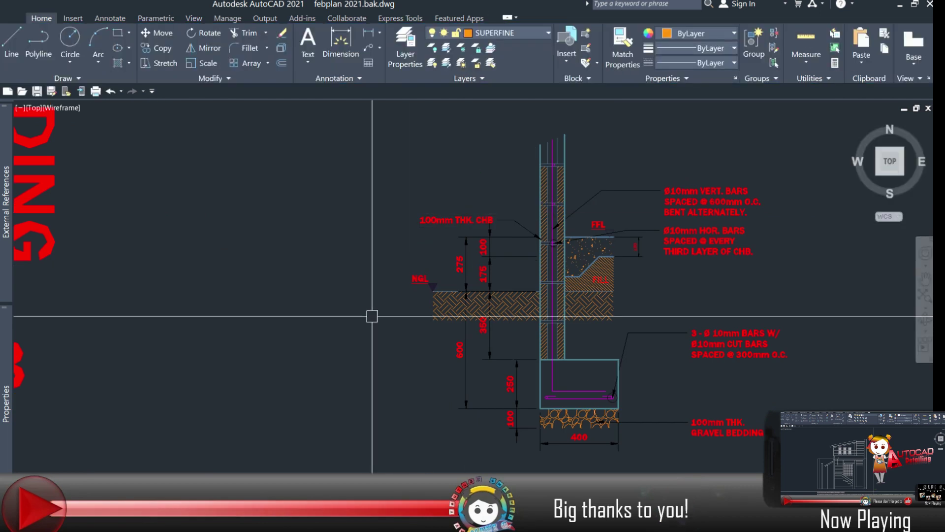
Move the "100mm THK. CHB" note and leader up the wall and wrap its text onto two lines.
scroll(423, 296, up, 3)
scroll(456, 280, down, 6)
scroll(456, 281, up, 5)
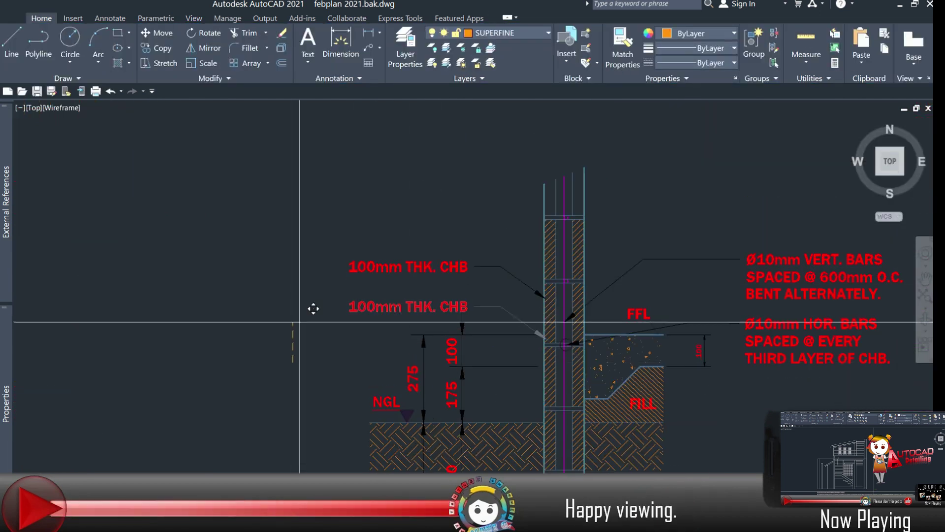
double_click(389, 262)
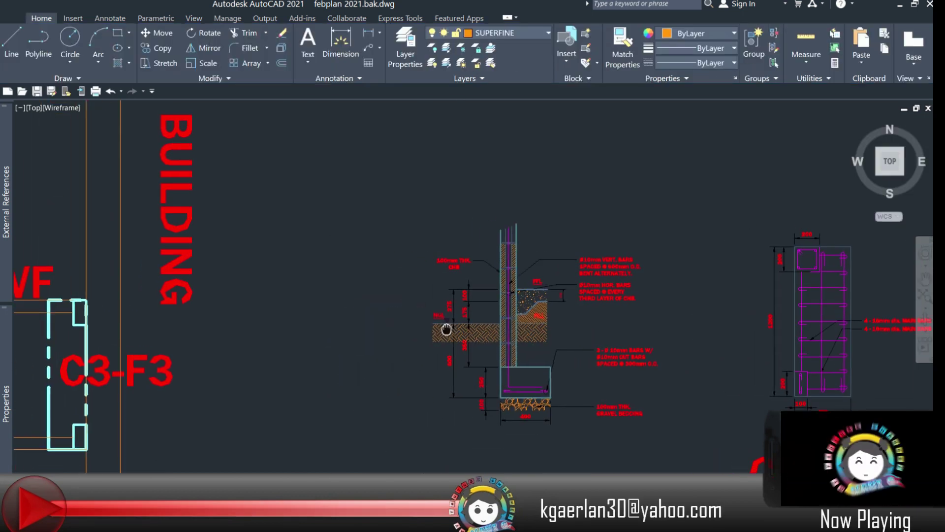
Move the footing's reinforcement bars and the leader arrowhead up by 100.
scroll(423, 358, up, 6)
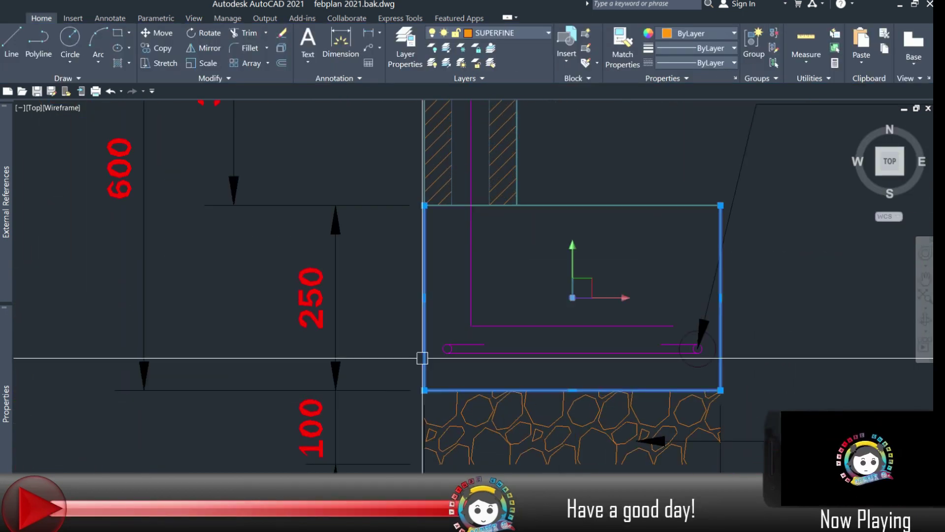
key(Escape)
click(502, 323)
click(586, 325)
click(677, 355)
scroll(678, 359, up, 2)
click(718, 361)
click(675, 329)
click(375, 338)
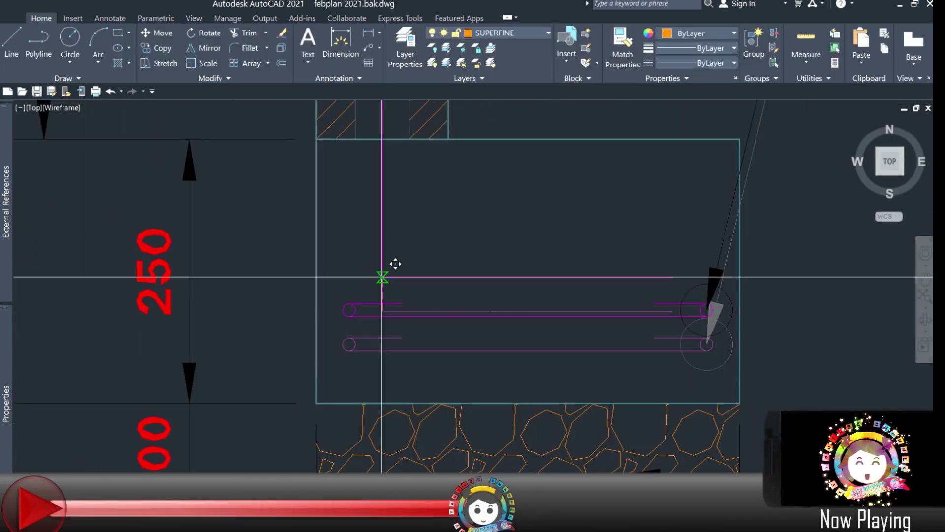
text(100)
key(Return)
Raise the footing's bottom edge by 100.
click(379, 403)
click(527, 403)
text(100)
key(Return)
key(Escape)
click(382, 304)
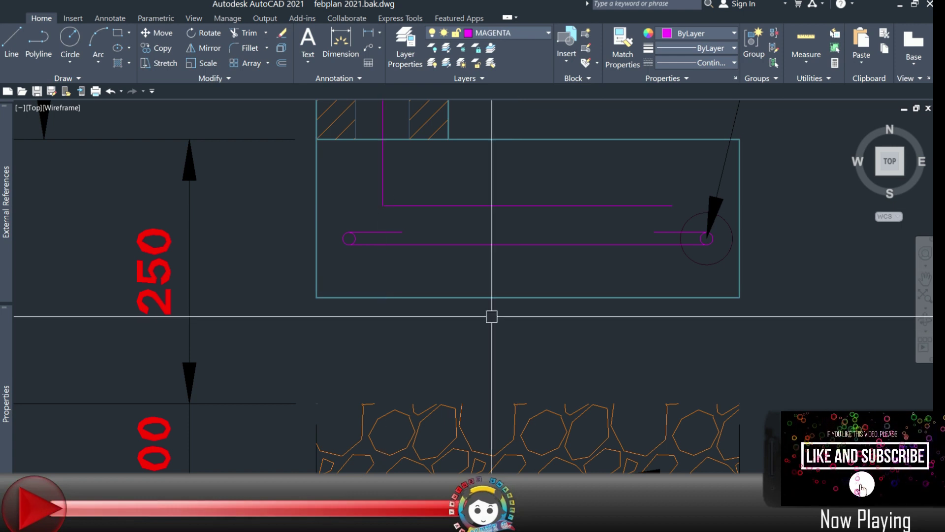
Move the gravel bedding up against the footing's underside and adjust the depth dimensions to 150 and 100.
scroll(492, 320, down, 4)
click(488, 380)
scroll(493, 340, down, 3)
middle_drag(495, 328, 517, 411)
scroll(500, 419, down, 3)
scroll(362, 337, down, 6)
middle_drag(340, 351, 339, 343)
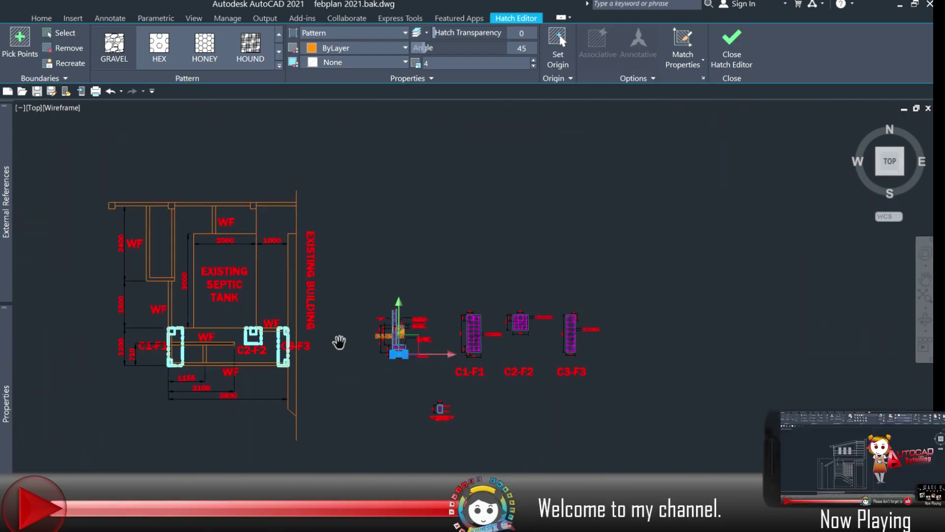
scroll(375, 340, up, 10)
key(Escape)
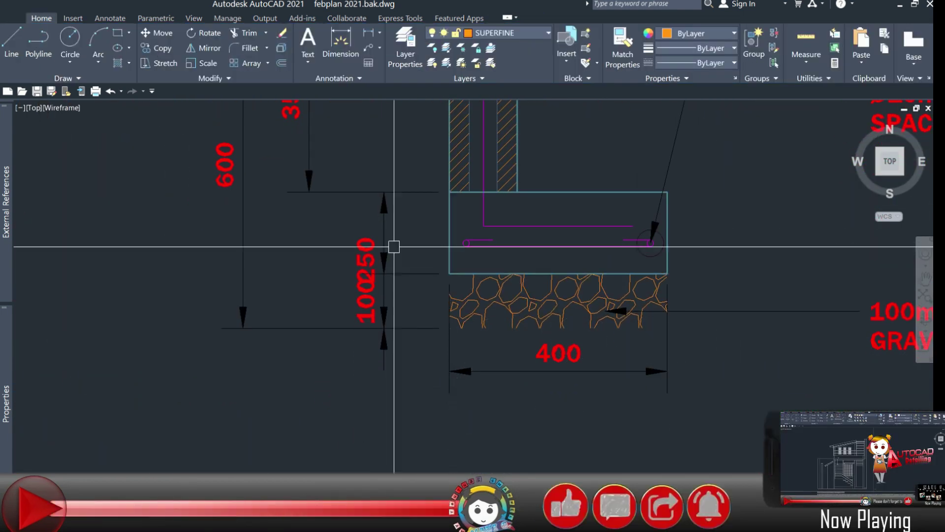
scroll(393, 247, down, 8)
scroll(505, 367, up, 7)
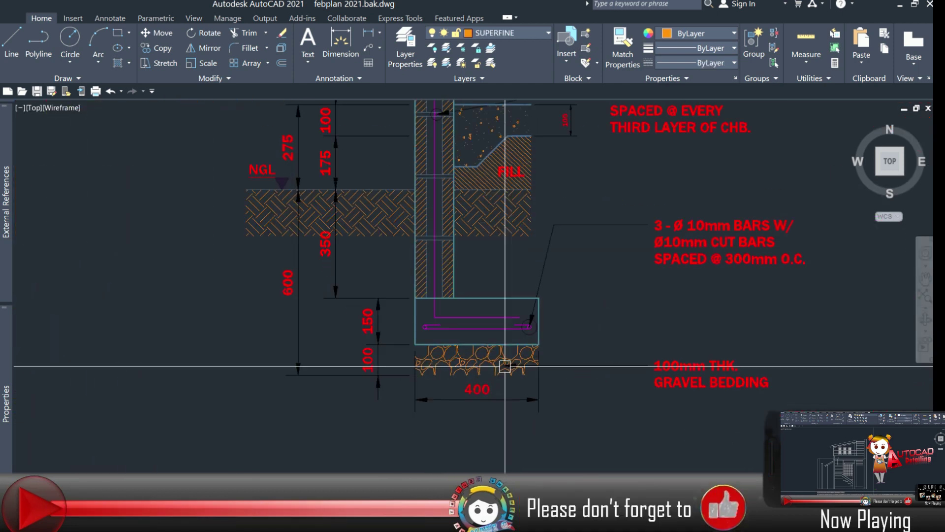
Move the gravel bedding with its note, leader and dimensions down by 50.
scroll(505, 367, up, 5)
click(753, 405)
click(689, 377)
key(m)
key(Return)
click(353, 297)
text(50)
key(Return)
Stretch the footing's bottom edge down to the gravel bedding and move the footing's reinforcement bars down by 50.
click(532, 297)
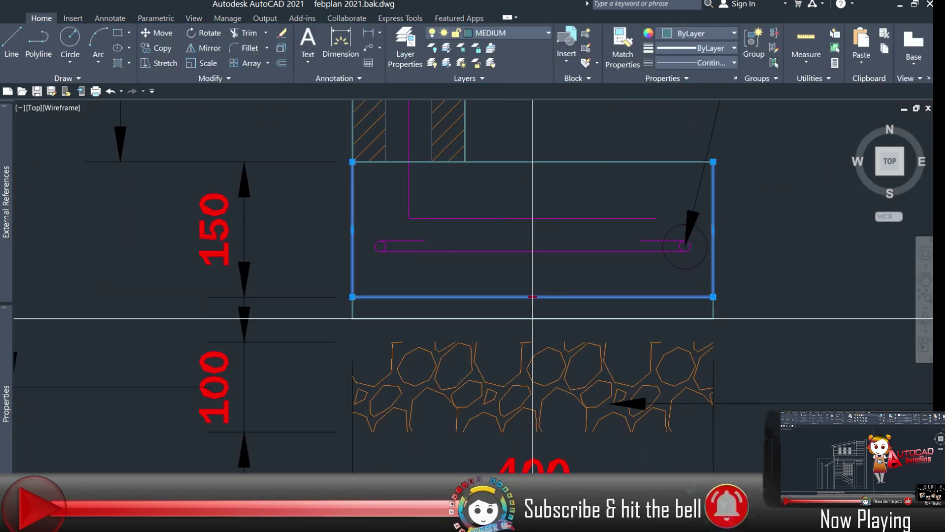
click(533, 296)
click(533, 342)
click(379, 234)
text(50)
key(Return)
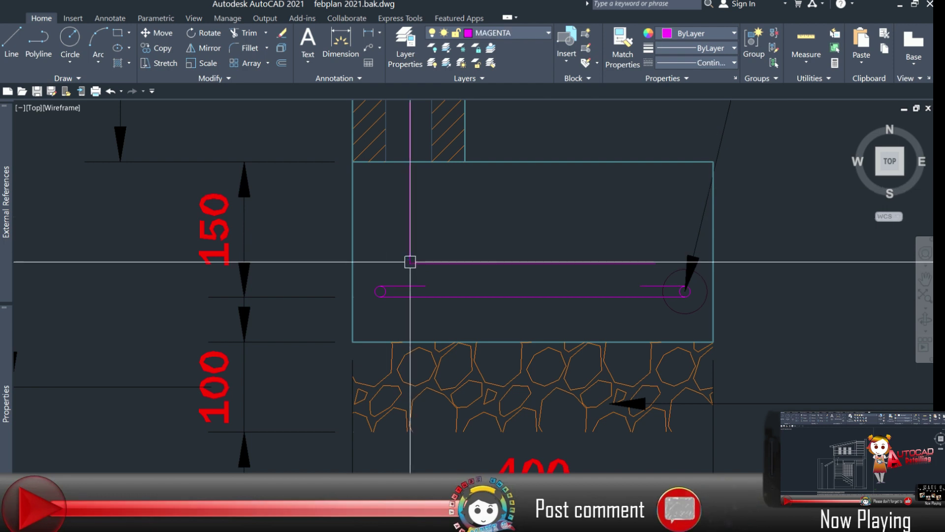
Adjust the footing depth dimension to 200 and end the overall depth dimension at the footing's underside, giving 550.
scroll(403, 335, down, 8)
scroll(370, 339, up, 5)
click(294, 299)
click(361, 333)
click(361, 359)
key(Escape)
scroll(353, 368, down, 3)
middle_drag(354, 368, 424, 335)
scroll(424, 335, up, 2)
click(317, 340)
click(434, 338)
click(434, 321)
key(Escape)
scroll(339, 394, down, 3)
scroll(347, 360, up, 4)
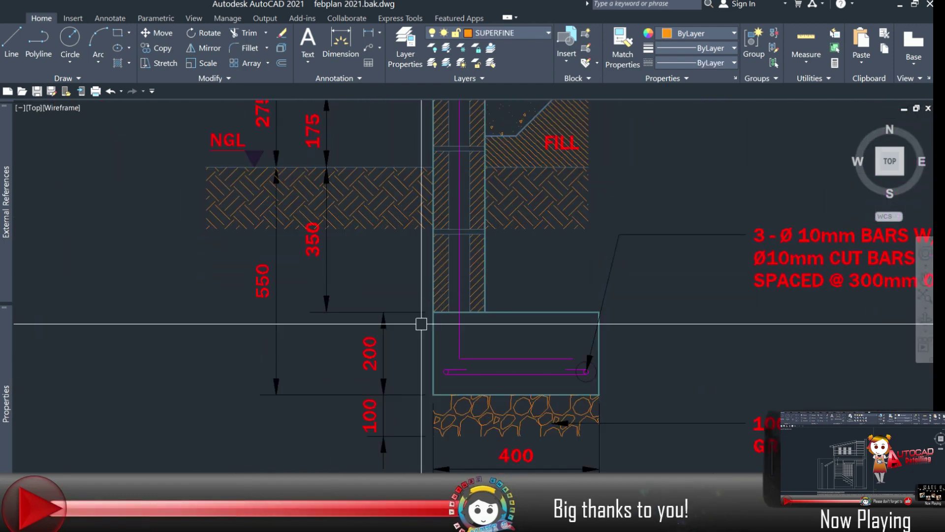
Copy the C1-F1 label below the wall footing section and change its text to "WF".
scroll(421, 324, down, 6)
click(516, 321)
text(co)
click(557, 377)
click(341, 377)
double_click(263, 325)
text(WF)
click(242, 339)
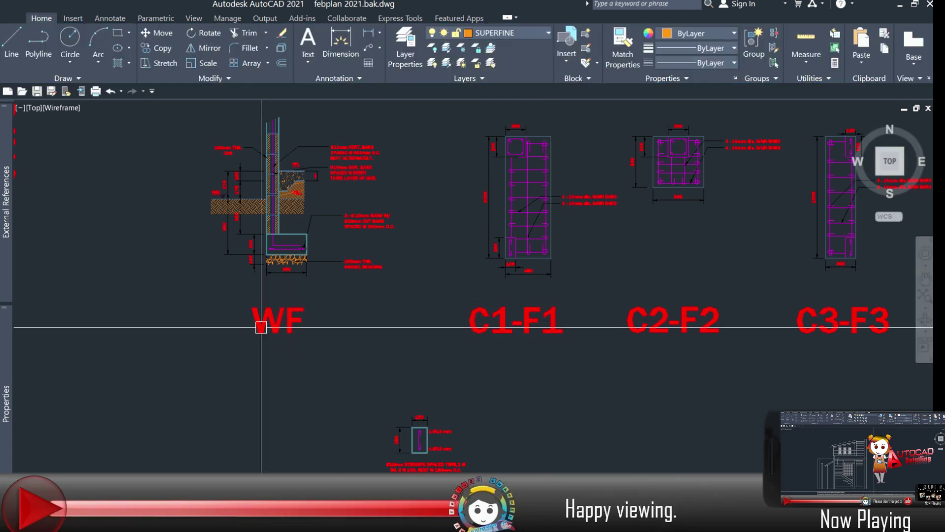
Move the small beam section detail with its notes from below to above the wall footing section.
scroll(364, 367, down, 4)
text(m)
click(660, 428)
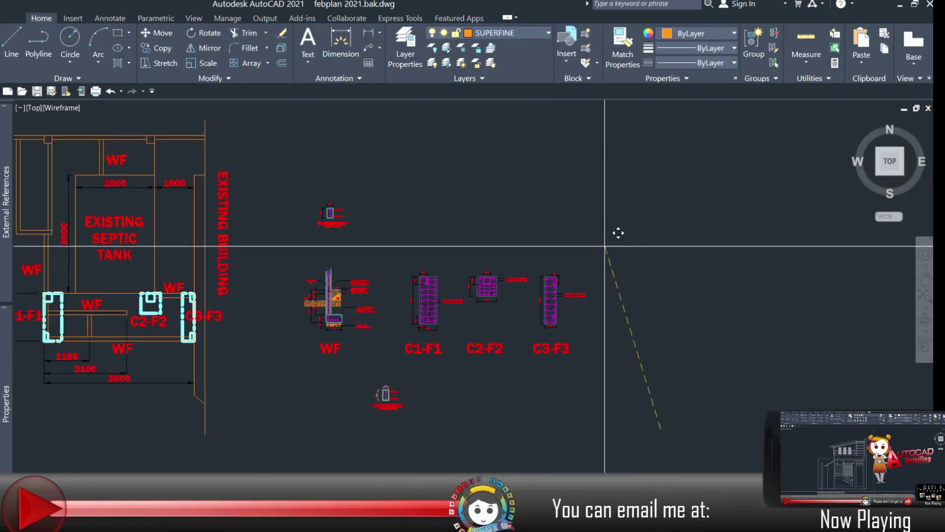
click(617, 270)
Narrow the beam section by 50 from its right edge and shift the reinforcement back toward the section's middle.
scroll(340, 244, up, 12)
click(501, 273)
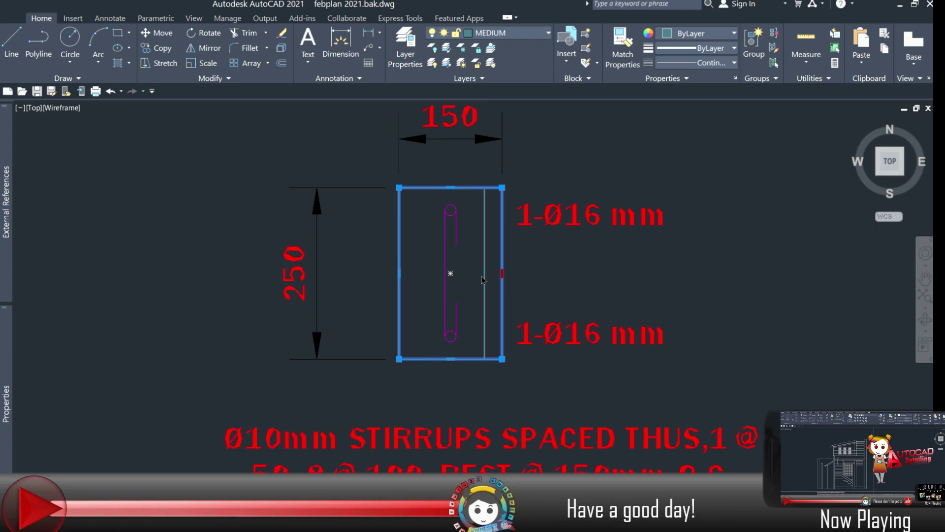
text(50)
scroll(457, 350, up, 2)
click(463, 352)
click(422, 142)
text(m)
click(470, 403)
click(452, 407)
Move the two "1-Ø16 mm" bar notes left, closer to the narrowed beam section.
text(m)
click(628, 418)
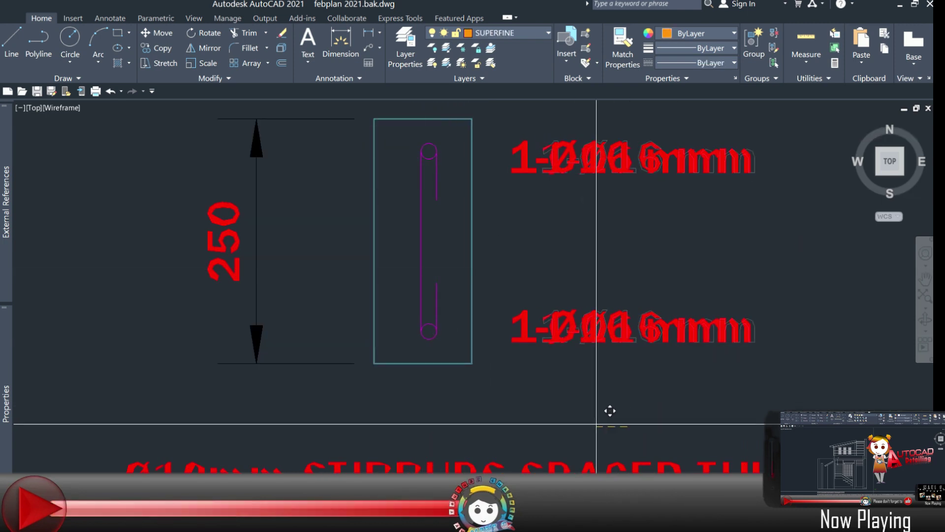
click(597, 423)
scroll(586, 418, down, 4)
middle_drag(576, 416, 527, 325)
Change the beam section's label text to "GB".
scroll(517, 274, down, 8)
scroll(354, 320, up, 3)
mouse_move(394, 354)
middle_down()
mouse_move(581, 318)
mouse_move(538, 315)
mouse_move(538, 237)
middle_up()
click(497, 162)
key(Escape)
double_click(498, 160)
text(GB)
click(560, 184)
Move the wall footing's right edge inward by 50.
mouse_move(560, 184)
middle_down()
mouse_move(496, 299)
mouse_move(436, 241)
mouse_move(702, 196)
mouse_move(676, 234)
middle_up()
scroll(438, 236, up, 4)
scroll(562, 300, down, 3)
scroll(677, 233, down, 3)
scroll(664, 226, up, 3)
scroll(548, 221, down, 4)
middle_drag(486, 222, 481, 307)
scroll(591, 396, up, 10)
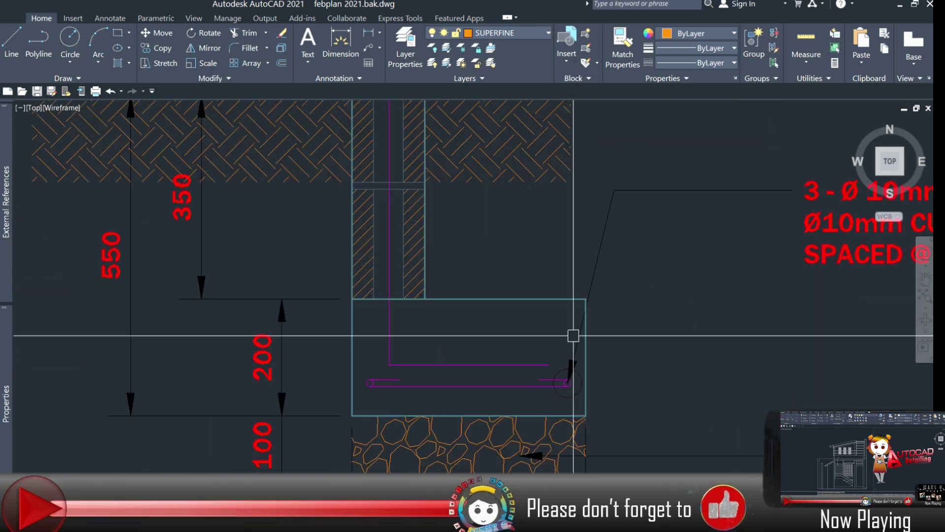
click(584, 354)
text(50)
key(Return)
Shorten the footing's bottom bar and move its right end hook, bar circle and leader arrowhead inside the narrowed footing.
scroll(542, 390, up, 5)
click(606, 379)
click(619, 378)
click(449, 393)
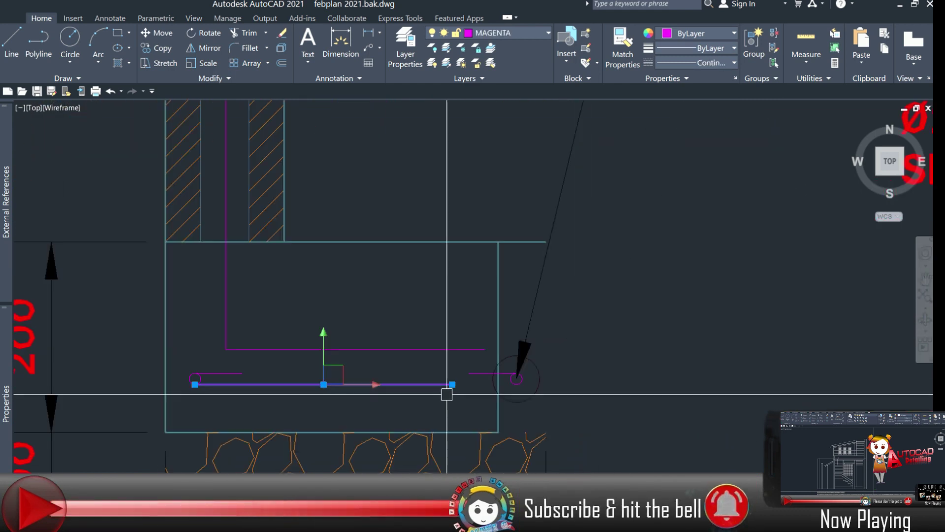
scroll(472, 394, up, 5)
drag(623, 374, 573, 310)
click(409, 364)
click(531, 365)
click(404, 348)
scroll(405, 347, down, 6)
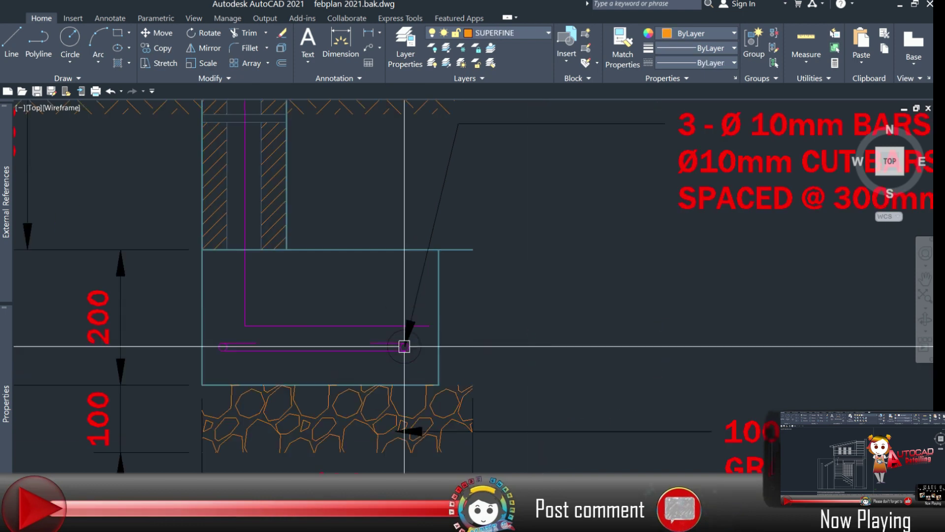
Shorten the horizontal leg of the vertical wall bar to fit inside the narrowed footing.
scroll(385, 329, up, 3)
click(477, 321)
click(419, 323)
Move the "100mm THK. GRAVEL BEDDING" note closer to the footing and shorten its leader.
scroll(306, 357, down, 4)
scroll(307, 357, down, 3)
scroll(469, 354, up, 3)
click(484, 366)
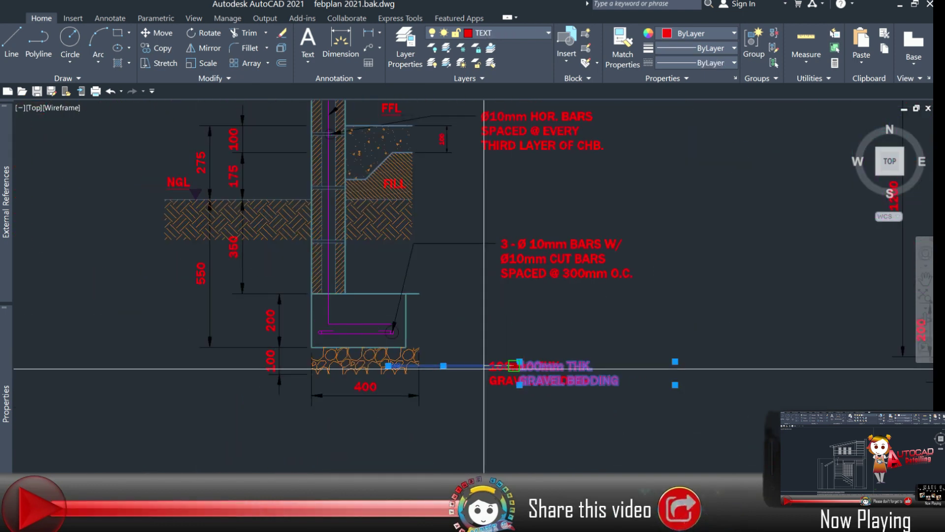
scroll(493, 380, up, 4)
click(530, 354)
scroll(497, 364, up, 4)
click(554, 352)
click(438, 352)
key(Escape)
Bring the "3 - Ø 10mm BARS" note closer to the section and shorten its leader to match.
scroll(498, 340, down, 5)
middle_drag(497, 251, 541, 362)
click(564, 296)
click(560, 294)
click(537, 297)
key(Escape)
Cut the footing's top line back to the footing's right edge.
scroll(556, 360, down, 5)
scroll(545, 317, up, 2)
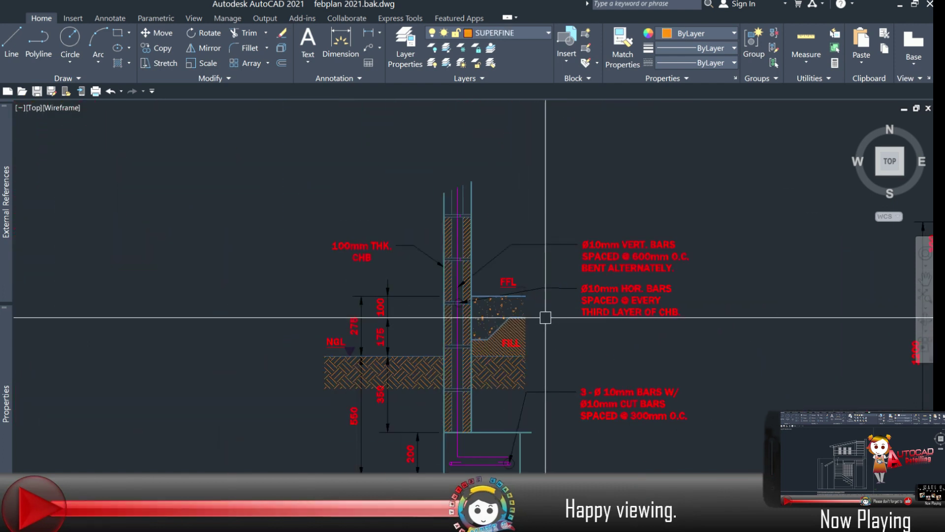
scroll(514, 448, up, 3)
scroll(521, 422, down, 4)
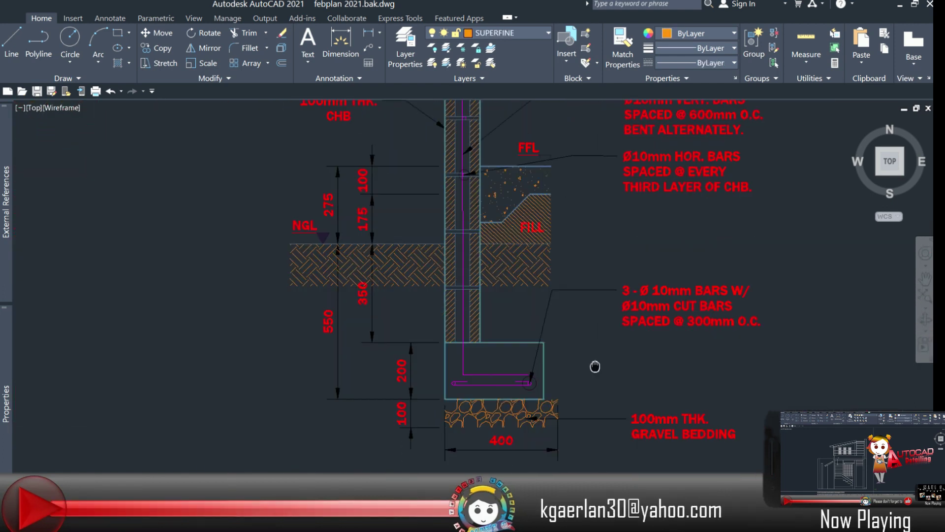
scroll(598, 363, up, 3)
click(547, 275)
scroll(462, 299, up, 3)
key(Escape)
scroll(462, 299, down, 6)
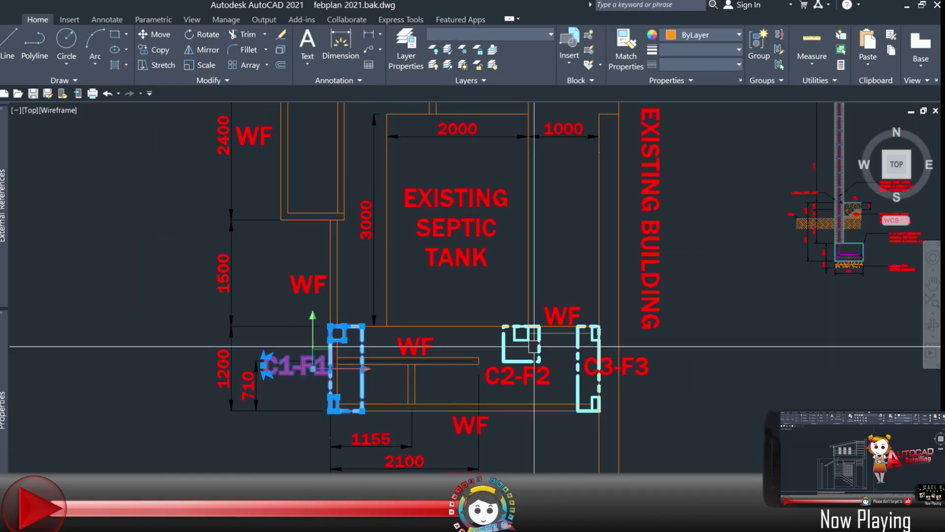
Copy the C1-F1, C2-F2 and C3-F3 footings with their columns and labels from the plan to the space beside the wall footing section.
scroll(534, 346, up, 4)
click(521, 336)
click(518, 381)
click(515, 414)
scroll(596, 345, up, 2)
click(611, 341)
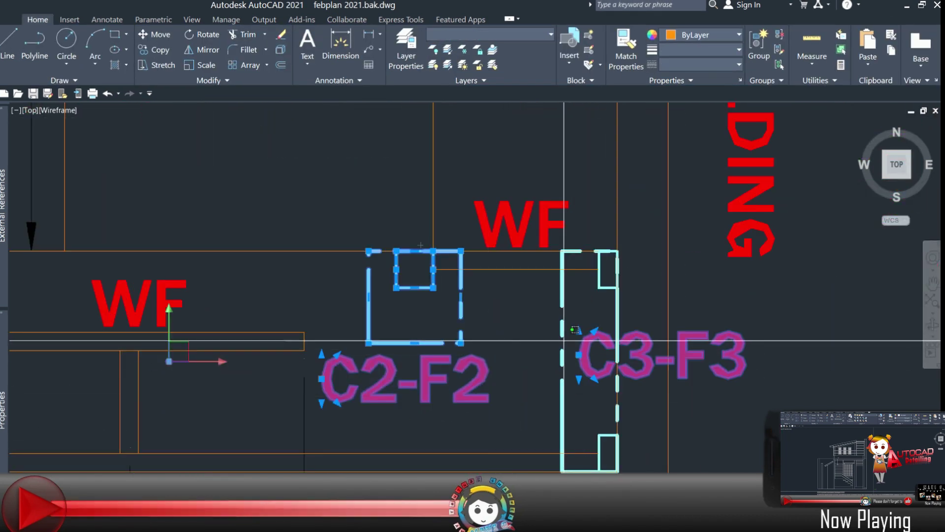
click(618, 349)
scroll(599, 434, up, 2)
text(co)
key(Return)
click(336, 300)
scroll(773, 372, down, 5)
middle_drag(773, 373, 194, 348)
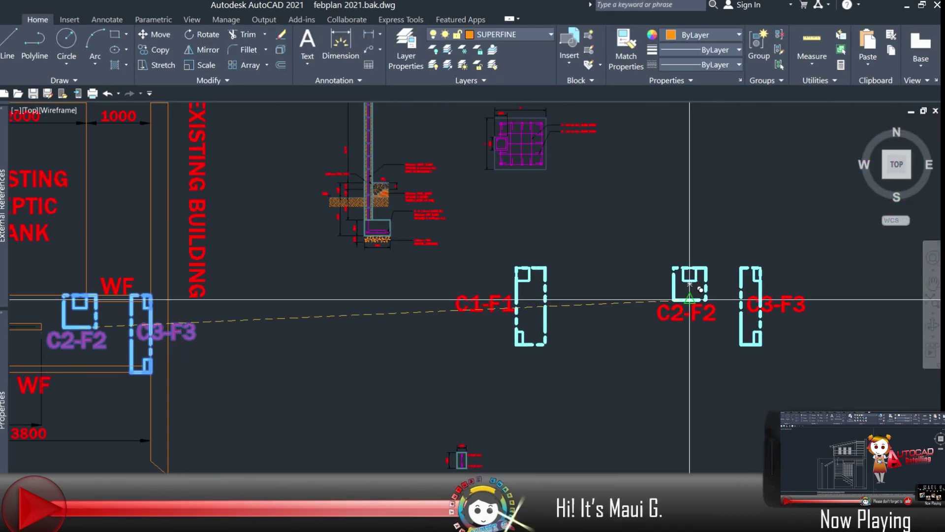
Match the outlines of the three copied footings to the outline of the square footing detail.
scroll(563, 262, up, 3)
scroll(541, 300, down, 1)
scroll(542, 191, up, 1)
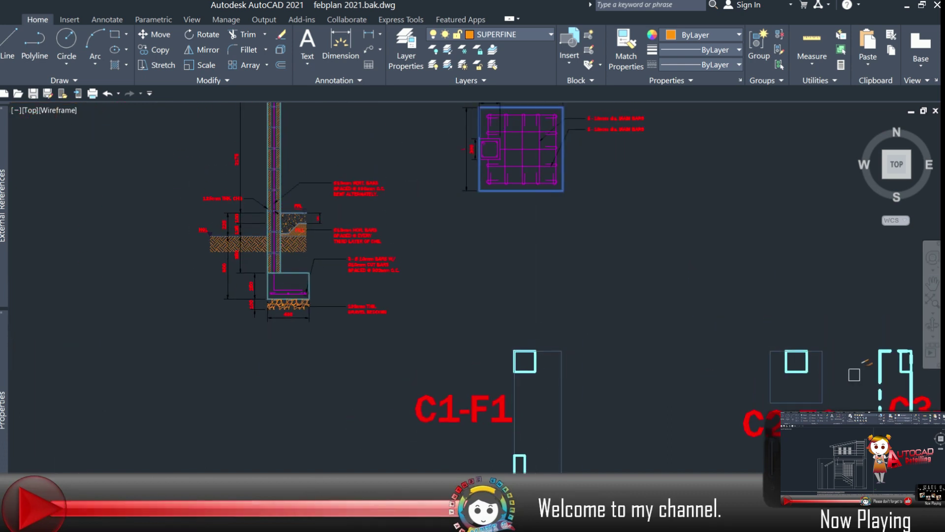
scroll(739, 329, up, 1)
key(Escape)
Try to match the copied footings' column outlines to the magenta linework of the square footing detail.
text(ma)
key(Return)
scroll(470, 117, up, 5)
click(471, 121)
scroll(471, 124, down, 6)
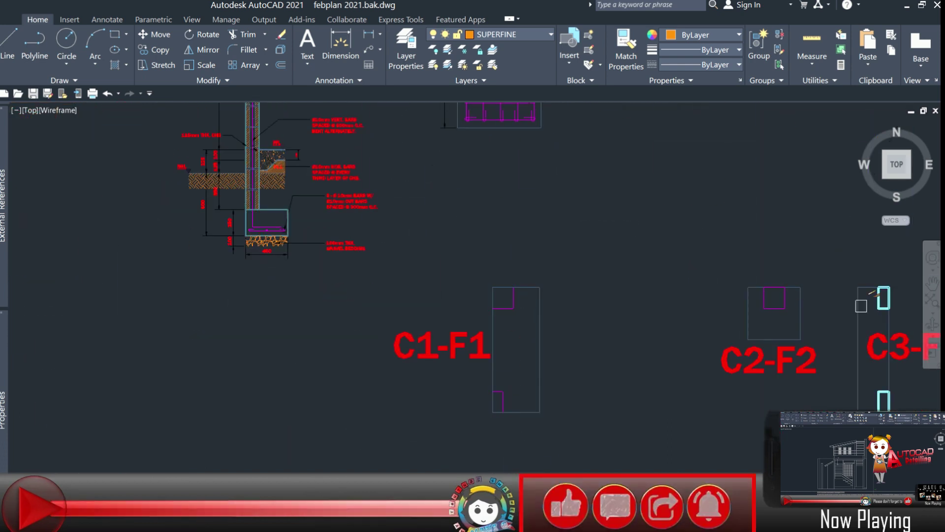
click(859, 389)
middle_drag(859, 389, 757, 372)
key(Escape)
Match the column outlines in C1-F1, C2-F2 and C3-F3 to the magenta column of the square footing detail.
text(ma)
key(Return)
scroll(371, 200, up, 6)
click(372, 200)
scroll(369, 221, down, 6)
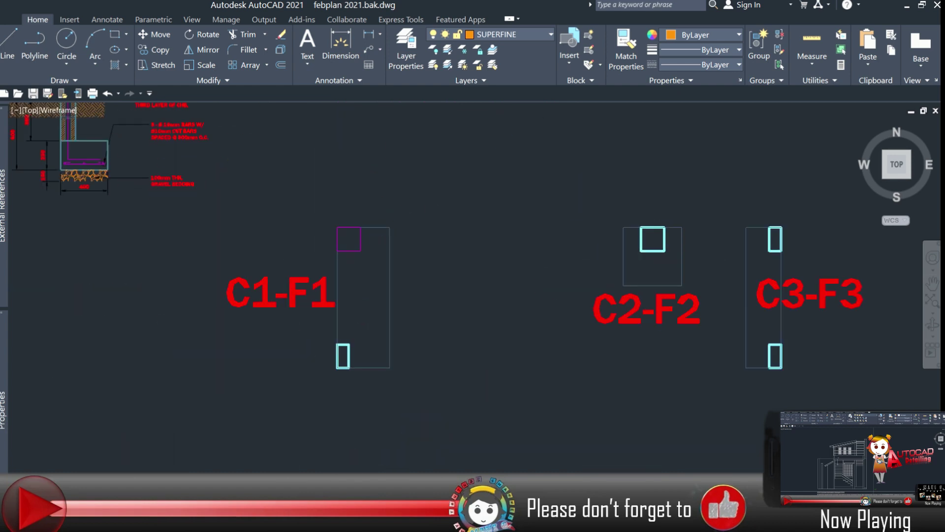
click(775, 252)
click(775, 345)
key(Escape)
Offset C1-F1's upper column outline inward to draw the column tie.
scroll(493, 320, down, 4)
scroll(368, 179, up, 5)
scroll(367, 179, down, 5)
scroll(404, 265, up, 6)
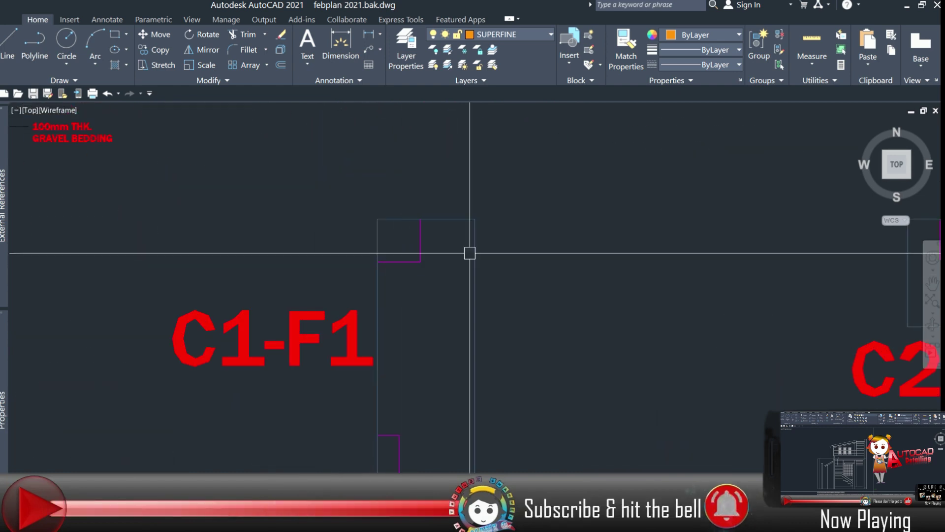
scroll(405, 265, up, 3)
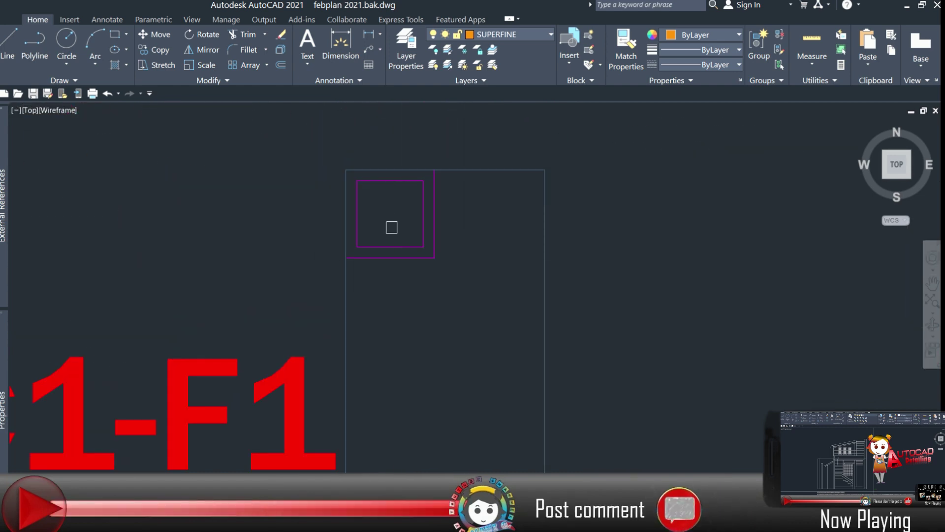
scroll(391, 227, down, 3)
middle_drag(381, 462, 380, 355)
scroll(379, 354, down, 2)
middle_drag(788, 217, 538, 278)
middle_drag(212, 405, 289, 354)
scroll(289, 354, down, 2)
middle_drag(289, 315, 350, 482)
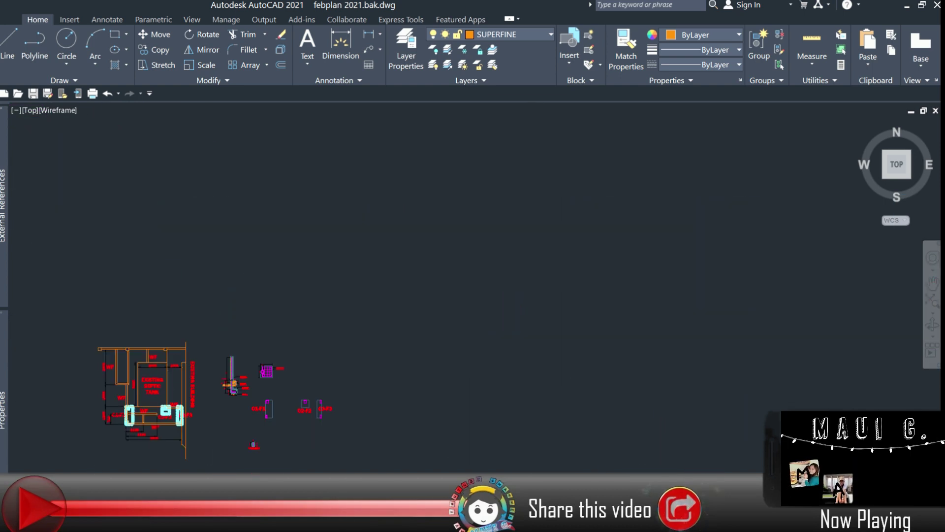
Copy the tie and bars of the beam section next to the lower column of C1-F1.
scroll(365, 281, down, 8)
scroll(343, 350, up, 17)
click(345, 394)
click(297, 236)
text(co)
key(Return)
click(263, 310)
scroll(310, 274, down, 8)
scroll(420, 264, up, 7)
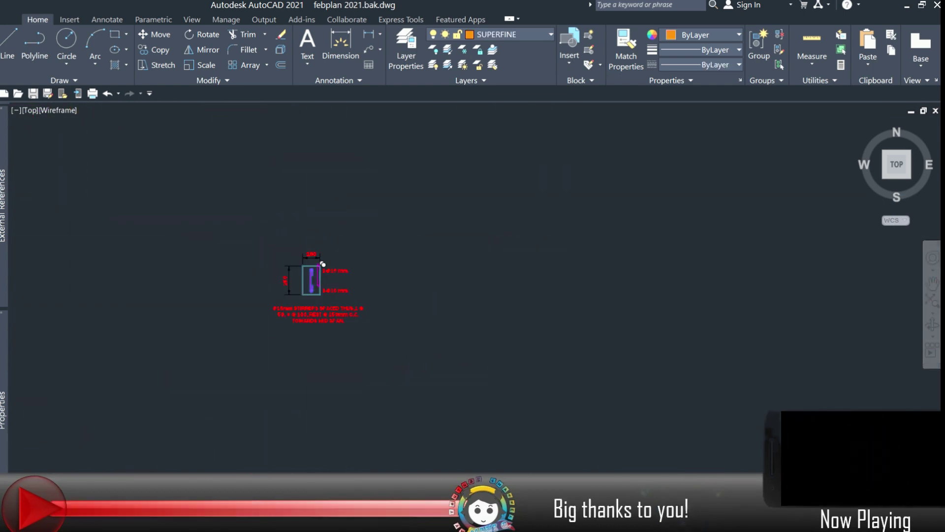
click(459, 246)
key(Escape)
Copy the lower bar circle of the copied tie into C1-F1's lower column and delete the unneeded tie piece.
scroll(490, 288, up, 5)
click(525, 321)
scroll(452, 262, down, 4)
text(co)
key(Return)
scroll(474, 303, up, 4)
click(488, 301)
click(319, 277)
key(Escape)
click(357, 244)
key(Delete)
Move the tie's lower hook line onto the bar circle inside C1-F1's lower column.
click(511, 262)
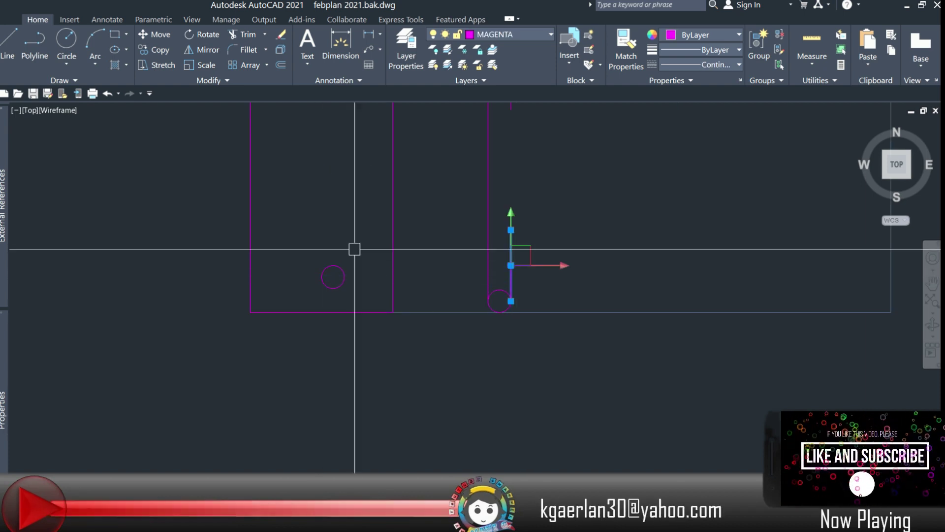
text(m)
key(Return)
click(499, 301)
click(524, 305)
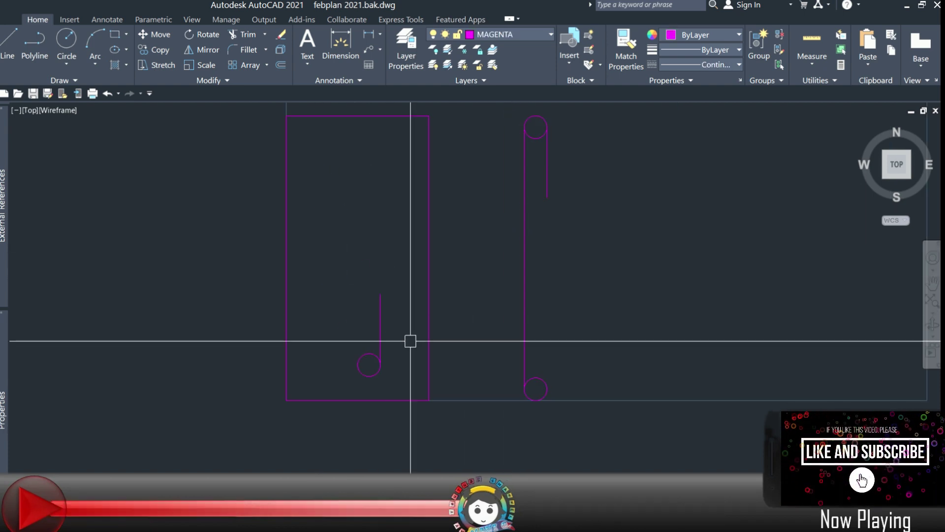
key(Escape)
Mirror the bar circle and hook line about the horizontal midline of C1-F1's lower column.
click(409, 340)
click(362, 369)
text(mi)
key(Return)
click(317, 275)
click(399, 386)
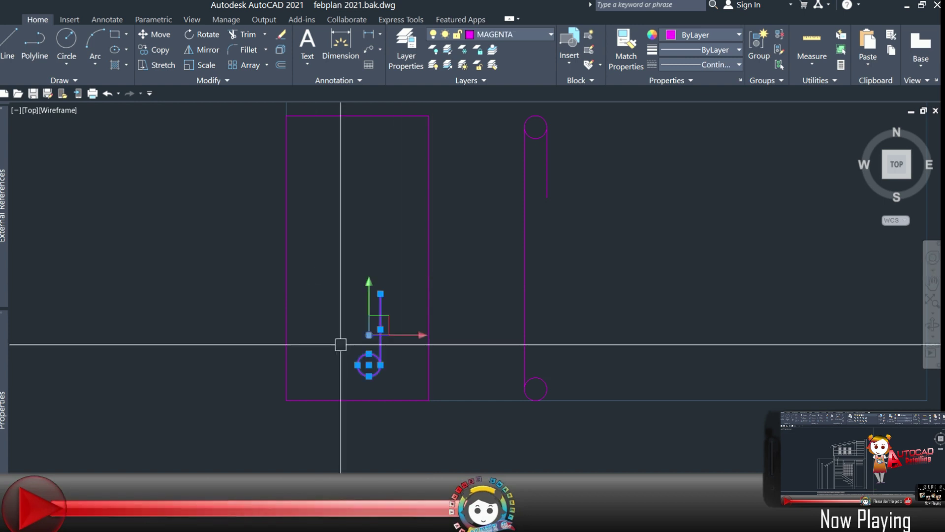
key(Escape)
scroll(348, 158, up, 2)
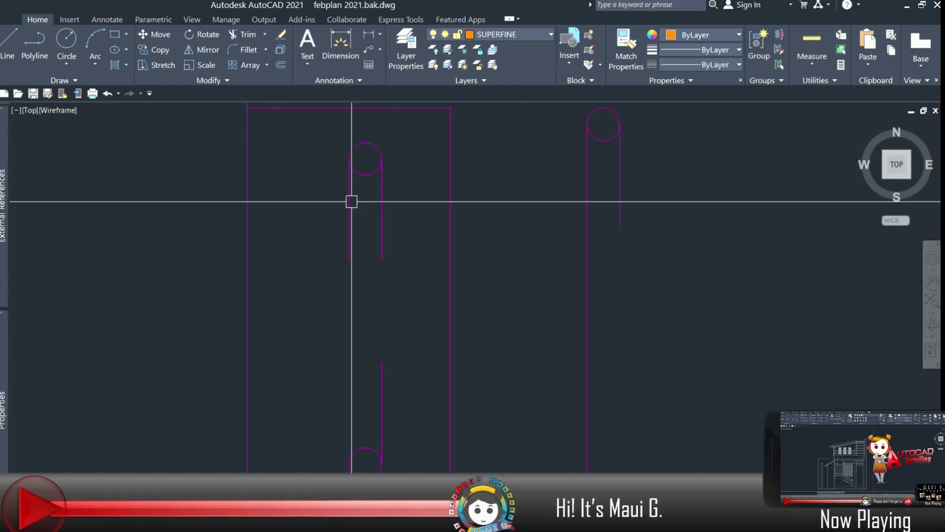
Complete the long side of the tie in C1-F1's lower column and delete the leftover tie beside it.
click(361, 301)
key(Escape)
scroll(241, 313, down, 6)
scroll(306, 311, up, 5)
key(Delete)
Place bar circles in the two lower corners of the tie in C1-F1's upper column.
scroll(231, 421, down, 8)
scroll(229, 404, up, 10)
click(235, 411)
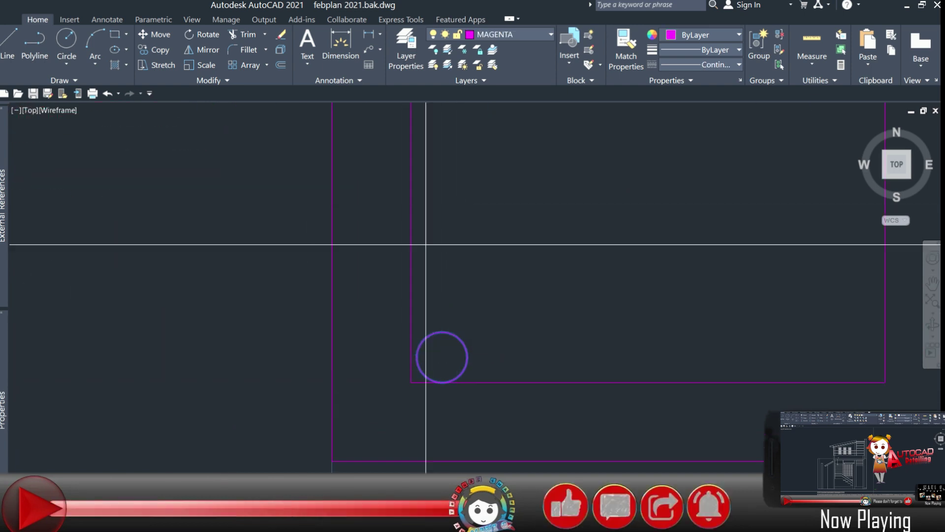
key(Escape)
scroll(417, 347, up, 2)
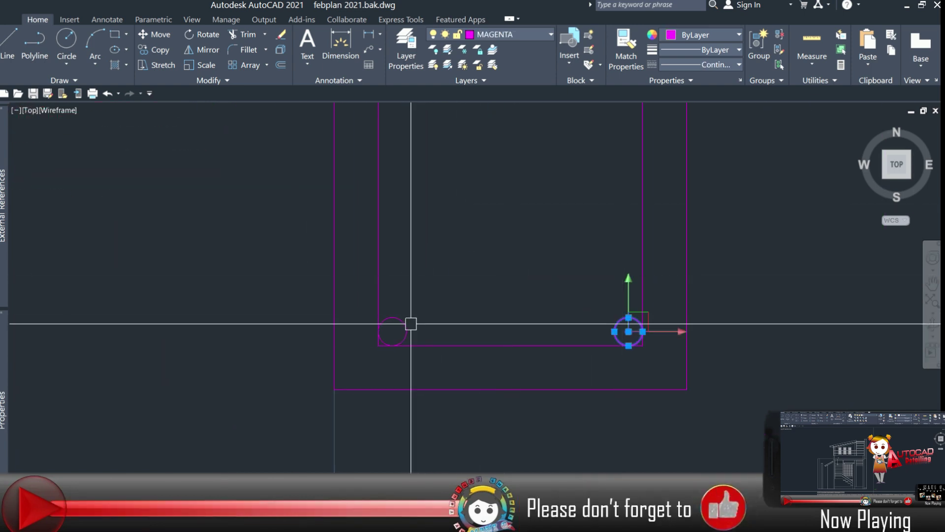
Copy the two lower corner bars to the upper corners of C1-F1's column tie.
click(406, 329)
text(co)
key(space)
scroll(388, 307, down, 5)
middle_drag(387, 307, 423, 292)
scroll(568, 267, up, 2)
middle_drag(474, 268, 467, 296)
Copy the two diagonal hook lines from the square footing detail's column tie to the upper-left corner of C1-F1's tie.
scroll(467, 296, down, 12)
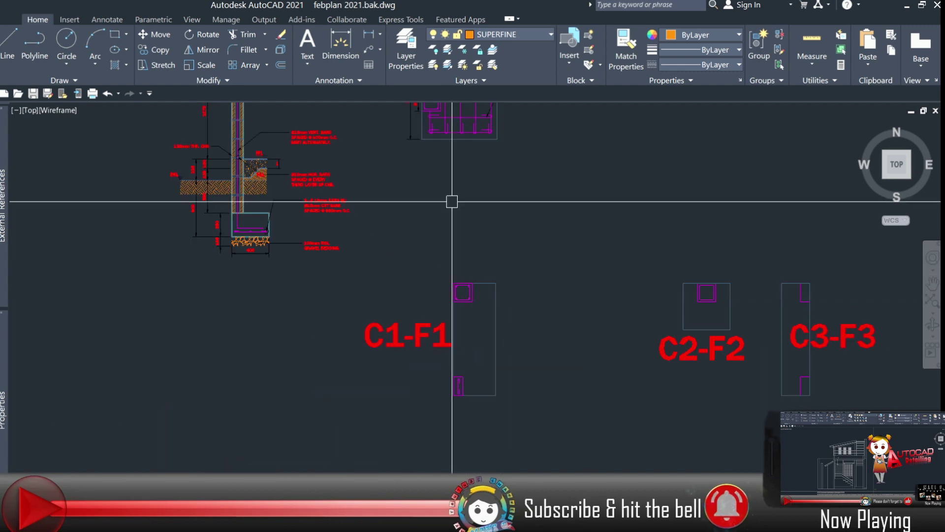
scroll(430, 130, up, 12)
middle_drag(430, 131, 472, 265)
click(449, 242)
text(co)
key(space)
scroll(432, 242, up, 6)
scroll(423, 192, up, 3)
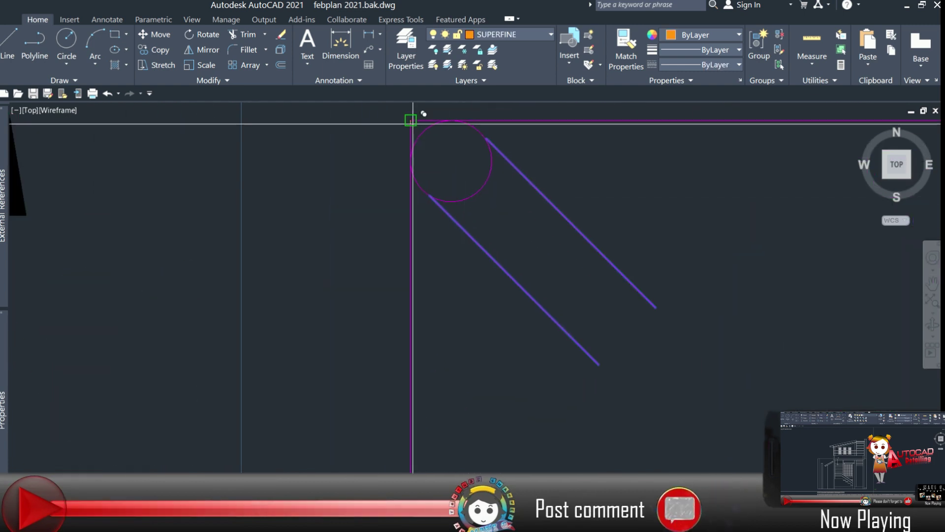
click(412, 120)
scroll(412, 128, down, 12)
scroll(454, 265, up, 6)
click(392, 201)
Move the lower diagonal hook line so that it touches the corner bar of C1-F1's tie.
scroll(401, 224, up, 6)
click(449, 275)
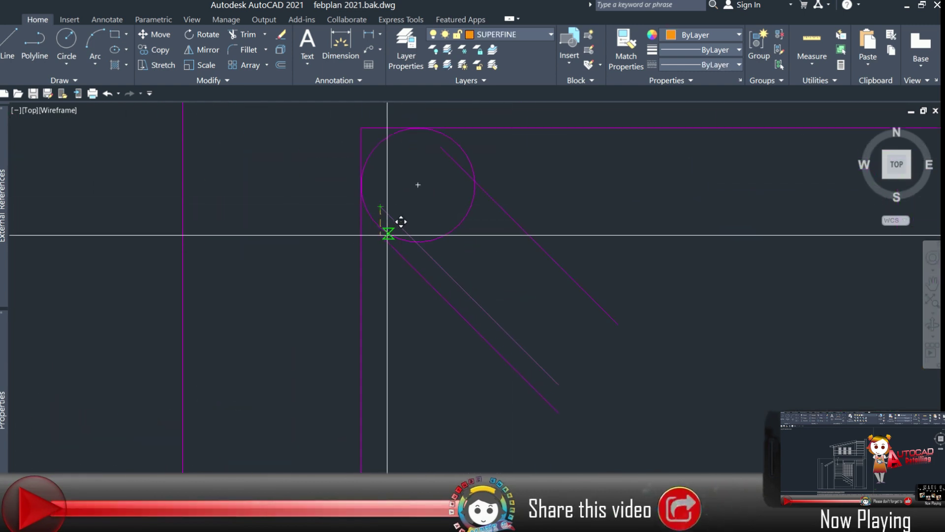
scroll(354, 217, down, 10)
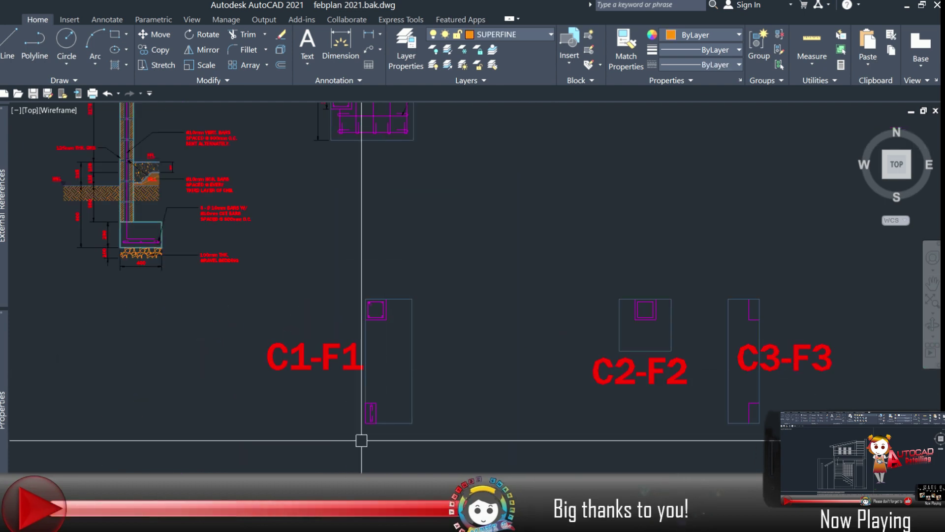
Copy the narrow tie with its bars from C1-F1's lower column into C3-F3's lower column.
scroll(376, 428, up, 8)
scroll(385, 319, up, 3)
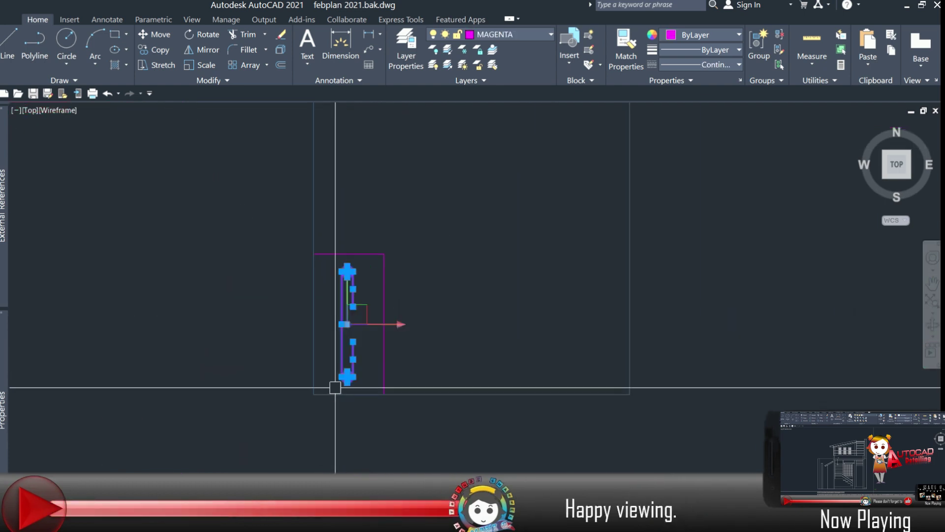
text(co)
key(Return)
click(348, 254)
scroll(402, 367, down, 6)
scroll(563, 375, up, 7)
click(630, 327)
key(Return)
Mirror the tie in C3-F3's lower column so its hooks face left, and place the same tie in the upper column.
middle_drag(644, 465, 583, 403)
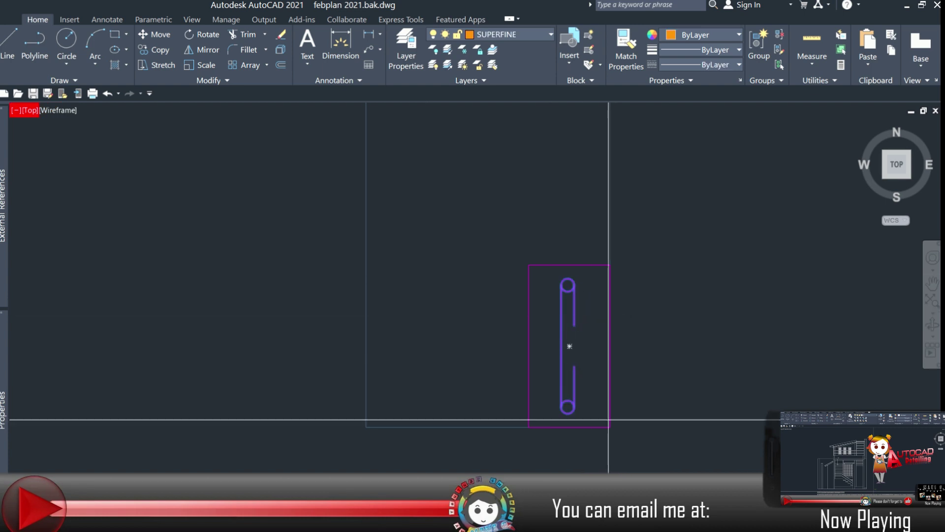
key(Return)
click(587, 280)
key(Escape)
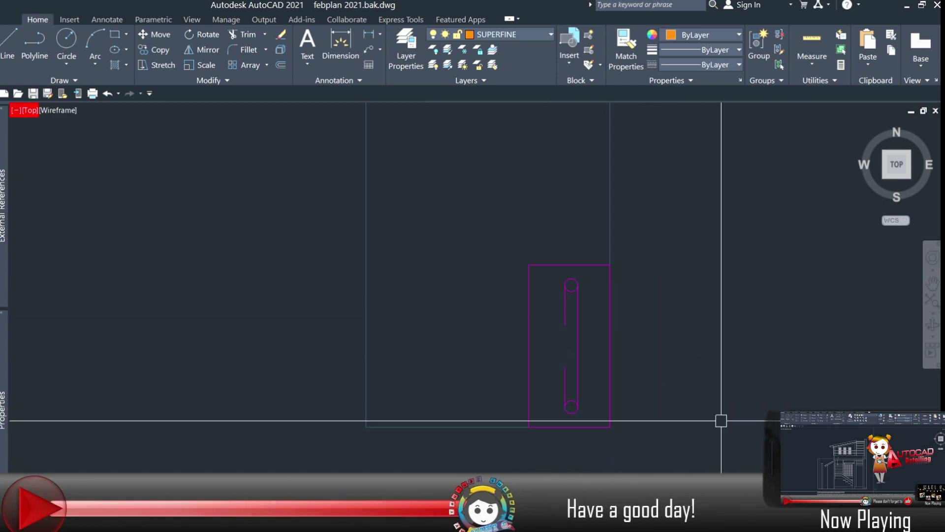
key(ctrl+z)
key(Escape)
scroll(529, 339, down, 5)
middle_drag(530, 147, 519, 361)
scroll(519, 361, up, 3)
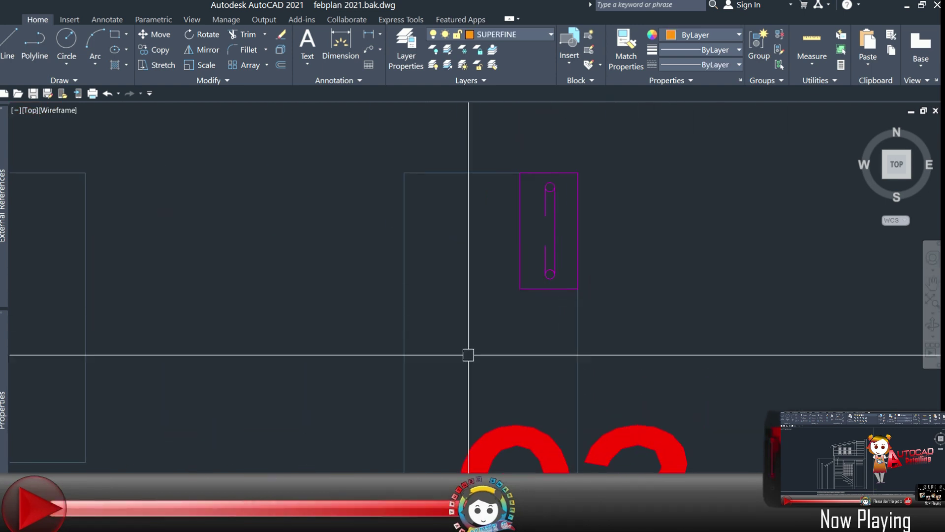
Copy the corner bars and diagonal hooks from C1-F1's upper column into the column tie of C2-F2.
scroll(553, 298, down, 7)
middle_drag(553, 298, 718, 327)
scroll(308, 321, up, 12)
click(384, 382)
middle_drag(275, 147, 557, 453)
click(276, 333)
text(co)
click(260, 288)
scroll(312, 315, down, 12)
middle_drag(497, 323, 437, 333)
scroll(703, 329, up, 12)
scroll(394, 370, down, 4)
middle_drag(394, 369, 536, 128)
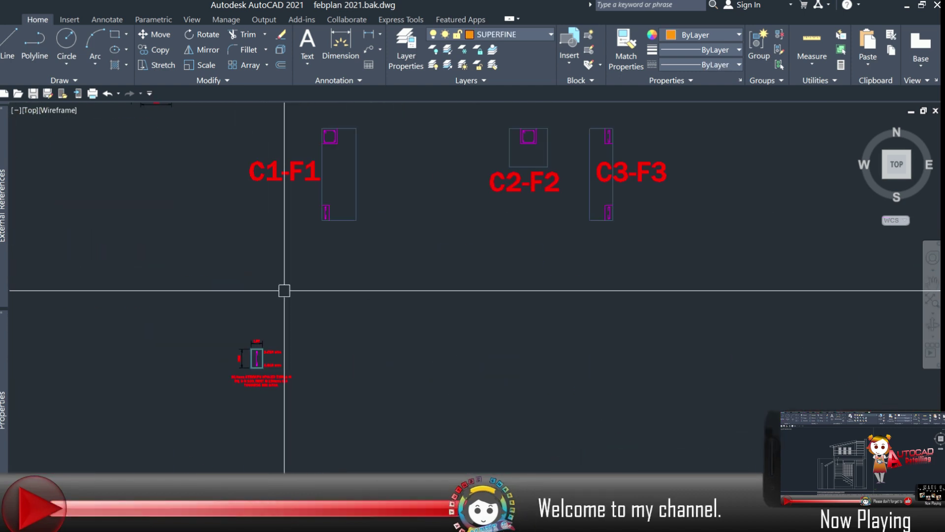
Copy the hooked footing bars from the footing detail to the space above C1-F1.
scroll(288, 236, down, 1)
middle_drag(289, 237, 290, 283)
middle_drag(432, 266, 382, 323)
scroll(382, 323, down, 2)
scroll(597, 341, down, 4)
scroll(571, 303, up, 2)
middle_drag(571, 303, 112, 338)
scroll(530, 367, down, 9)
middle_drag(739, 221, 389, 212)
scroll(699, 148, up, 5)
scroll(512, 217, up, 8)
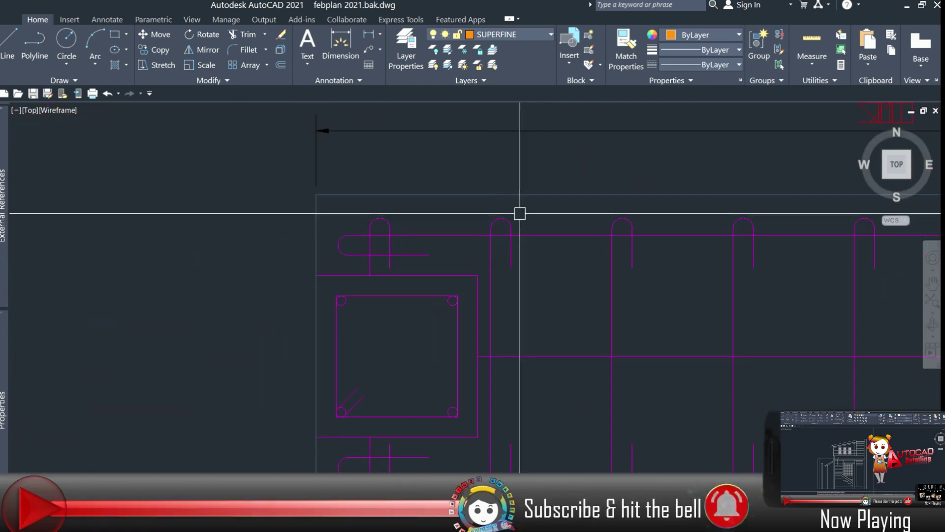
scroll(535, 276, down, 4)
text(co)
key(Return)
scroll(530, 330, up, 5)
click(485, 265)
scroll(599, 287, down, 12)
scroll(252, 330, up, 4)
scroll(323, 281, up, 5)
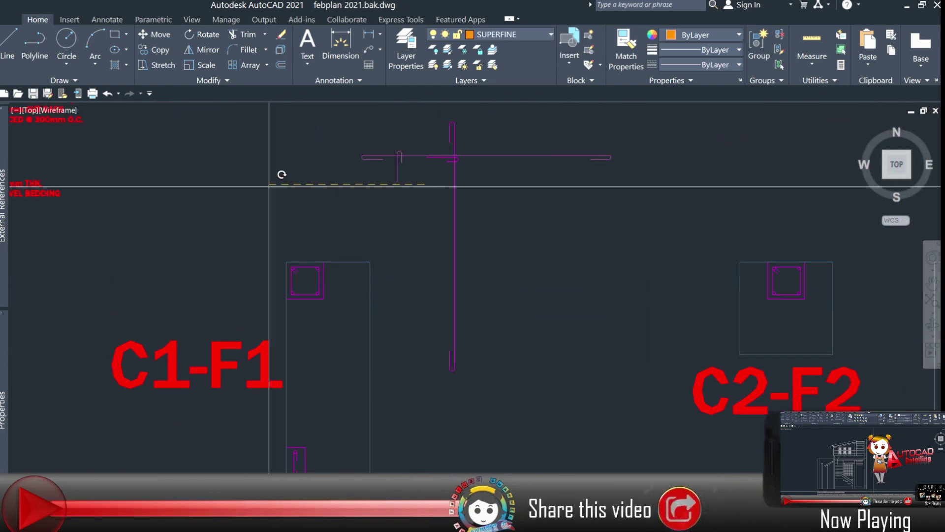
Rotate the copied bars a quarter turn so the long bar runs vertically, and move them beside C1-F1.
click(457, 240)
scroll(366, 360, down, 2)
scroll(332, 409, up, 4)
click(456, 275)
scroll(541, 256, down, 3)
scroll(520, 261, up, 3)
click(487, 286)
text(m)
key(space)
click(426, 172)
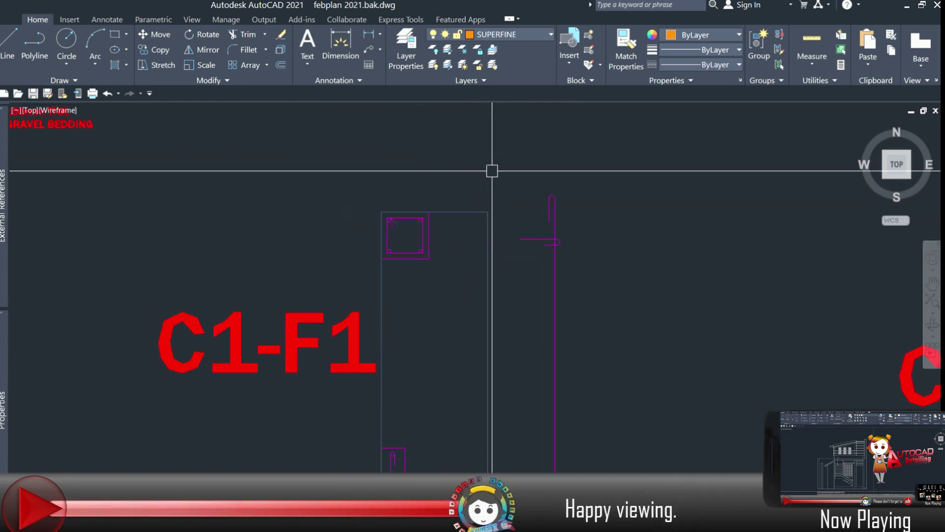
Explode the copied bars and shorten the straight line of the vertical bar beside C1-F1.
text(x)
key(space)
click(555, 384)
middle_drag(555, 385, 566, 342)
click(560, 170)
click(563, 153)
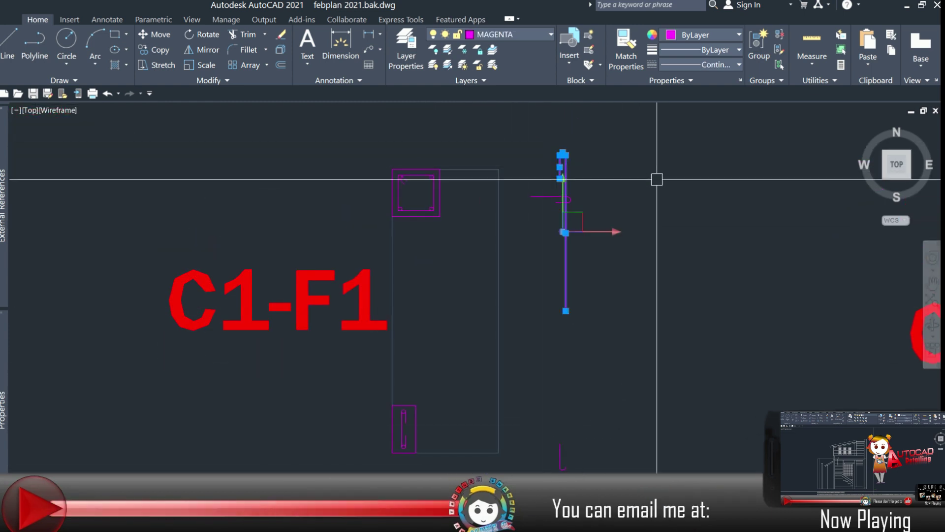
click(501, 193)
scroll(549, 195, up, 4)
middle_drag(549, 195, 543, 237)
click(542, 239)
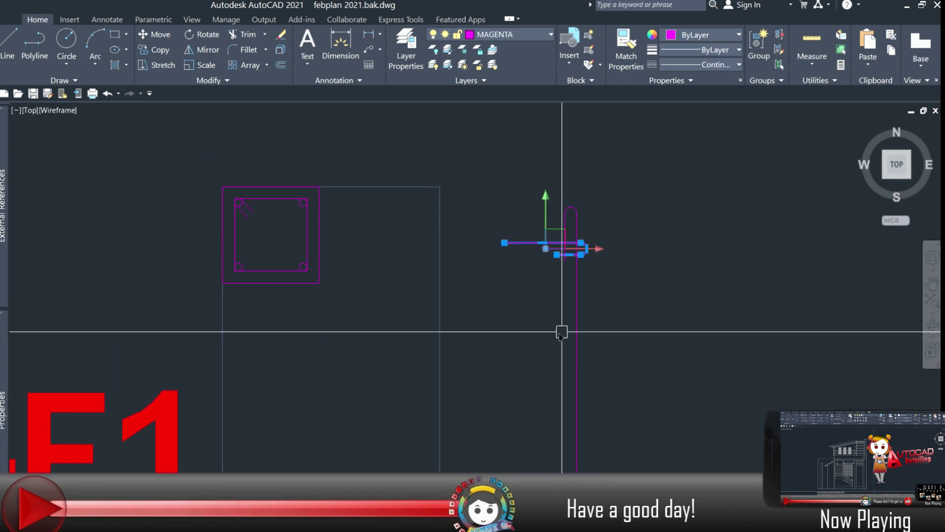
Adjust the vertical bar's straight line and move its lower hook to the end to fit C1-F1's footing height.
scroll(634, 292, down, 5)
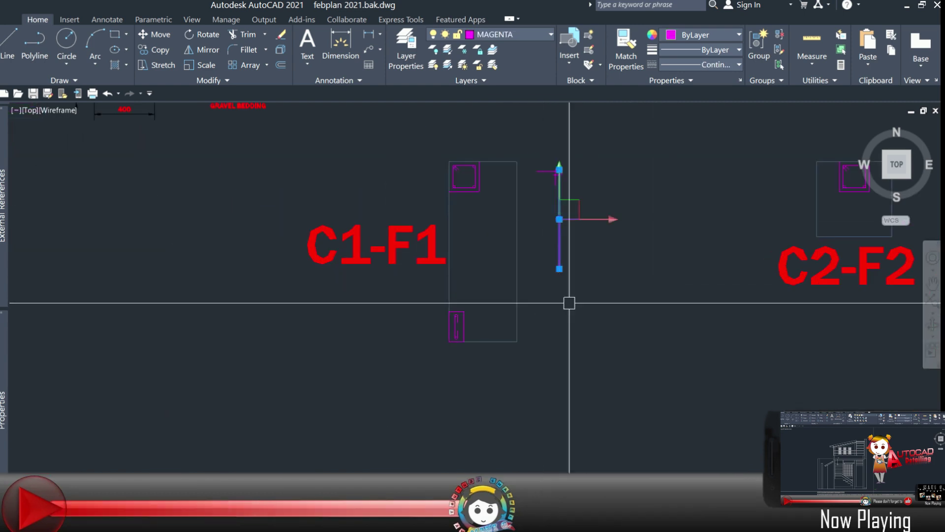
key(Escape)
scroll(533, 195, up, 4)
scroll(588, 142, up, 4)
click(593, 170)
scroll(531, 352, down, 8)
scroll(569, 415, up, 2)
middle_drag(569, 415, 595, 346)
click(562, 345)
key(m)
key(space)
click(690, 375)
click(690, 412)
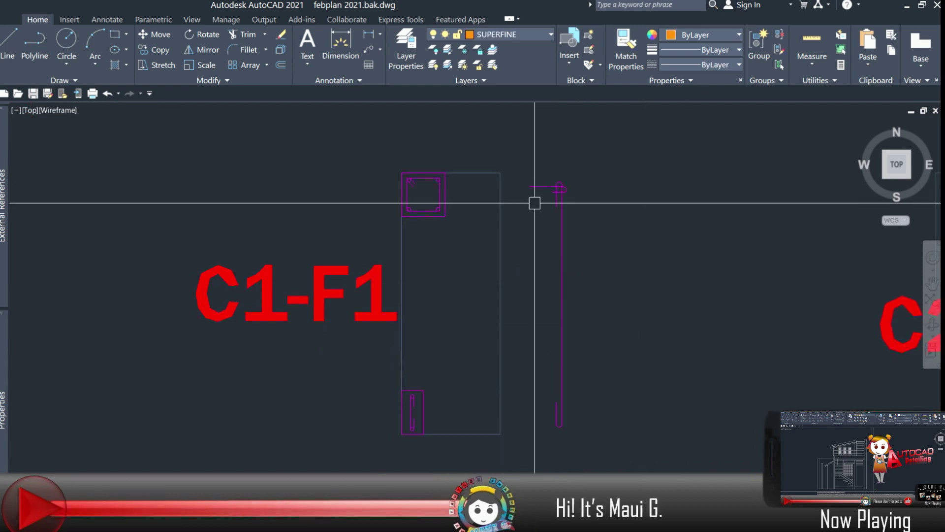
Complete the short horizontal bar with hooks at both ends and try to copy it into C1-F1.
scroll(535, 203, up, 2)
scroll(556, 183, up, 3)
click(540, 181)
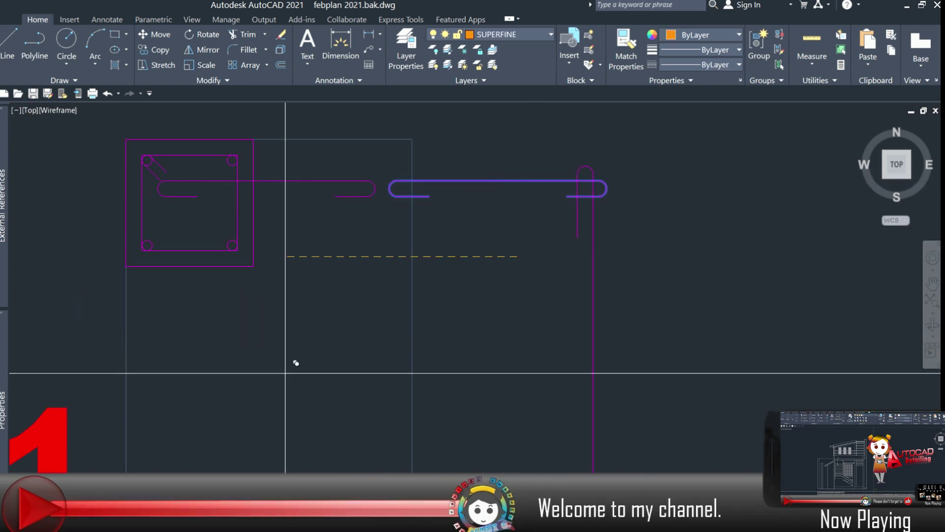
key(Escape)
Widen the short horizontal bar beside C1-F1 by moving its left hook outward and closing up its straight line.
click(480, 181)
key(m)
key(space)
scroll(501, 177, up, 3)
click(494, 186)
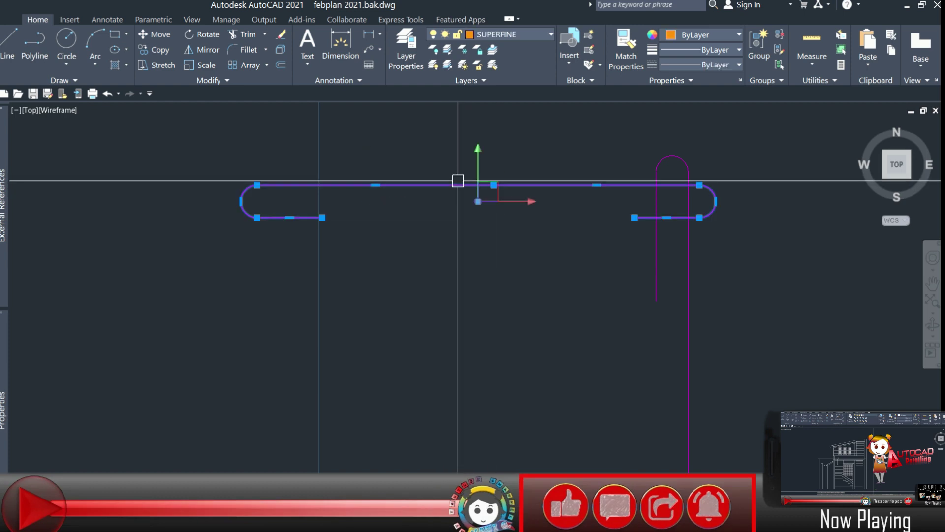
scroll(495, 312, down, 6)
click(483, 238)
scroll(483, 237, up, 6)
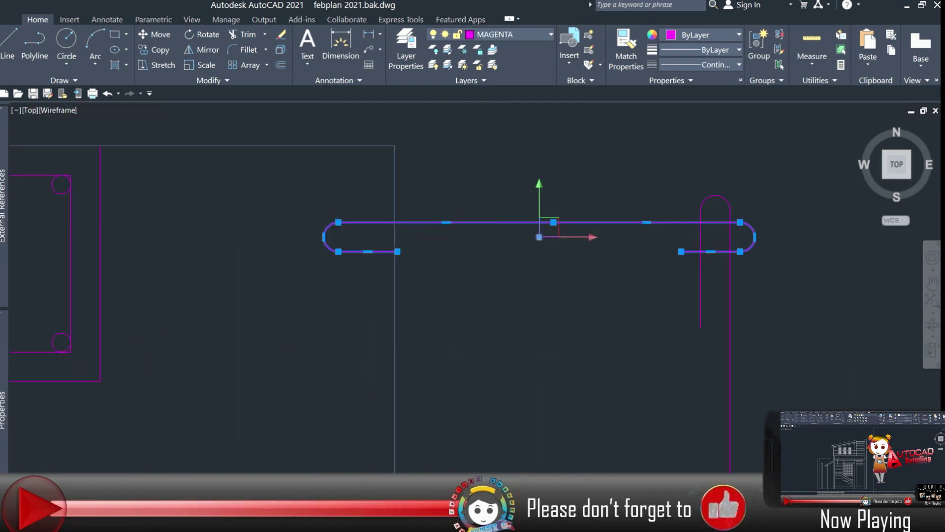
click(553, 222)
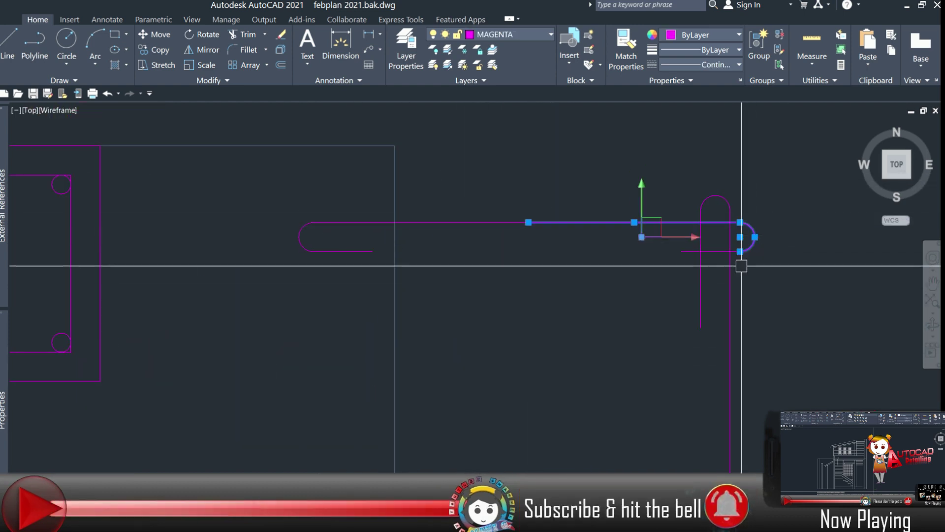
click(719, 252)
click(364, 204)
click(277, 272)
Copy the short horizontal bar down along the vertical bar to make nine spaced rows.
scroll(553, 319, down, 8)
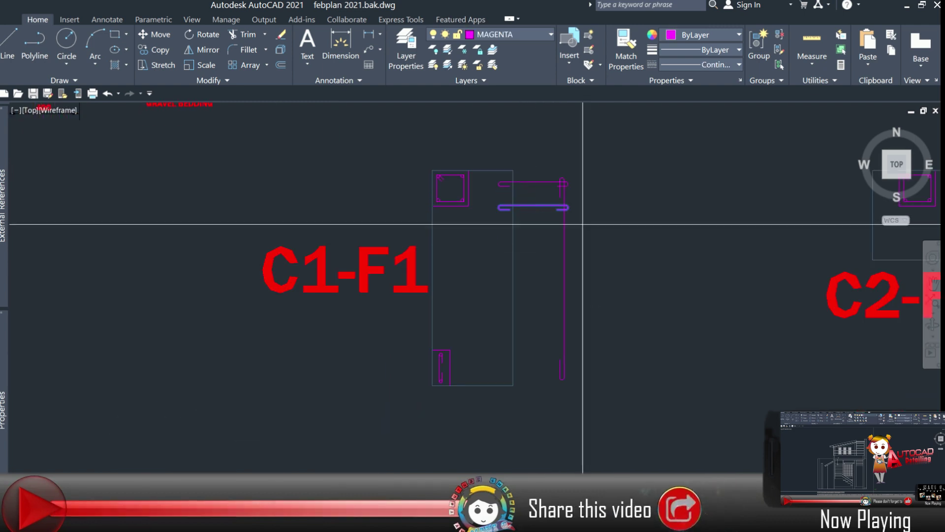
text(co)
key(Return)
click(533, 182)
click(533, 205)
click(487, 167)
click(572, 284)
text(co)
key(Return)
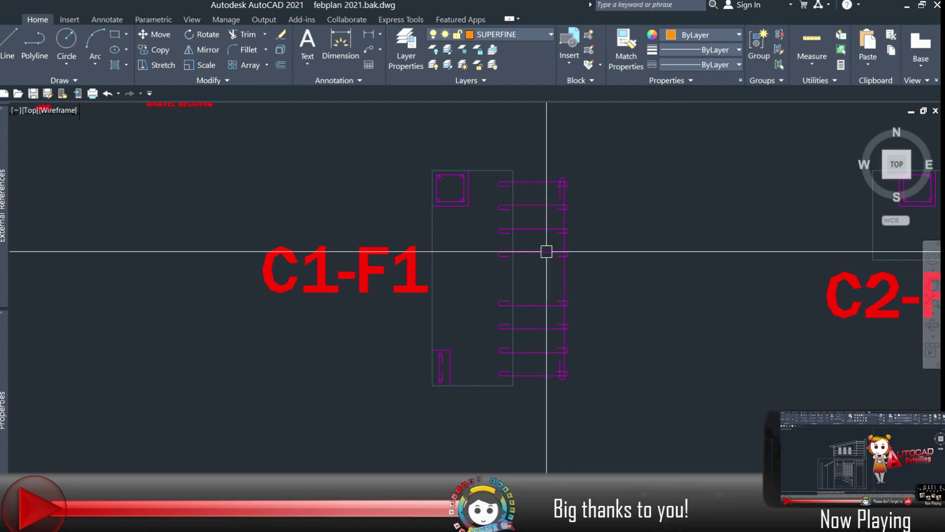
click(538, 256)
click(533, 275)
Mirror the long vertical bar with its hooks to the left ends of the nine horizontal rows.
scroll(563, 201, up, 8)
click(571, 178)
click(582, 139)
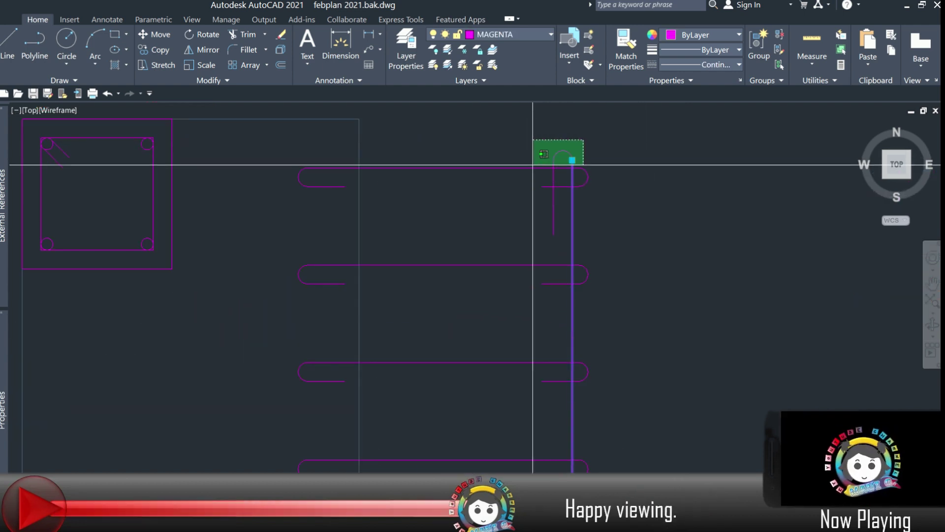
click(538, 158)
scroll(539, 160, down, 6)
click(582, 340)
click(534, 357)
scroll(534, 357, down, 4)
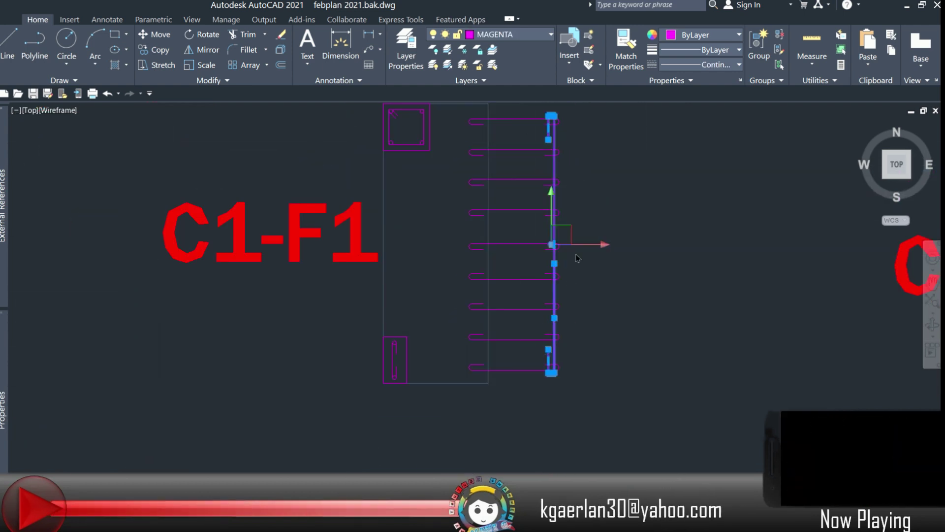
key(Return)
middle_drag(550, 398, 560, 415)
click(586, 415)
click(512, 118)
Copy the left vertical bar to the middle of the horizontal rows.
scroll(492, 118, up, 5)
click(490, 150)
scroll(492, 148, down, 4)
click(596, 300)
scroll(525, 349, down, 3)
scroll(547, 266, up, 3)
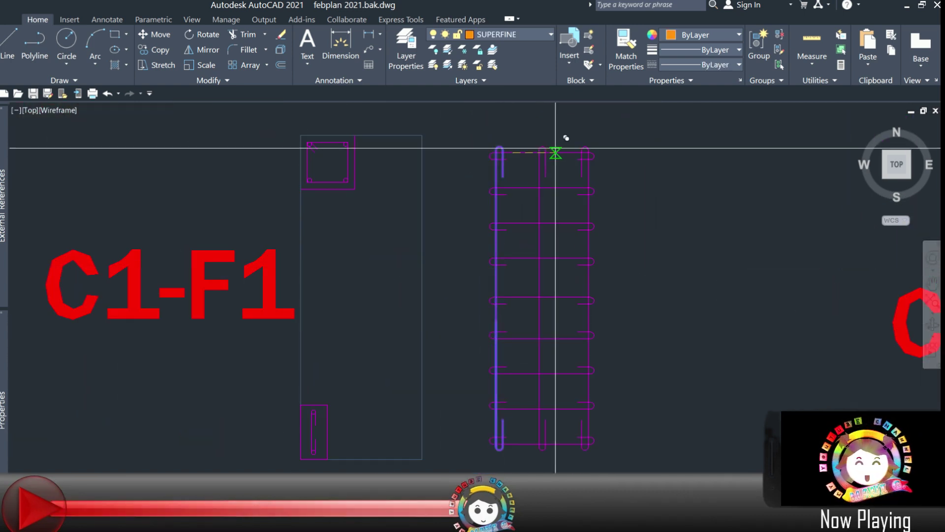
Copy the finished bar grid into C1-F1's footing outline.
scroll(559, 310, down, 2)
click(610, 426)
click(496, 190)
text(co)
key(Return)
click(538, 183)
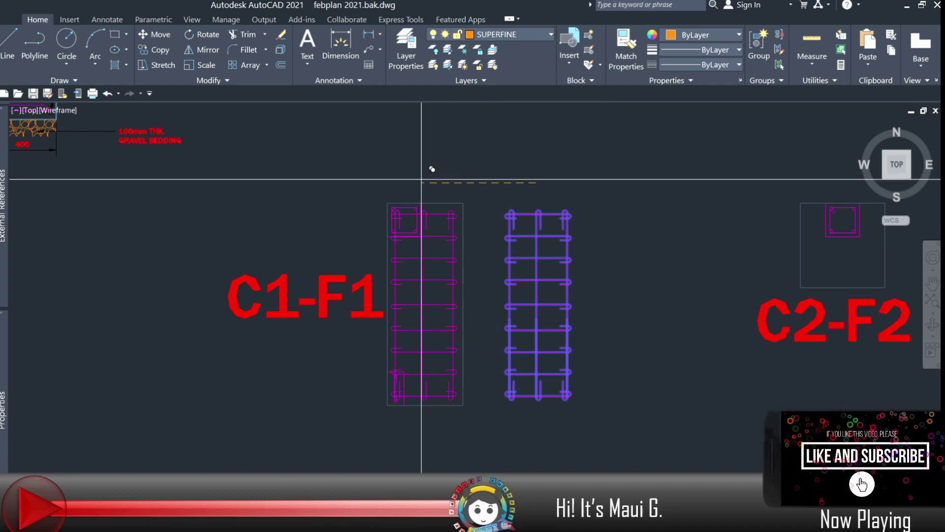
scroll(424, 180, up, 5)
scroll(397, 194, down, 4)
scroll(397, 323, up, 5)
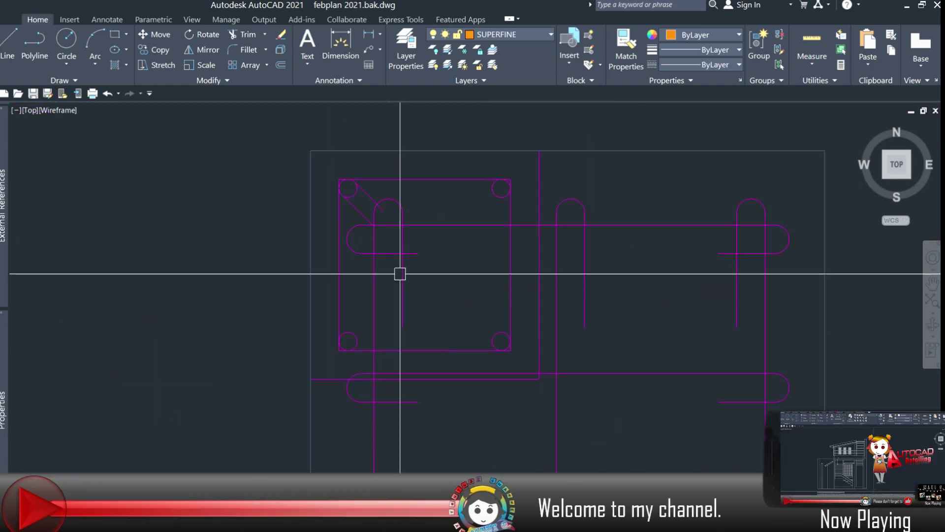
Trim and remove the footing bars that cross the two column sections in C1-F1.
click(370, 241)
scroll(561, 366, up, 5)
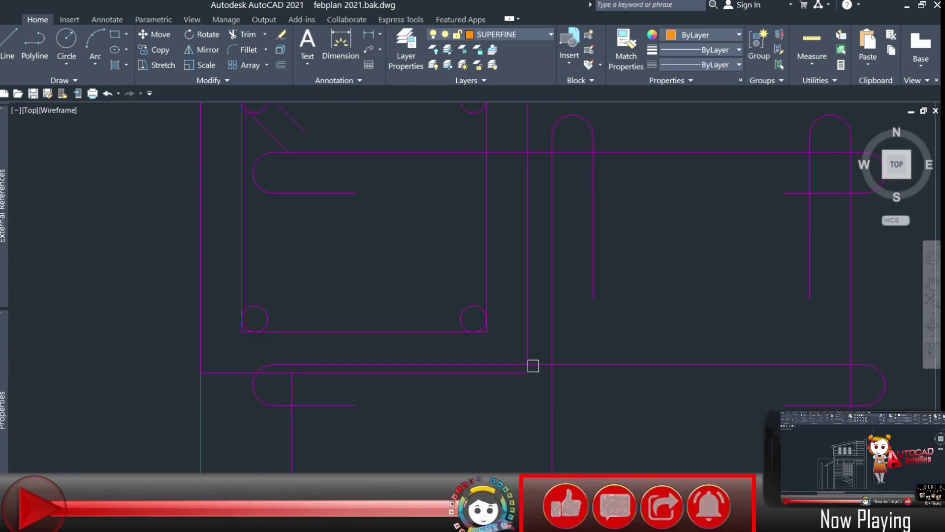
click(502, 387)
scroll(431, 394, down, 5)
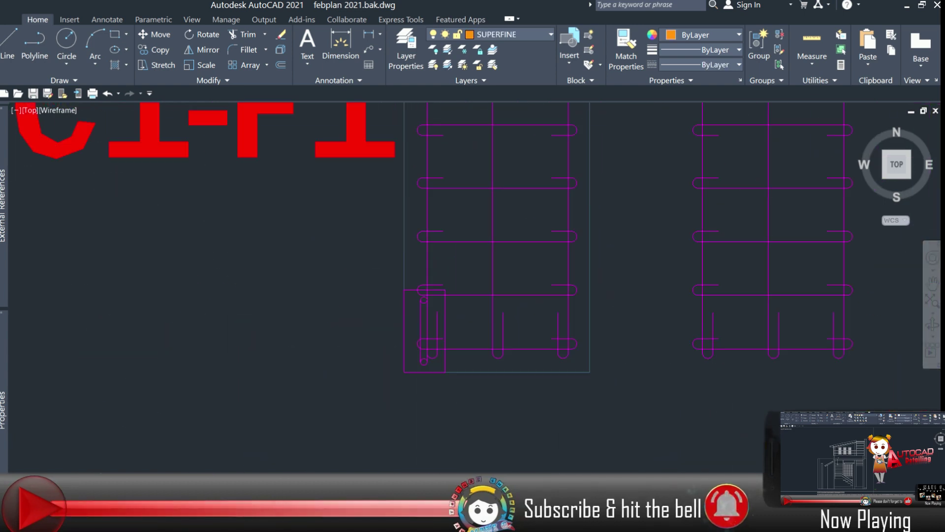
scroll(436, 360, up, 5)
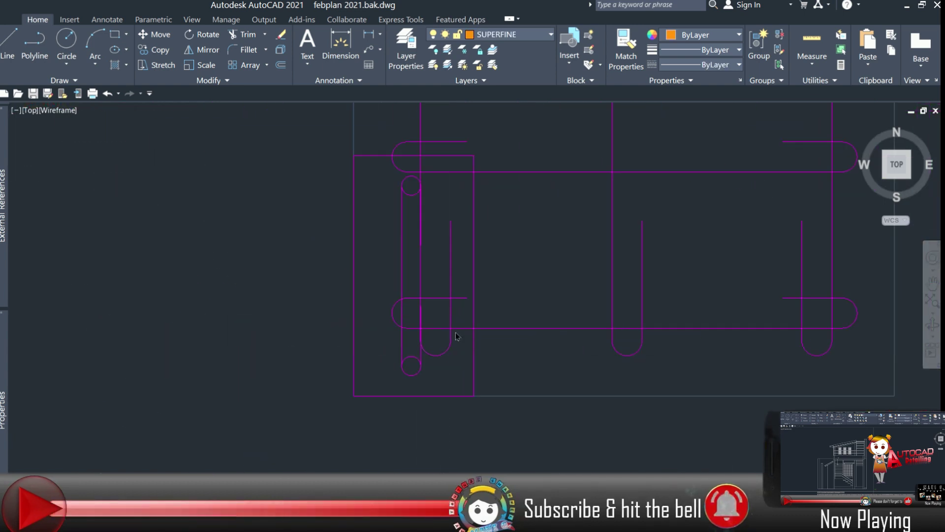
key(Escape)
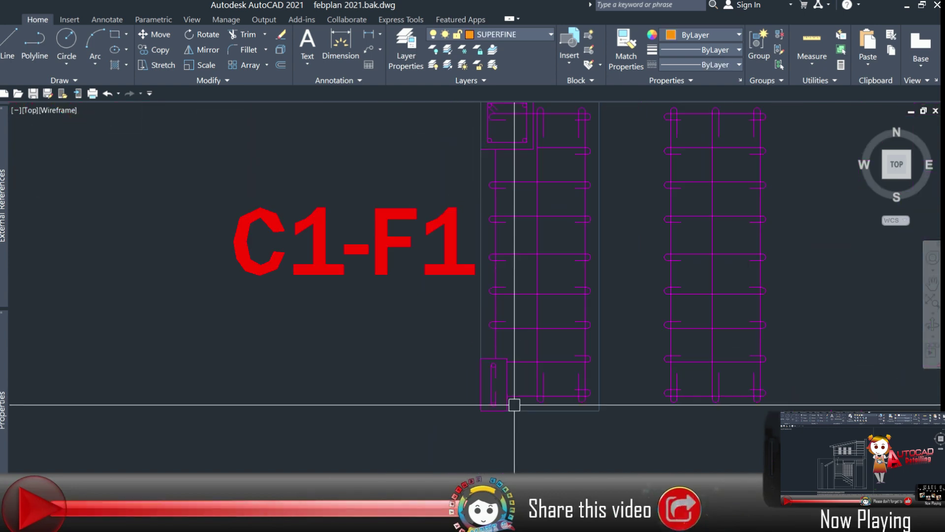
scroll(514, 275, up, 4)
scroll(545, 228, up, 3)
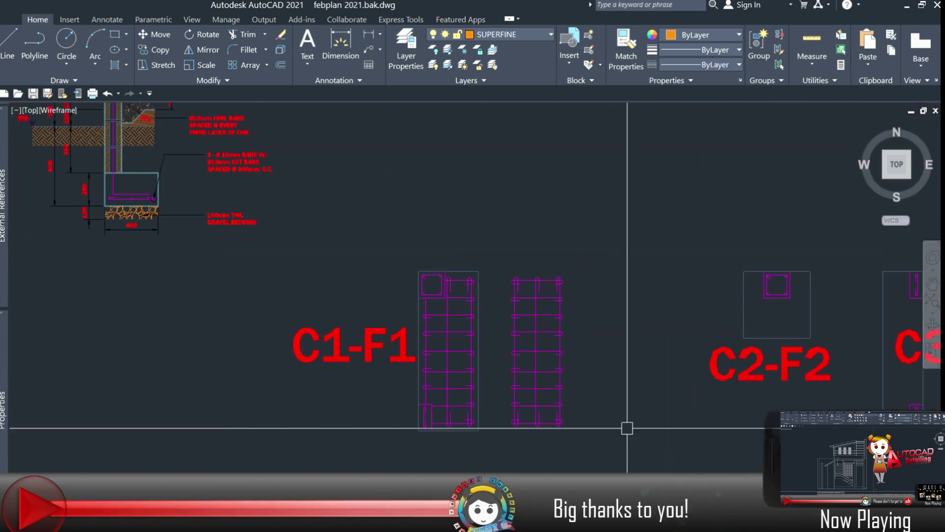
Copy the lowest horizontal hooked bar of C1-F1 into C2-F2, just above the footing's bottom edge.
middle_drag(625, 455, 452, 384)
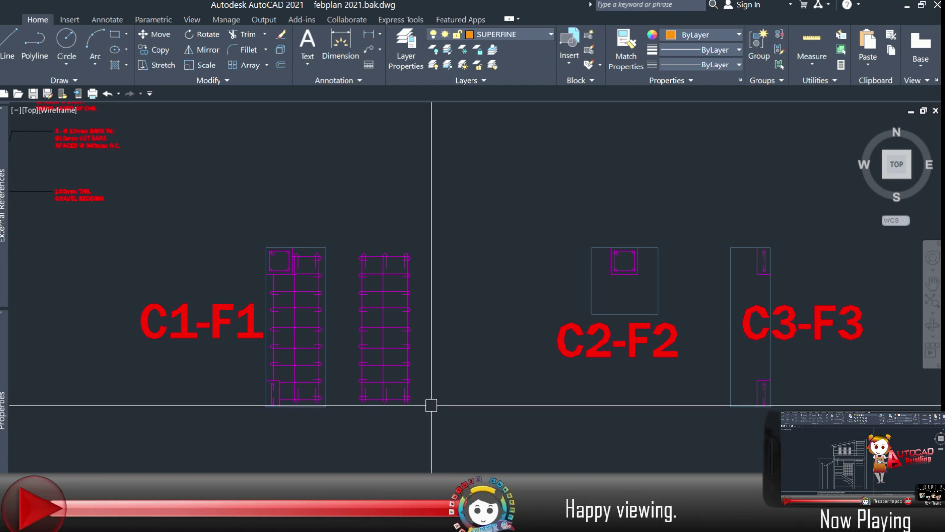
scroll(408, 220, down, 2)
middle_drag(462, 209, 475, 278)
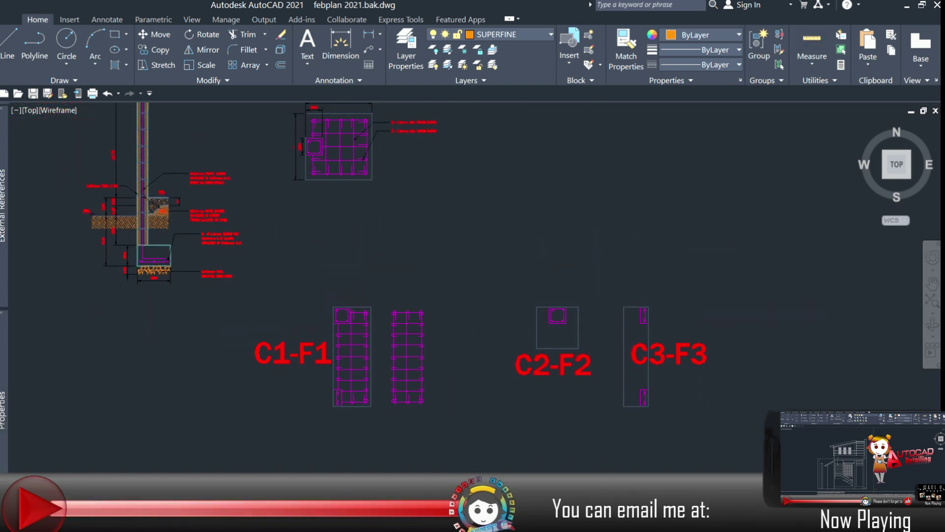
scroll(451, 392, up, 6)
click(315, 437)
text(co)
key(Return)
scroll(247, 447, up, 5)
click(287, 413)
scroll(287, 413, down, 8)
scroll(499, 348, up, 3)
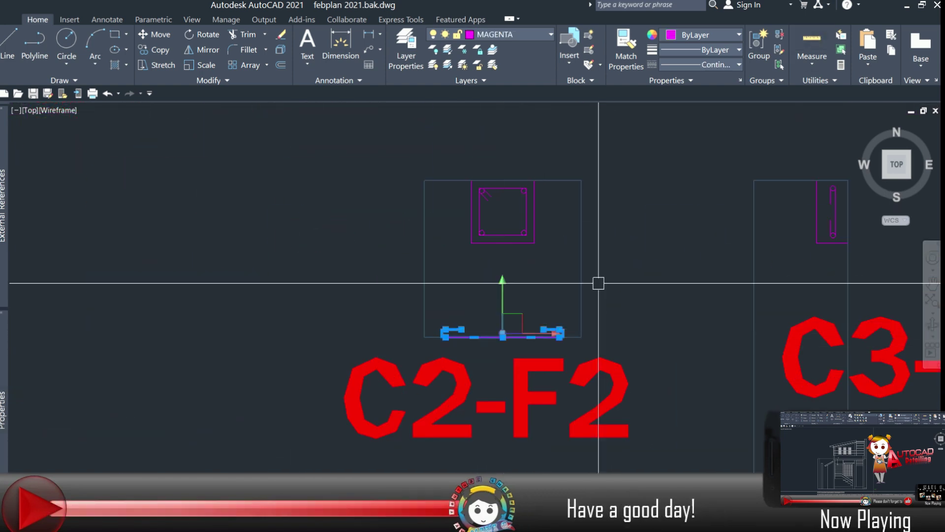
scroll(512, 295, up, 3)
scroll(457, 334, up, 2)
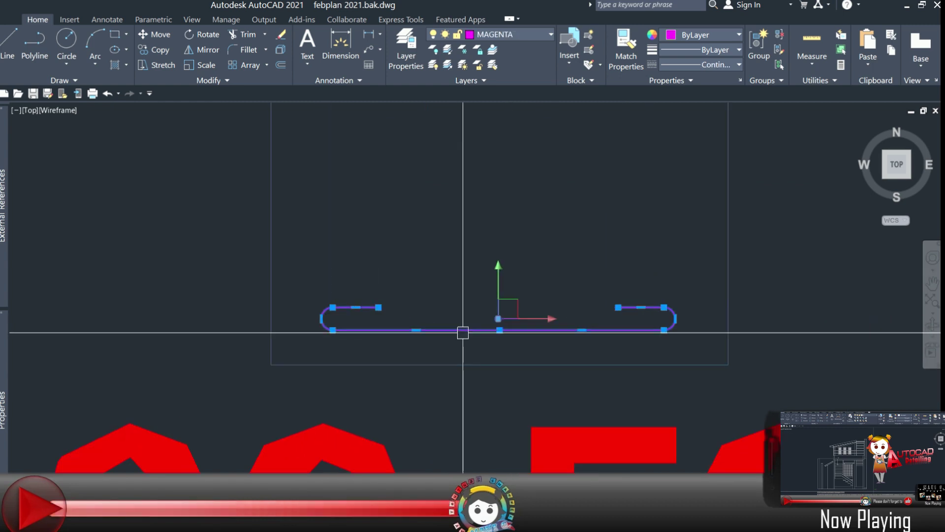
Try to move the left hook of the copied bar in C2-F2.
click(355, 295)
click(315, 322)
text(m)
key(Return)
click(479, 270)
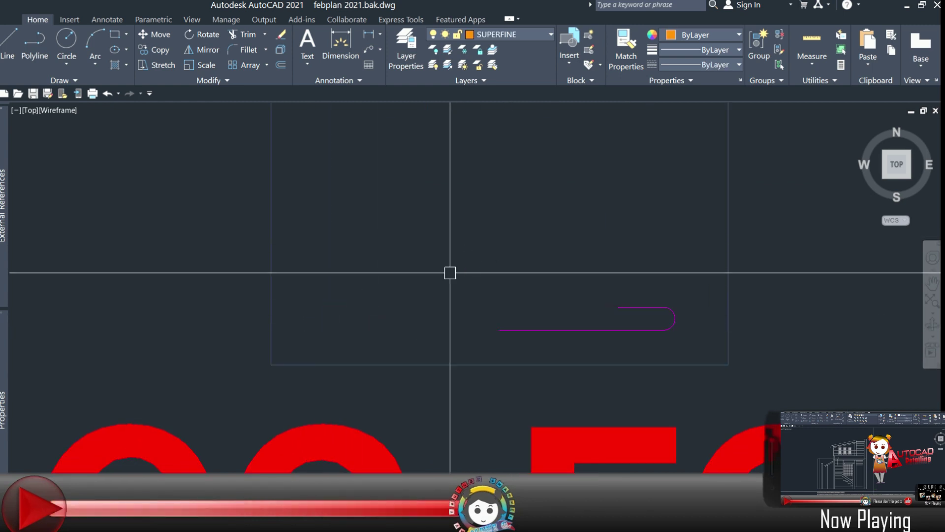
key(ctrl+z)
Move the copied bar's left hook outward toward C2-F2's footing edge and fit its straight line to it.
text(m)
key(Return)
click(463, 262)
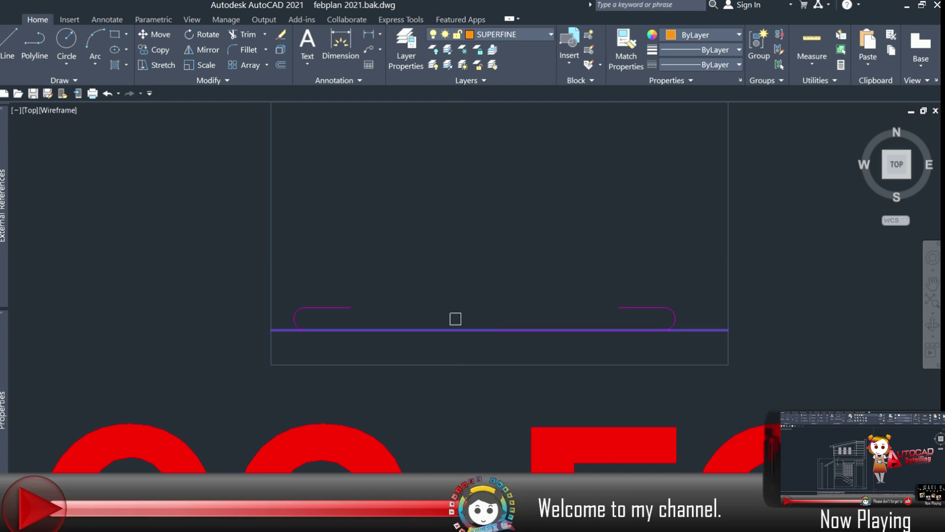
key(Return)
key(Escape)
click(700, 347)
click(298, 285)
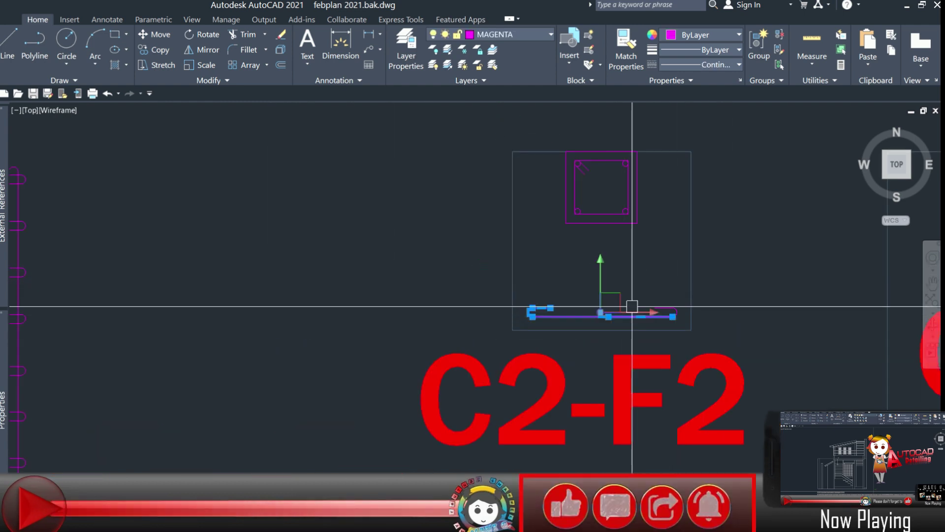
Complete the bar's straight line between both hooks and copy the bar upward to make five rows in C2-F2.
scroll(632, 306, up, 6)
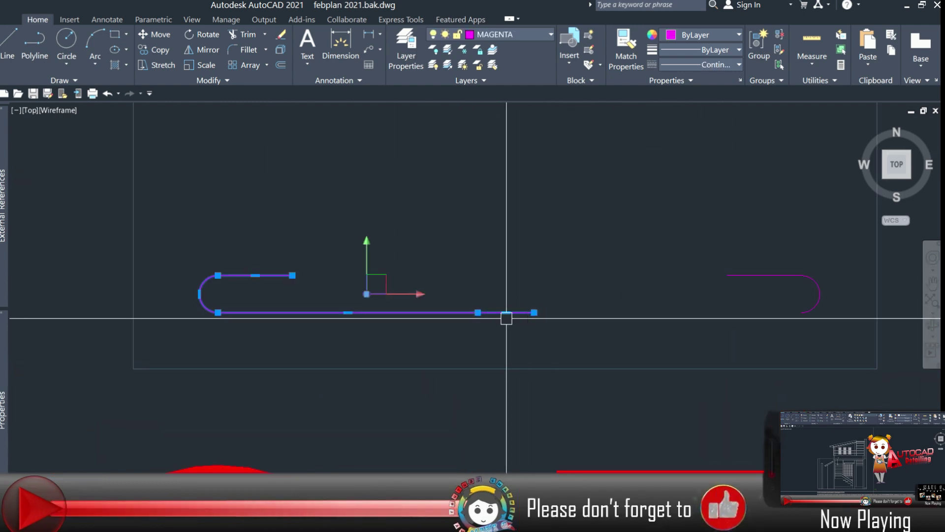
key(Escape)
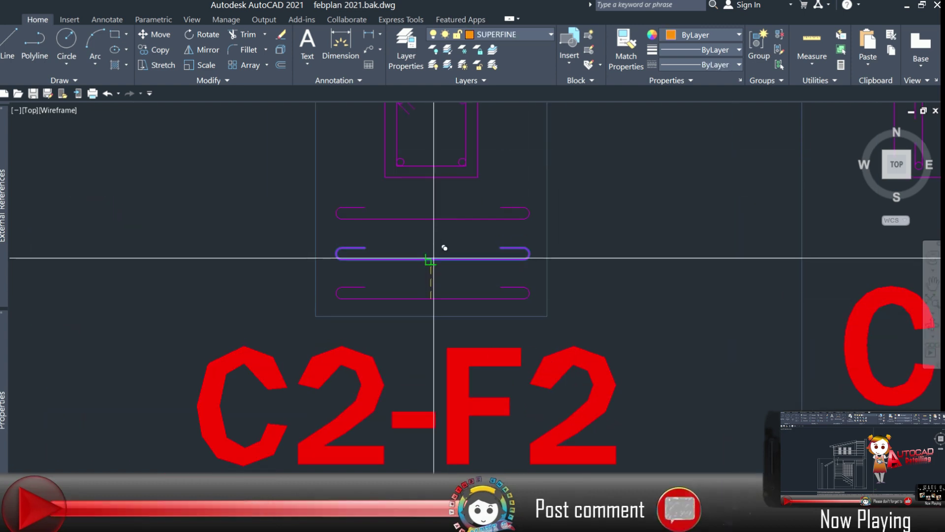
middle_drag(432, 259, 463, 314)
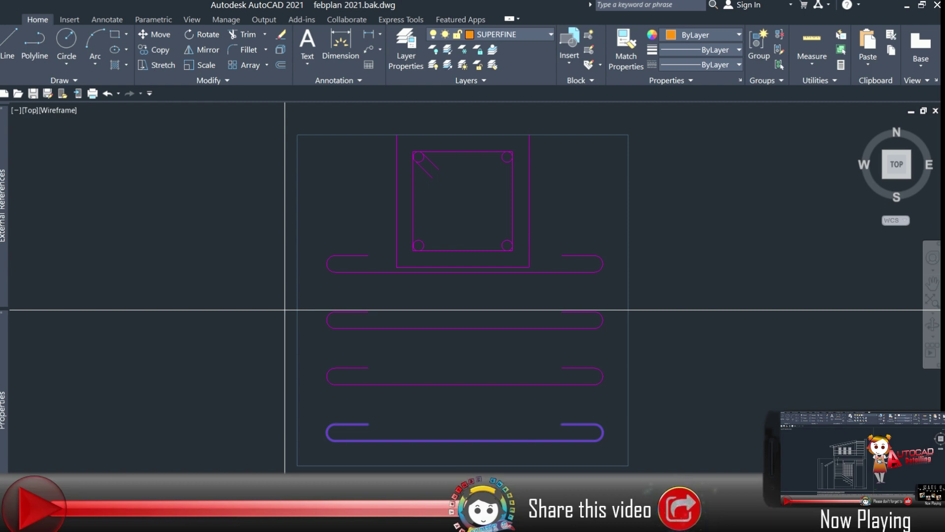
Copy one of C2-F2's horizontal bars beside the footing and rotate the copy a quarter turn to vertical.
click(587, 369)
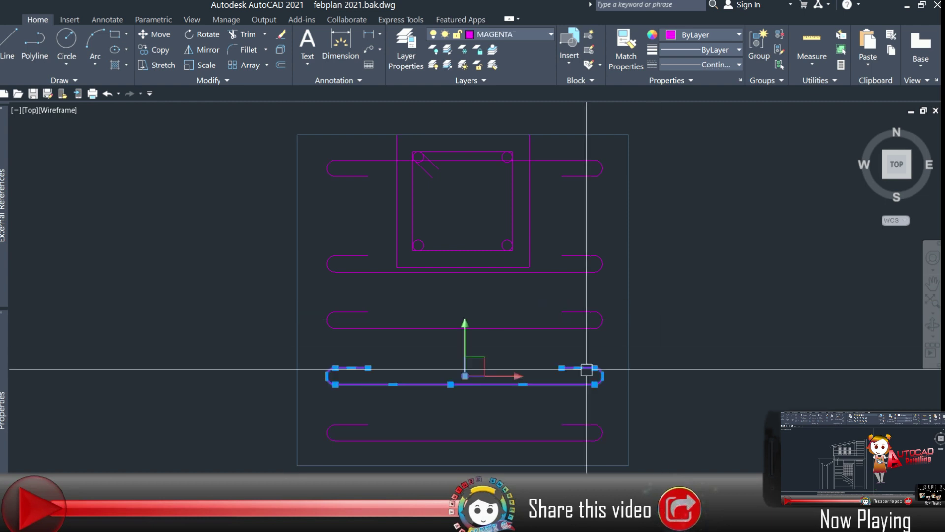
click(711, 373)
click(713, 363)
middle_drag(518, 300, 577, 264)
click(561, 404)
click(562, 405)
click(878, 405)
middle_drag(866, 405, 641, 399)
click(680, 386)
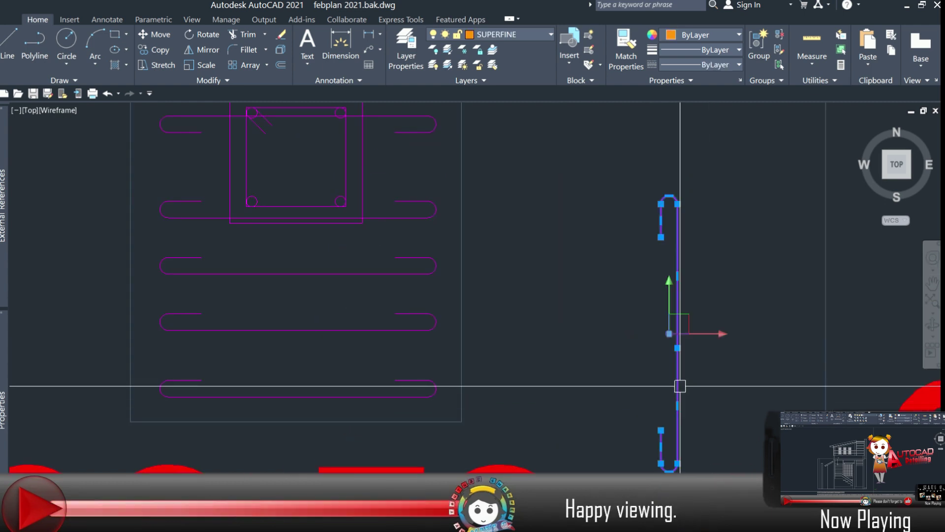
Move the vertical bar onto the right ends of C2-F2's horizontal rows.
key(Escape)
click(428, 246)
middle_drag(438, 195, 554, 295)
scroll(515, 327, up, 3)
click(528, 289)
click(473, 247)
scroll(536, 309, down, 5)
click(610, 336)
click(535, 278)
Adjust the vertical bar's straight line and hooks to fit between C2-F2's top and bottom rows.
scroll(534, 380, up, 4)
click(536, 326)
click(536, 354)
click(539, 401)
middle_drag(524, 436, 526, 309)
click(519, 344)
click(513, 316)
scroll(513, 316, down, 4)
scroll(523, 114, up, 4)
middle_drag(523, 113, 524, 245)
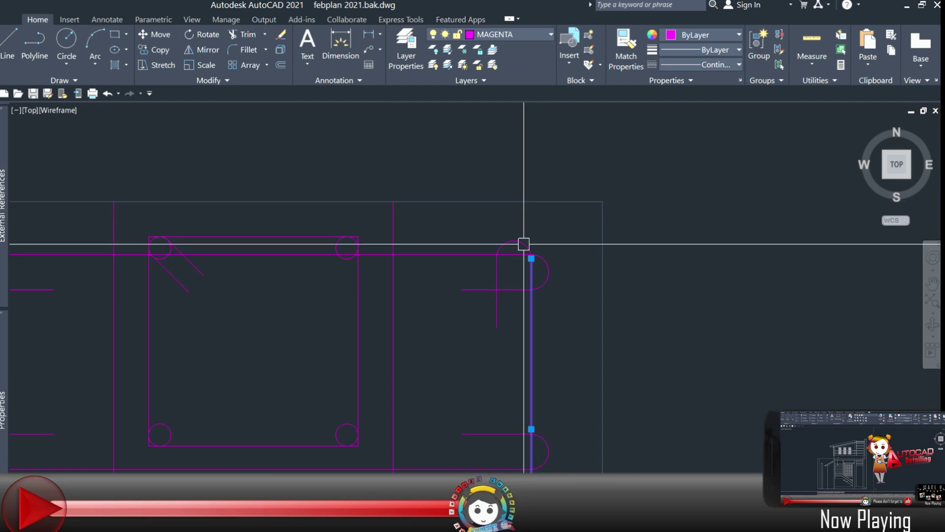
Mirror the vertical bar to C2-F2's left side and add two inner vertical bars in line with the column.
click(532, 335)
scroll(532, 335, down, 4)
click(436, 250)
click(431, 315)
key(Return)
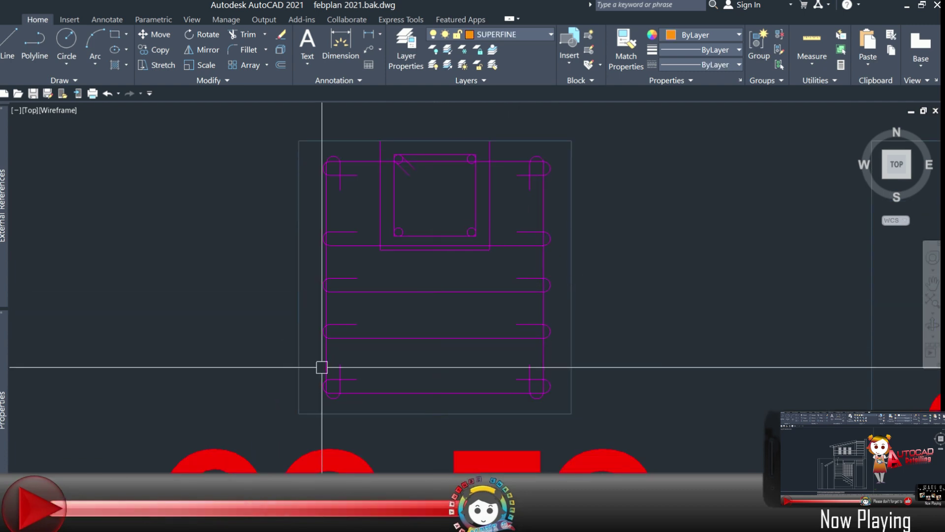
click(474, 367)
scroll(415, 207, up, 2)
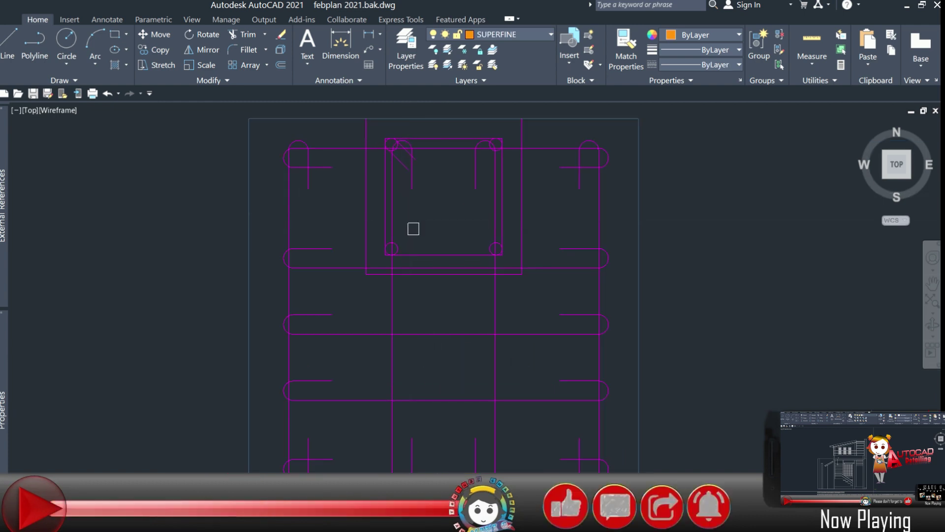
Trim the bars crossing C2-F2's column section and delete the leftover hooks inside it.
scroll(393, 264, up, 5)
key(Escape)
click(397, 280)
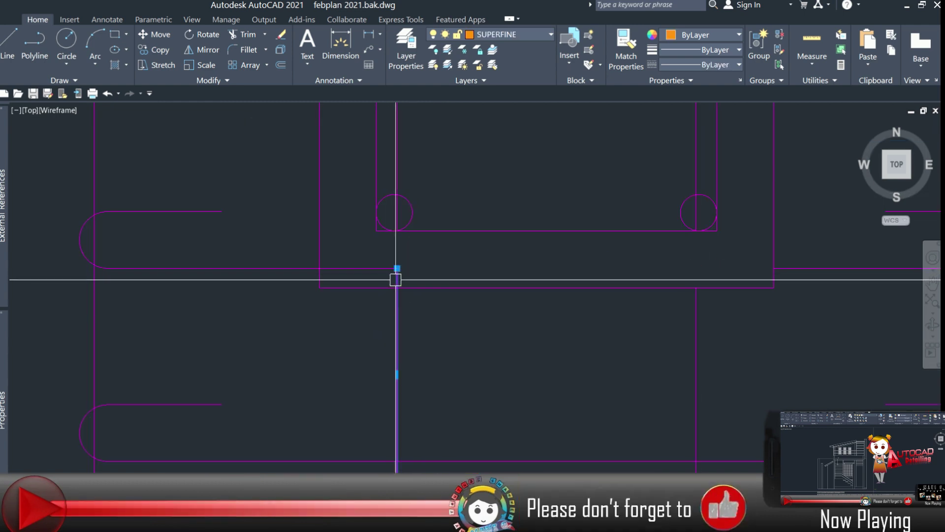
scroll(397, 268, down, 3)
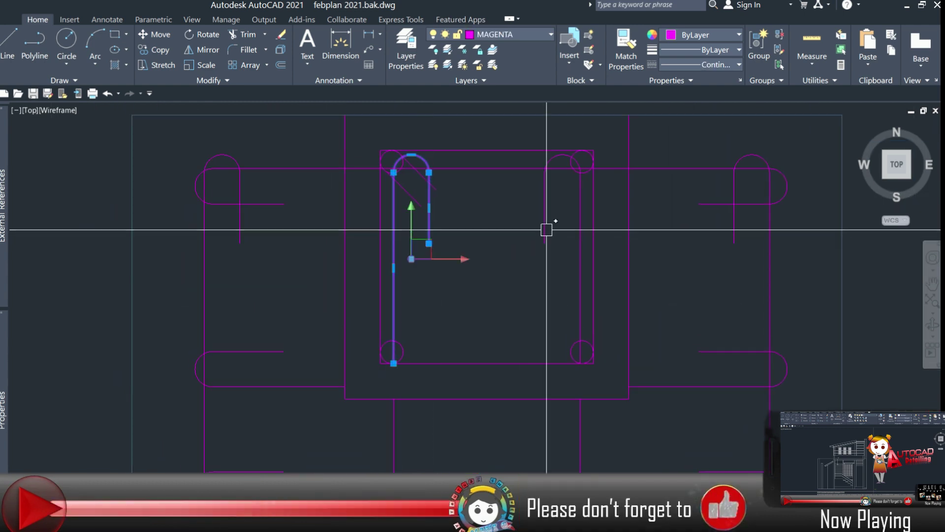
key(Escape)
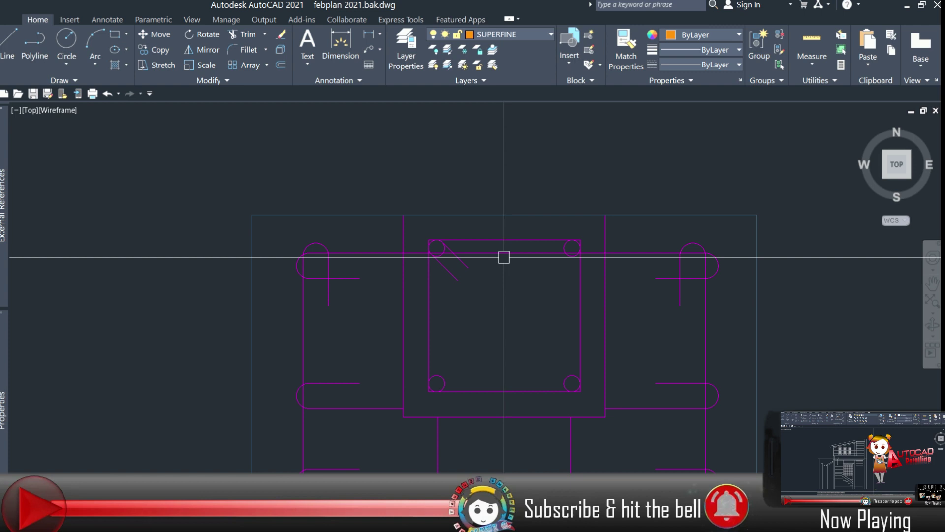
scroll(415, 258, down, 3)
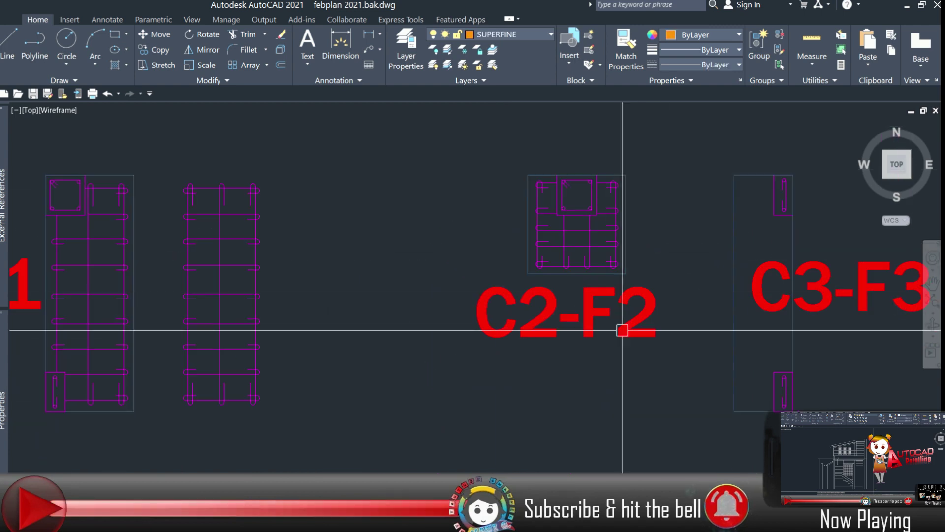
scroll(386, 295, down, 3)
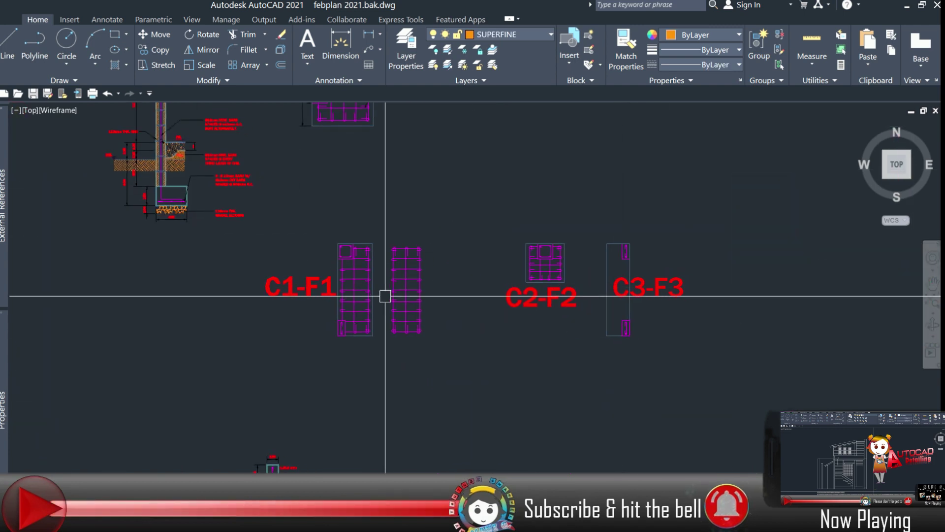
Place a hooked horizontal bar across C3-F3 and move its left hooked part inward to suit the footing's width.
scroll(387, 258, up, 2)
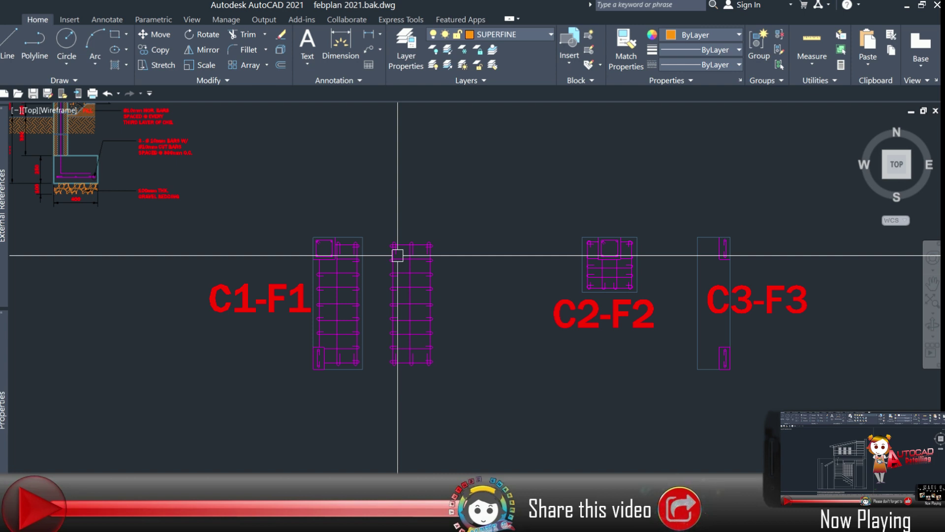
scroll(351, 304, up, 3)
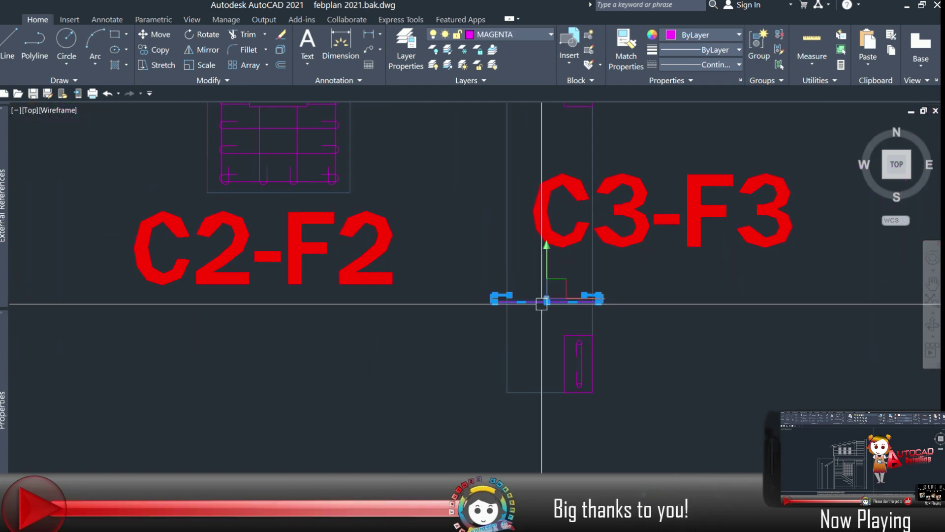
scroll(542, 304, up, 5)
key(Escape)
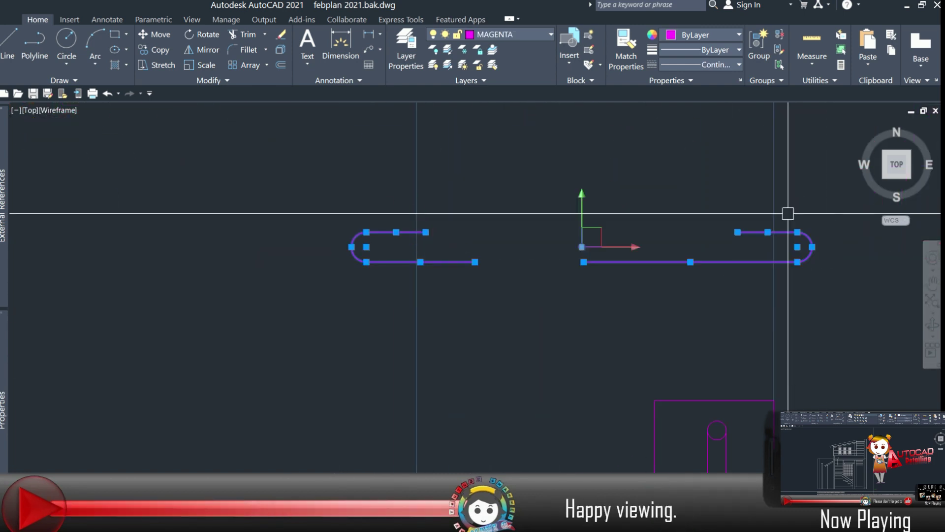
key(Escape)
key(m)
key(space)
click(475, 262)
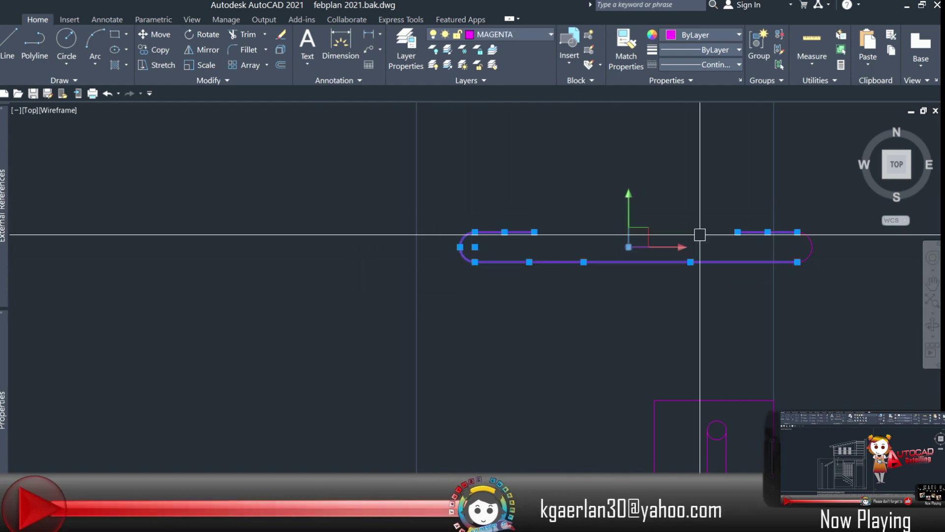
scroll(642, 262, down, 3)
key(Escape)
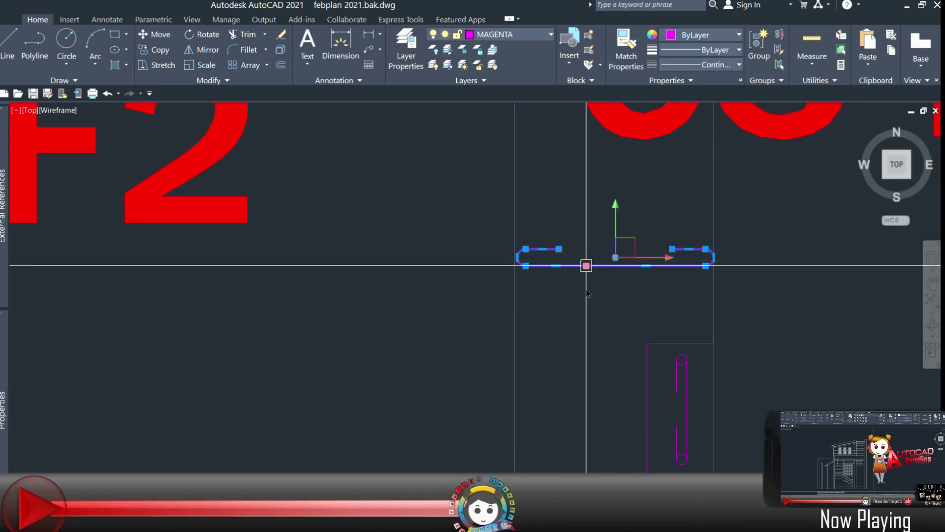
Explode C3-F3's horizontal bar and shift its left hooked part right to leave clearance from the footing edge.
key(x)
key(space)
click(598, 266)
scroll(591, 265, up, 4)
click(578, 261)
click(616, 262)
key(Escape)
drag(502, 276, 466, 203)
key(m)
key(space)
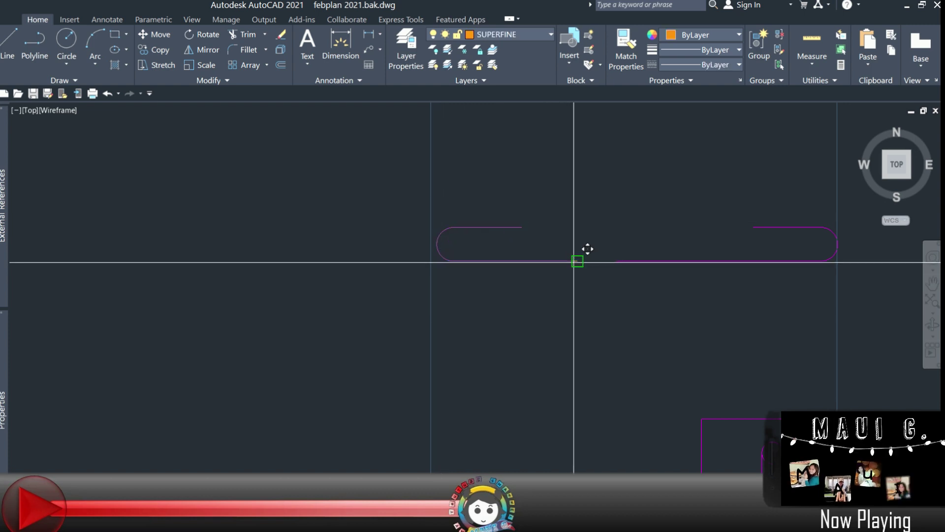
click(578, 262)
click(616, 261)
Join the straight pieces and hooks of C3-F3's horizontal bar into one polyline.
drag(778, 289, 506, 207)
scroll(828, 232, up, 3)
click(833, 231)
key(j)
key(space)
drag(473, 300, 295, 194)
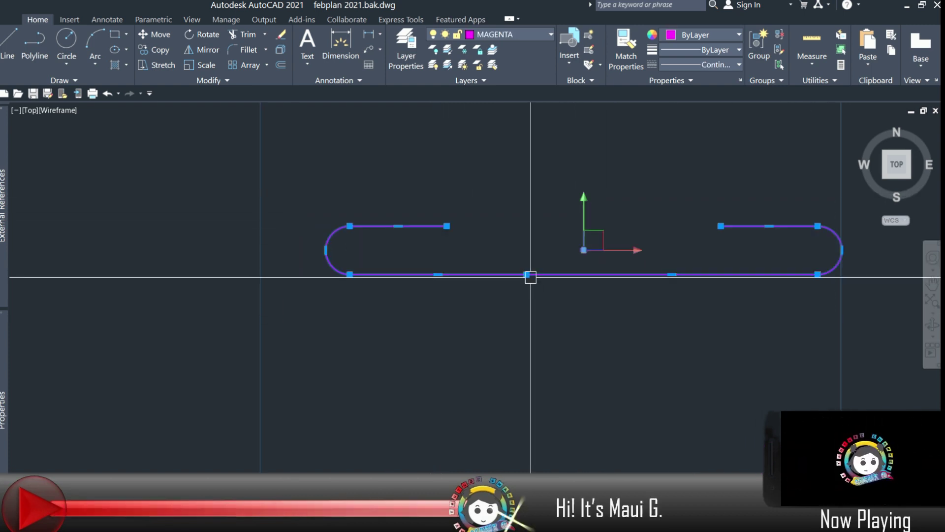
key(Escape)
Place copies of the hooked horizontal bar in rows across C3-F3's lower end, at the lower column section.
scroll(585, 246, down, 5)
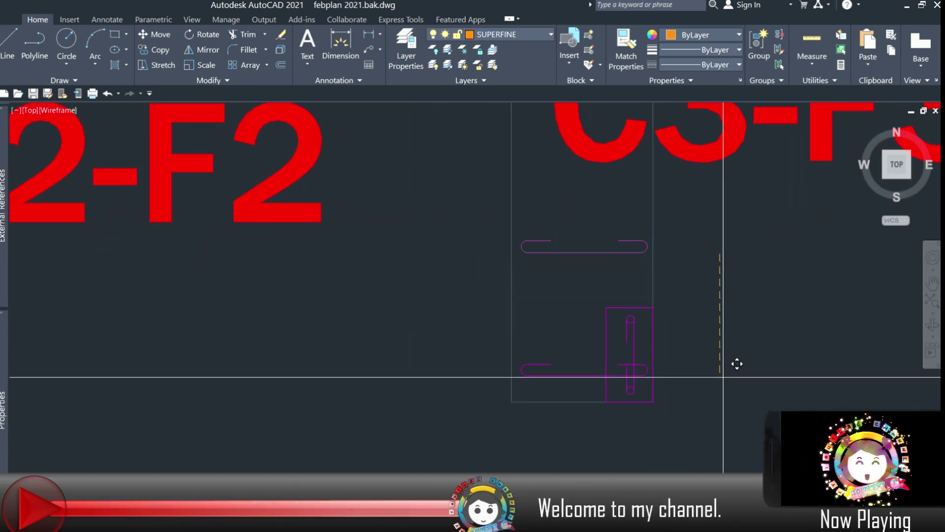
scroll(723, 376, down, 3)
scroll(655, 362, up, 2)
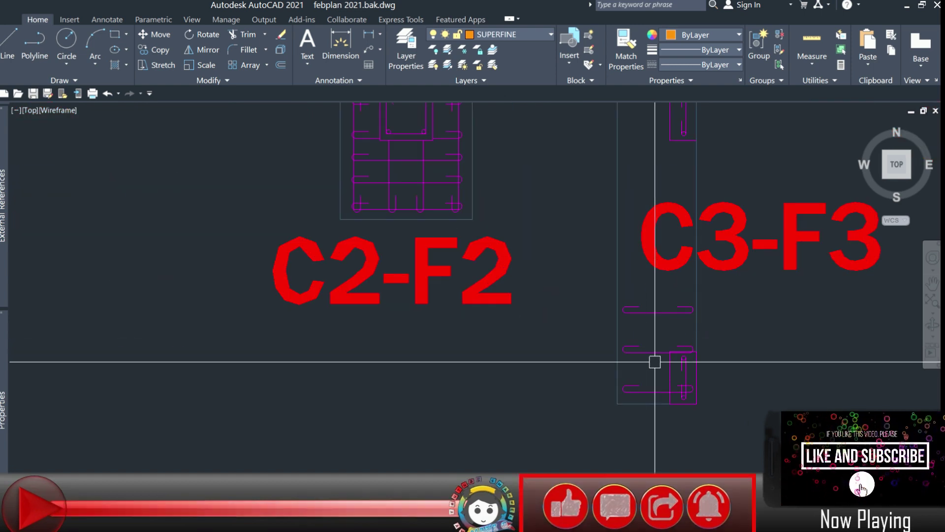
click(655, 353)
click(655, 313)
key(c)
key(o)
key(space)
click(655, 391)
Copy the hooked rows up C3-F3 to the upper column and adjust their spacing along the footing.
scroll(655, 391, up, 2)
key(Escape)
click(665, 336)
click(665, 279)
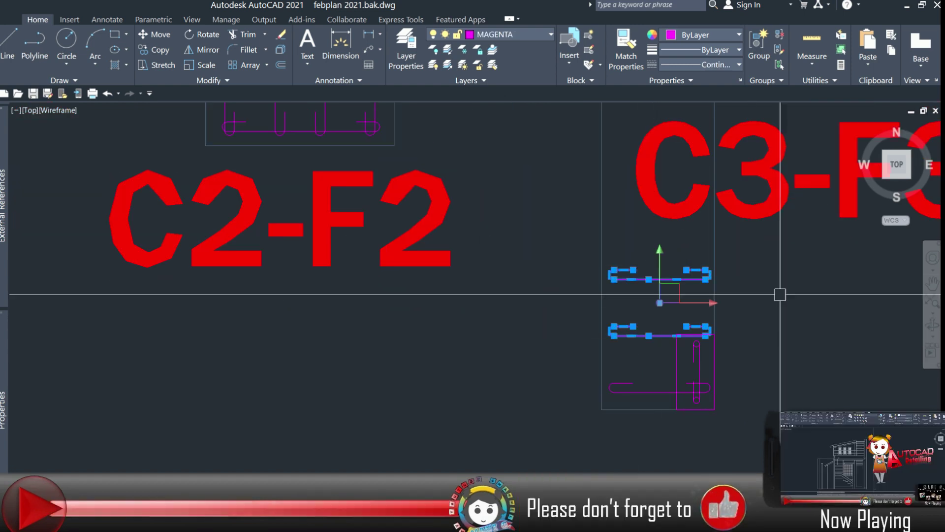
click(657, 281)
click(657, 169)
middle_drag(646, 239, 666, 476)
key(Escape)
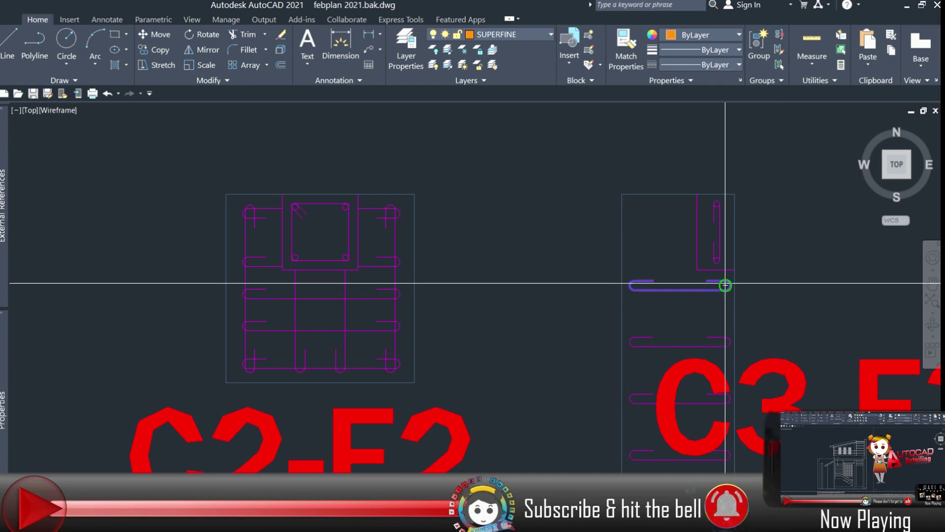
key(m)
key(space)
click(681, 347)
scroll(583, 162, down, 7)
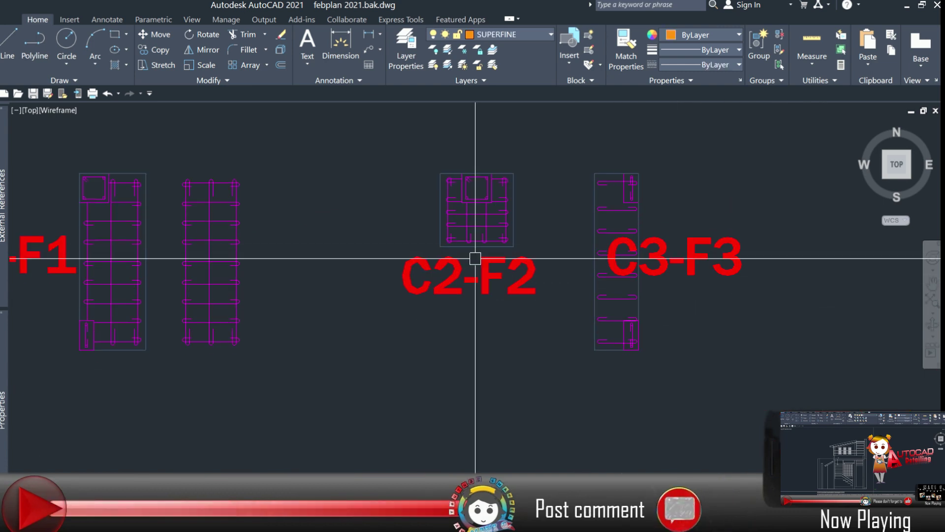
Copy C2-F2's vertical hooked bar onto the left ends of C3-F3's horizontal rows.
scroll(465, 232, up, 8)
click(413, 201)
key(c)
key(o)
key(space)
click(415, 202)
middle_drag(614, 213, 495, 333)
scroll(744, 317, up, 2)
middle_drag(744, 317, 545, 315)
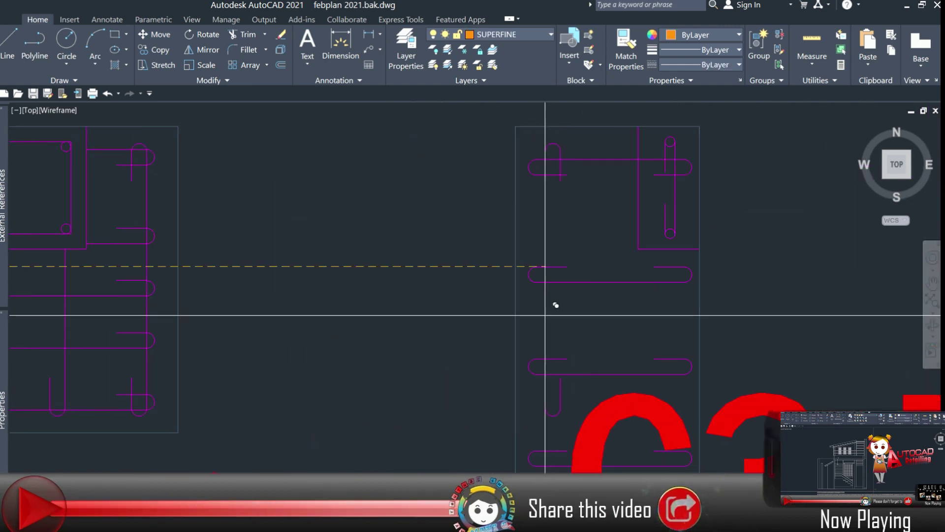
Move the vertical bar's lower hook down to C3-F3's bottom row.
key(Escape)
click(538, 317)
key(m)
key(space)
click(539, 396)
middle_drag(538, 396, 548, 258)
scroll(563, 375, up, 3)
middle_drag(563, 374, 620, 297)
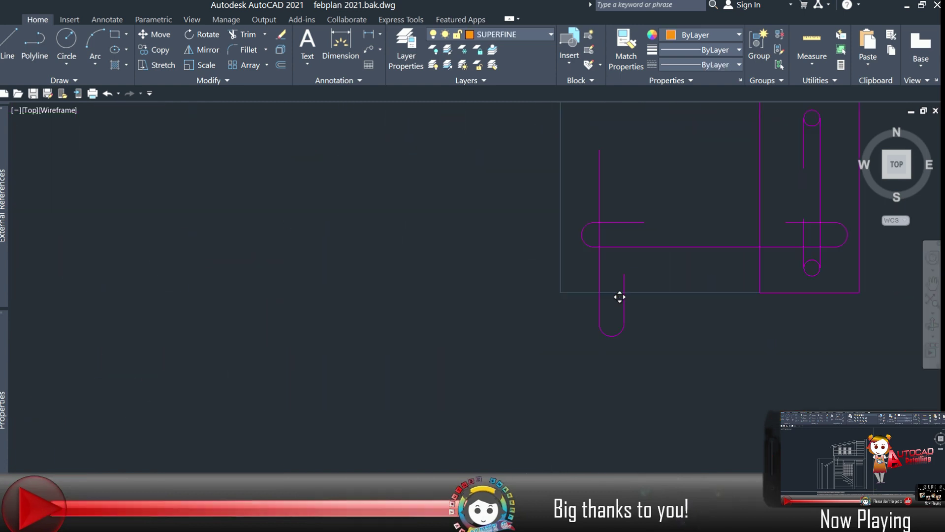
click(599, 247)
scroll(576, 364, down, 6)
click(580, 340)
click(580, 312)
Stretch the vertical bar's straight line to connect its top and bottom hooks over C3-F3's full length.
middle_drag(564, 273, 586, 340)
scroll(593, 224, up, 6)
middle_drag(593, 169, 586, 266)
click(582, 166)
scroll(623, 191, down, 8)
middle_drag(613, 426, 622, 319)
scroll(629, 402, up, 8)
scroll(609, 334, down, 8)
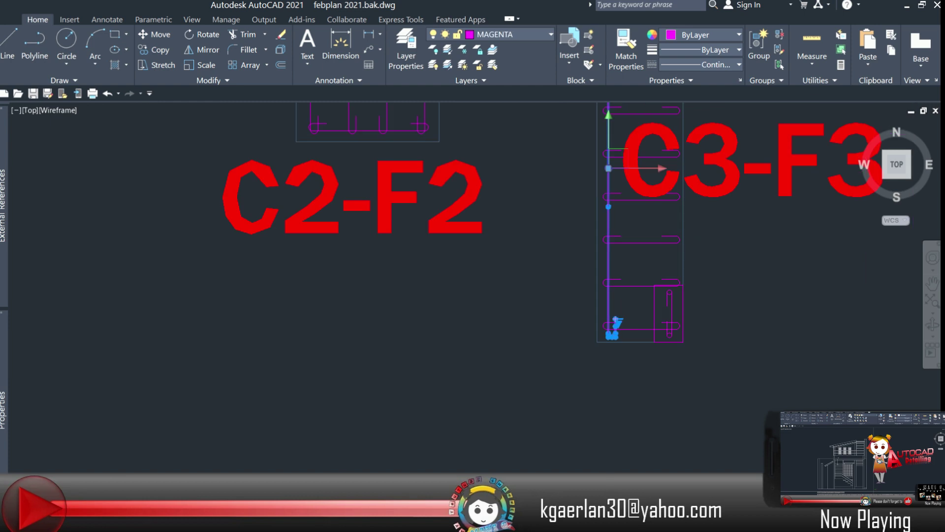
Mirror the vertical bar to C3-F3's right side, keeping the original.
scroll(566, 261, up, 1)
middle_drag(566, 261, 517, 352)
text(mi)
key(space)
click(597, 247)
click(598, 365)
key(space)
scroll(597, 378, down, 6)
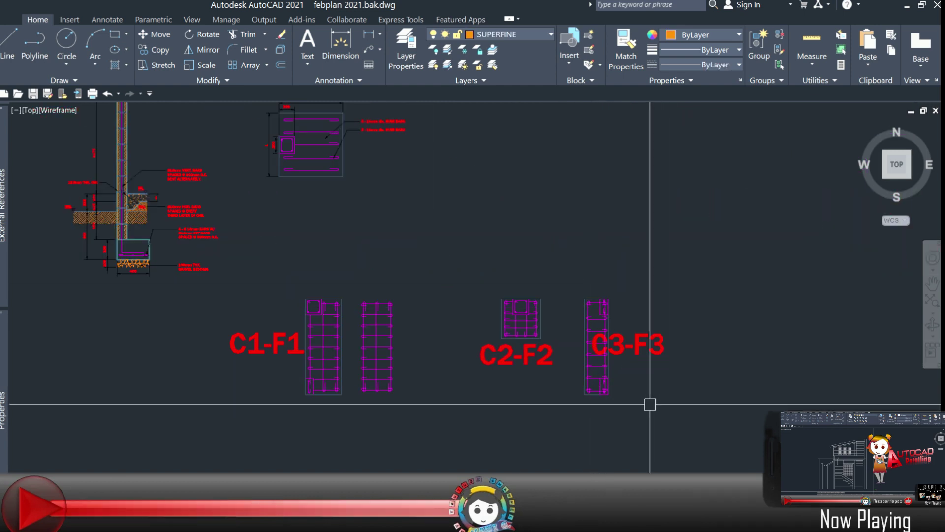
Trim the bars crossing C3-F3's lower column section.
middle_drag(601, 397, 623, 405)
scroll(624, 406, up, 6)
click(708, 346)
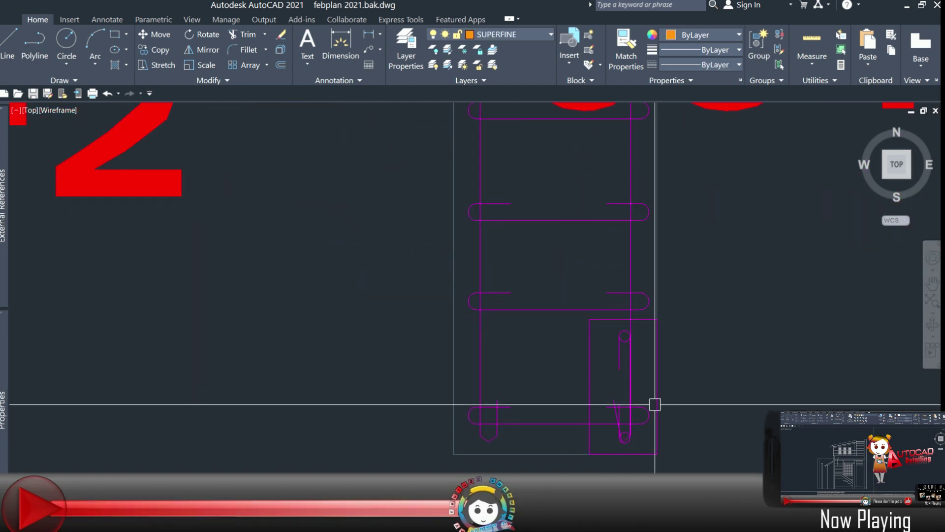
scroll(626, 370, up, 4)
click(640, 285)
scroll(612, 295, down, 8)
Trim the bars crossing C3-F3's upper column section and delete the leftover hook pieces.
middle_drag(611, 221, 611, 414)
scroll(613, 151, up, 8)
click(574, 181)
click(630, 375)
key(Escape)
click(598, 225)
key(Delete)
scroll(699, 325, down, 8)
middle_drag(699, 413, 699, 207)
scroll(681, 392, up, 4)
scroll(681, 392, down, 10)
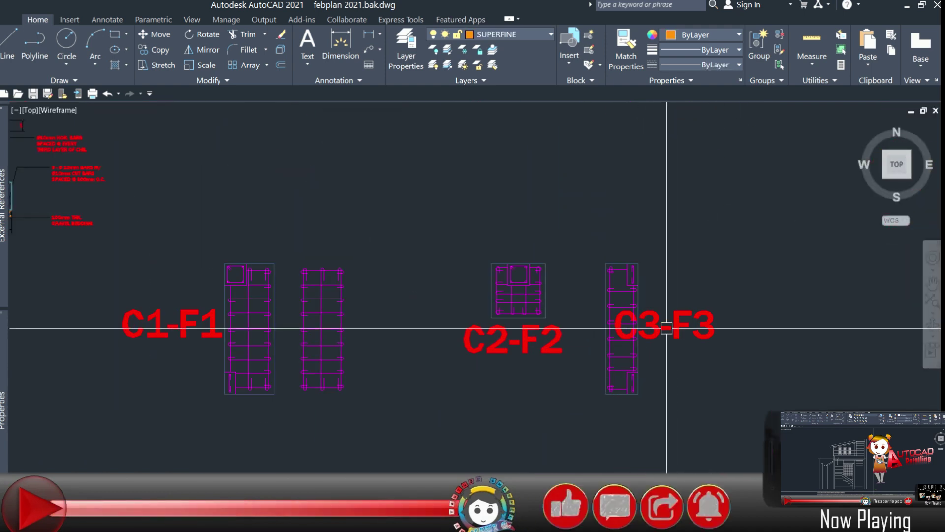
Delete the spare bar grid beside C1-F1 and move the C2-F2 and C3-F3 details closer to C1-F1.
middle_drag(717, 394, 801, 373)
drag(445, 389, 372, 229)
key(Delete)
click(854, 412)
click(545, 209)
text(m)
click(681, 437)
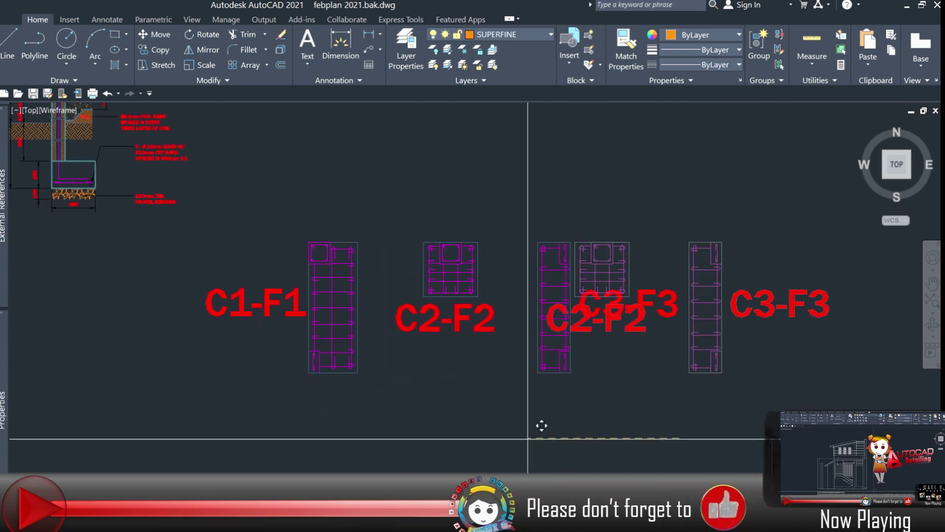
click(523, 436)
Move the C1-F1 label to sit centred below its footing detail.
scroll(261, 383, down, 4)
click(258, 351)
text(m)
click(394, 363)
scroll(350, 331, up, 3)
click(340, 298)
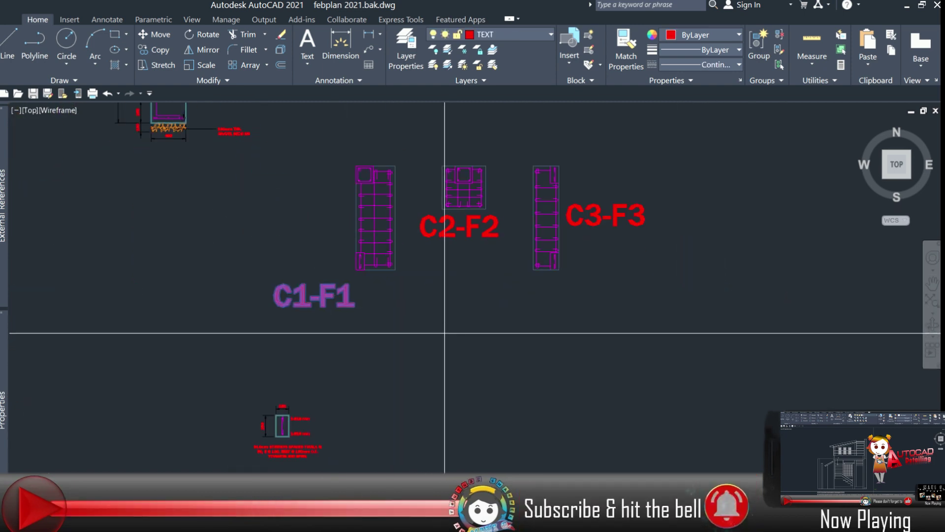
click(443, 332)
click(494, 370)
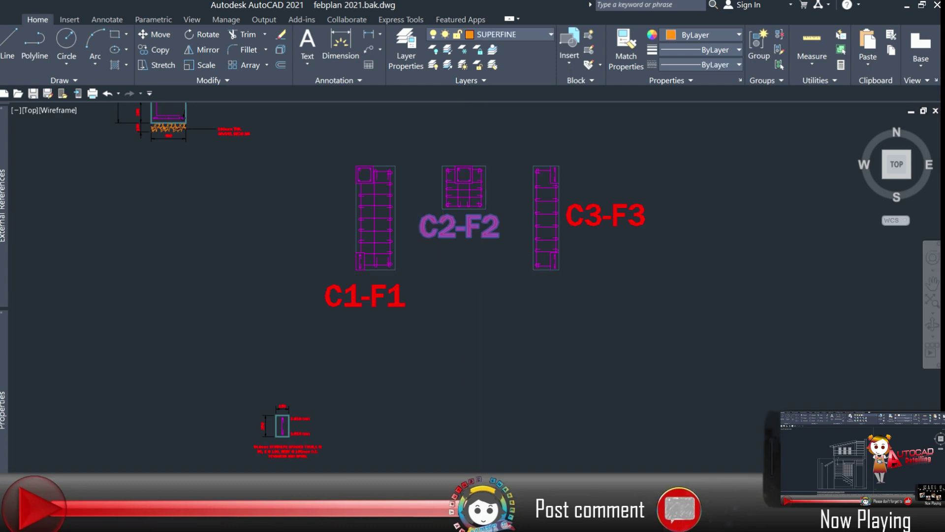
Move the C2-F2 and C3-F3 labels down in line with the C1-F1 label.
click(481, 294)
click(480, 362)
click(605, 215)
click(577, 305)
text(m)
click(593, 339)
click(534, 340)
scroll(498, 323, up, 5)
click(532, 276)
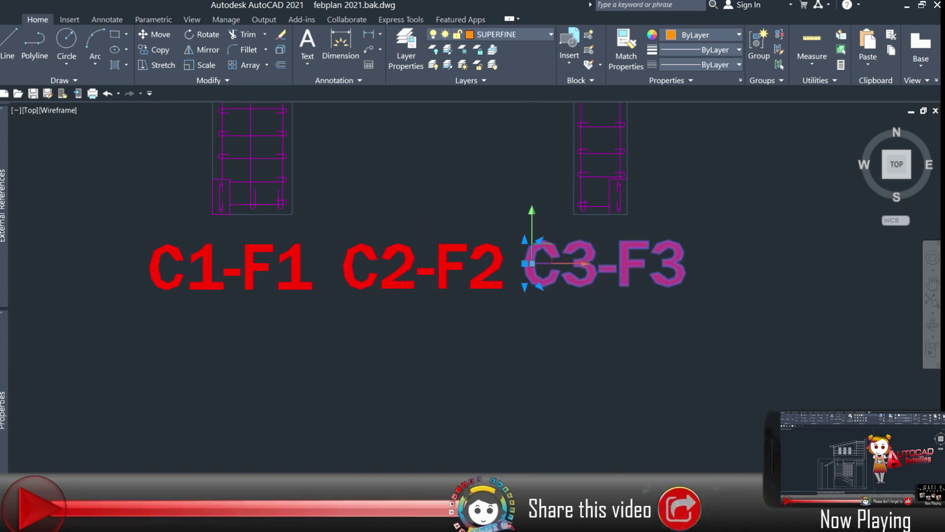
Move the C2-F2 and C3-F3 details with their labels to the right to spread the three footings apart.
scroll(582, 322, down, 4)
click(514, 334)
click(472, 140)
click(622, 334)
click(581, 140)
text(m)
click(560, 363)
click(572, 362)
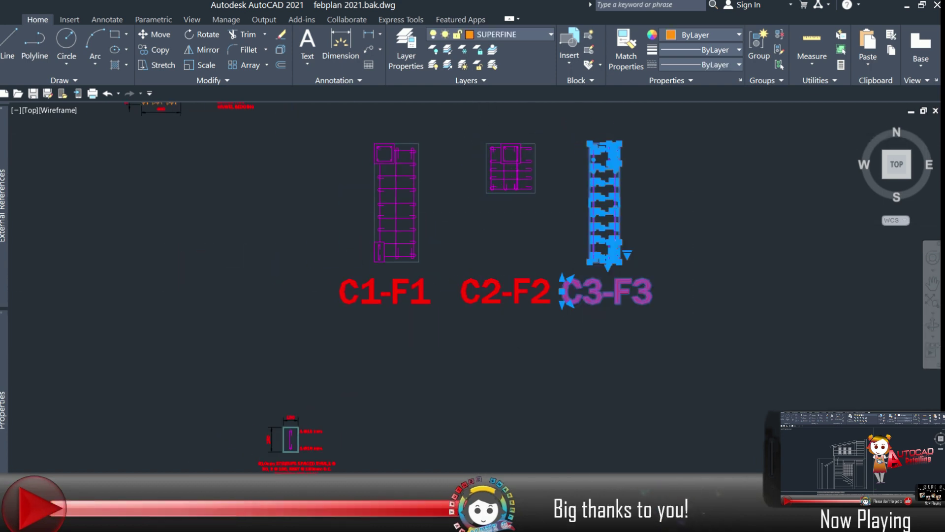
click(625, 363)
Move the row of footing labels further down to leave space below the three details.
scroll(522, 349, down, 5)
text(m)
click(579, 365)
click(578, 377)
scroll(460, 310, up, 4)
middle_drag(439, 321, 495, 376)
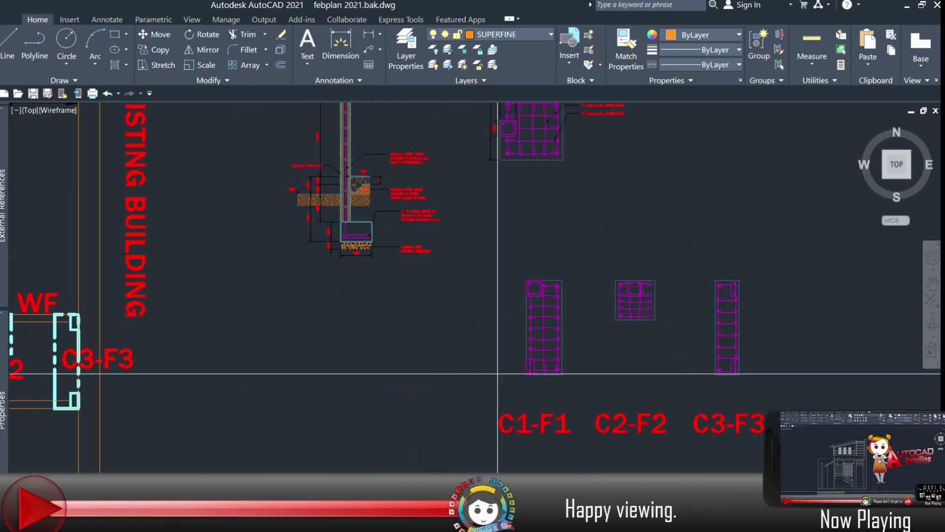
Dimension the height and width of the C1-F1 footing detail with linear dimensions.
text(dli)
scroll(518, 381, up, 4)
click(532, 367)
click(532, 175)
click(505, 175)
scroll(519, 382, up, 4)
click(542, 357)
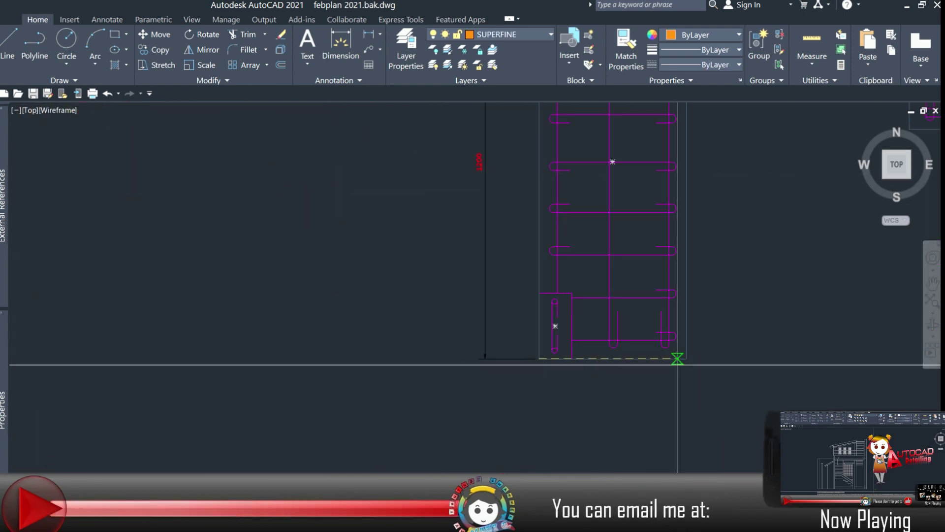
click(677, 359)
click(677, 403)
Dimension the width and height of the C2-F2 footing detail.
scroll(739, 348, down, 3)
click(544, 274)
click(646, 274)
click(647, 300)
click(544, 171)
click(544, 274)
click(519, 273)
Dimension the height and width of the C3-F3 footing detail.
middle_drag(680, 316, 560, 273)
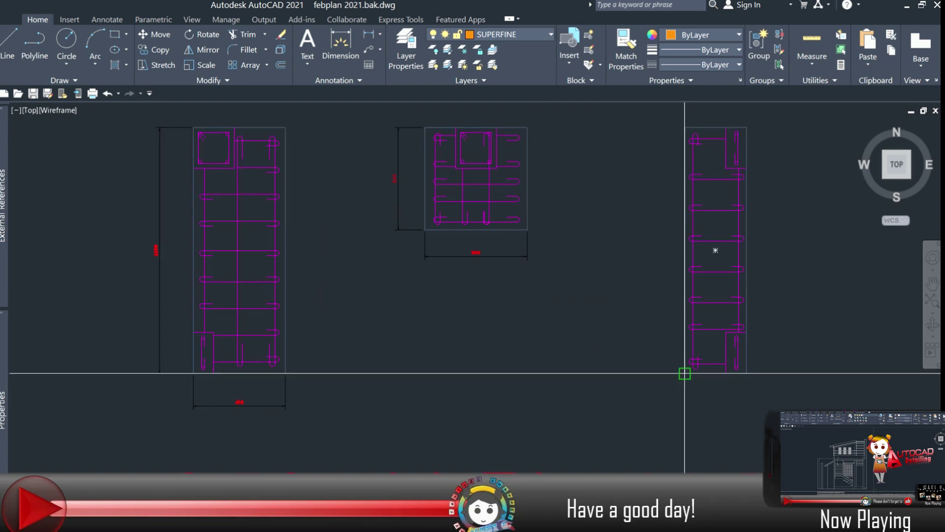
click(684, 374)
scroll(510, 364, down, 6)
scroll(447, 359, up, 3)
scroll(306, 348, down, 4)
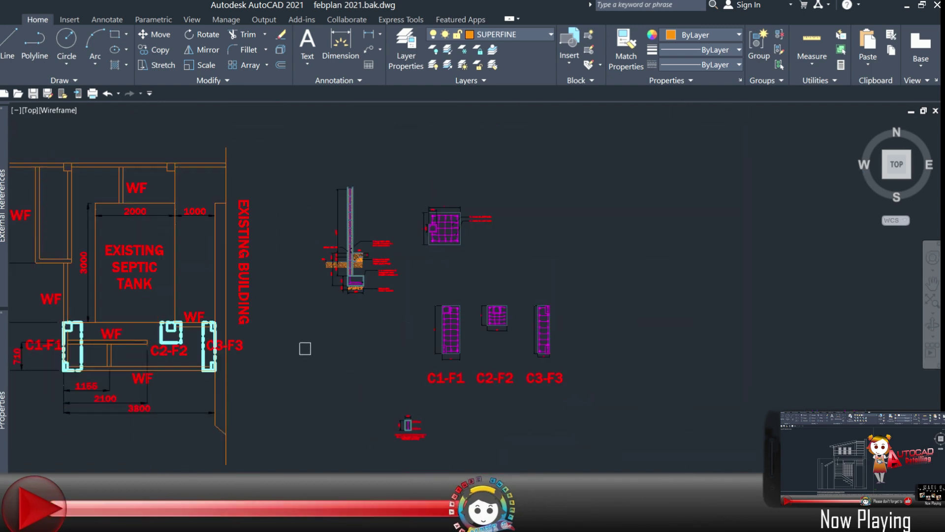
Enlarge the text and arrows of the new dimensions on the three footing details so they are readable.
scroll(426, 238, up, 4)
mouse_move(714, 354)
middle_down()
mouse_move(720, 358)
mouse_move(616, 359)
middle_up()
scroll(599, 405, up, 3)
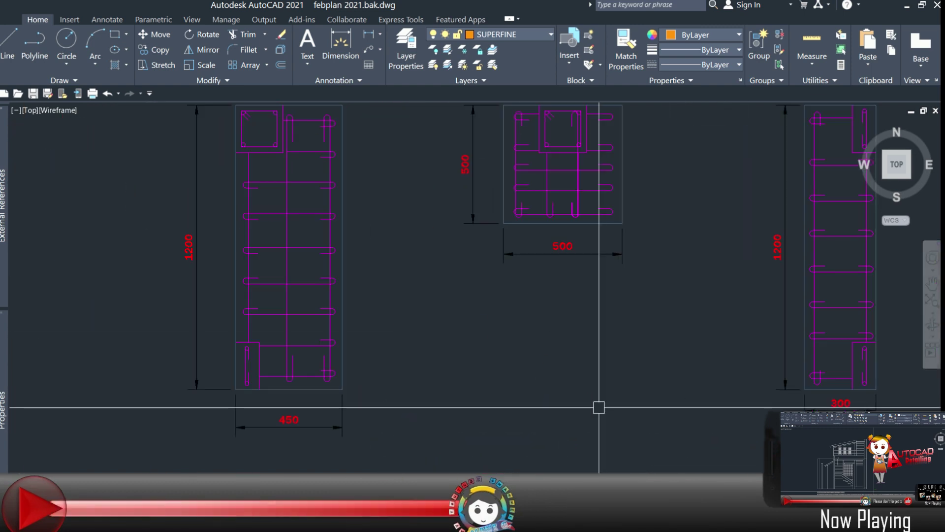
scroll(422, 397, down, 5)
scroll(286, 261, down, 2)
Copy the two main-bar leader notes from the upper square footing detail to the C2-F2 footing detail.
middle_drag(287, 262, 490, 307)
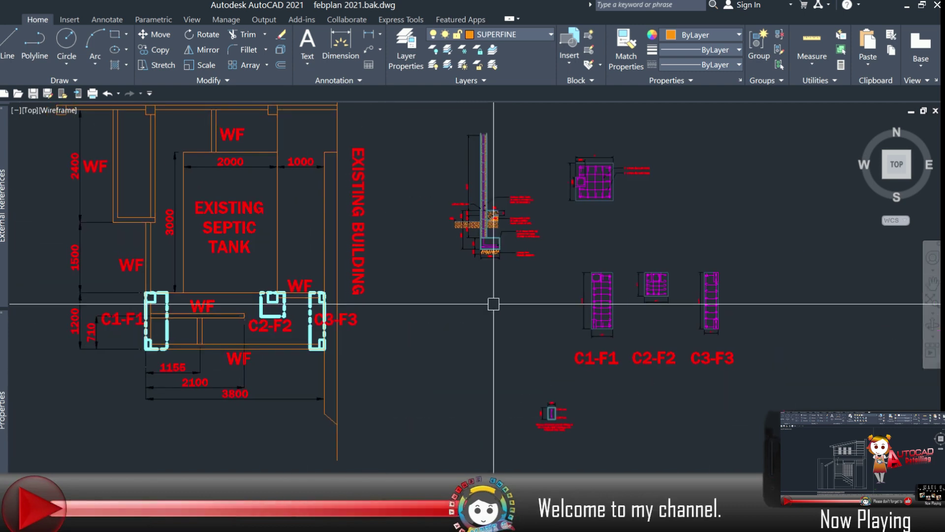
scroll(591, 222, up, 4)
click(541, 216)
click(448, 136)
text(co)
key(Return)
scroll(394, 231, up, 2)
click(395, 230)
scroll(458, 384, up, 5)
scroll(522, 232, up, 4)
scroll(646, 321, down, 5)
scroll(516, 326, up, 3)
scroll(540, 357, up, 2)
scroll(534, 268, down, 6)
scroll(598, 299, up, 5)
scroll(569, 310, down, 5)
click(697, 461)
scroll(539, 280, up, 5)
click(566, 257)
scroll(521, 283, down, 5)
click(576, 303)
scroll(498, 259, up, 4)
scroll(419, 307, up, 2)
Move the copied leader notes straight down onto the bars of the C2-F2 footing.
click(613, 282)
click(551, 169)
key(m)
key(space)
click(565, 322)
click(565, 378)
scroll(390, 376, up, 6)
click(328, 359)
key(Escape)
scroll(328, 359, down, 5)
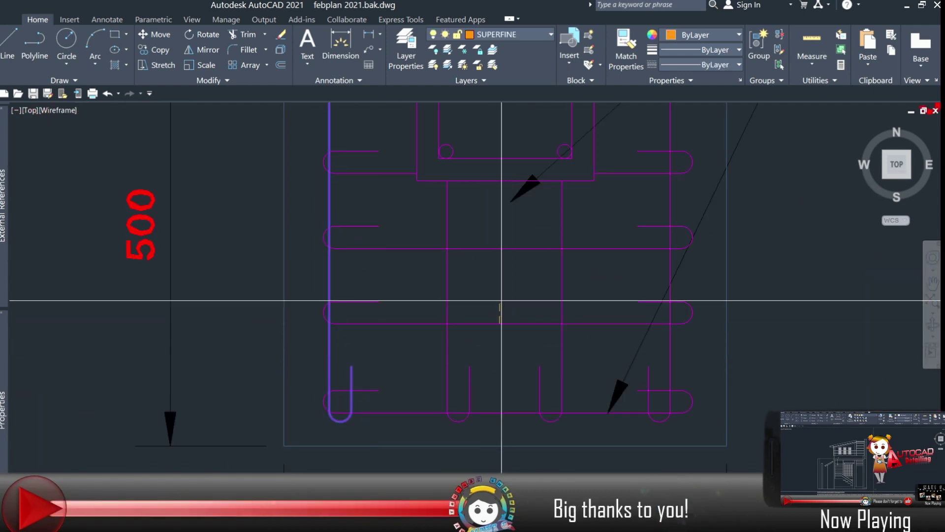
scroll(554, 288, down, 3)
scroll(554, 288, up, 3)
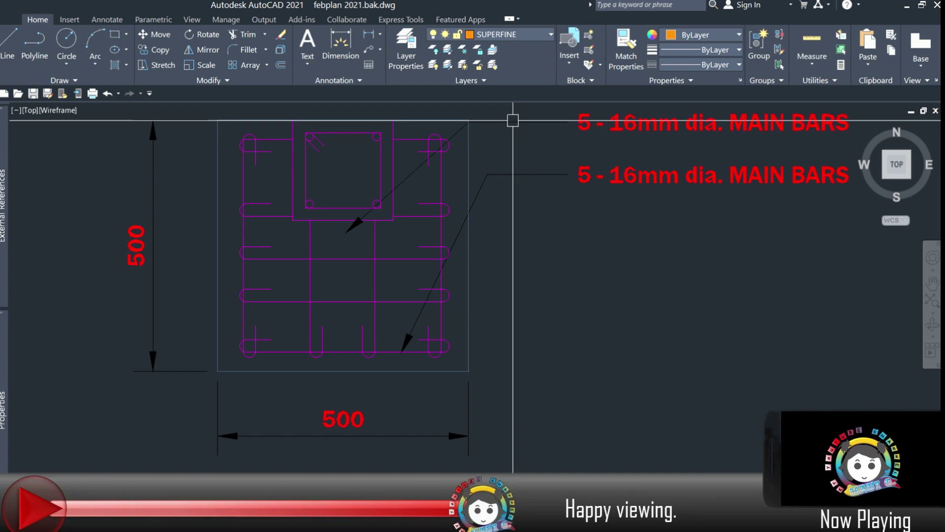
Shift the C2-F2 leader notes slightly down and reposition the upper leader's arrowhead onto a bar.
click(512, 122)
key(m)
key(space)
click(582, 275)
click(582, 295)
click(367, 235)
click(346, 253)
click(378, 262)
Change both C2-F2 bar notes to read 4 - 16mm dia. MAIN BARS.
scroll(700, 133, up, 2)
double_click(568, 199)
key(BackSpace)
text(4)
click(492, 276)
double_click(568, 229)
key(BackSpace)
text(4)
click(499, 277)
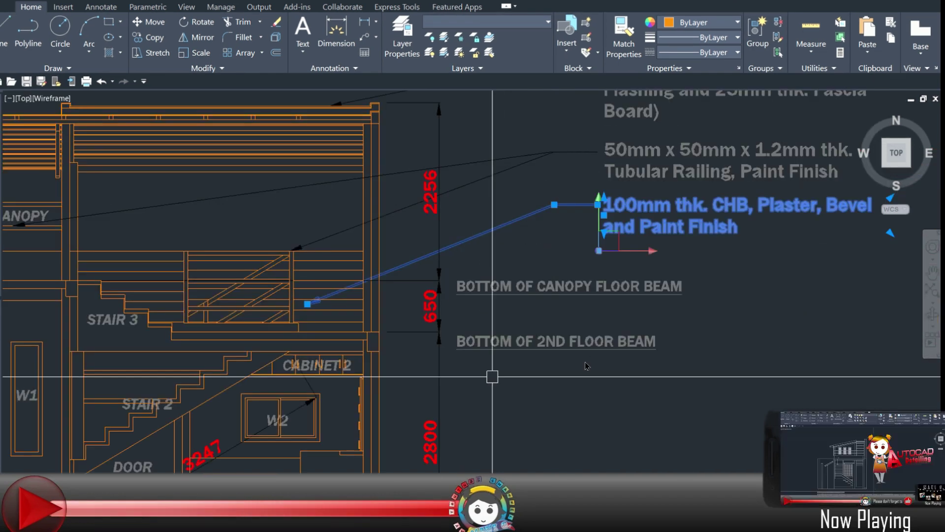
Copy the "100mm thk. CHB, Plaster, Bevel and Paint Finish" note with its leader down to the ground-floor wall.
scroll(354, 177, down, 2)
text(co)
key(space)
click(640, 267)
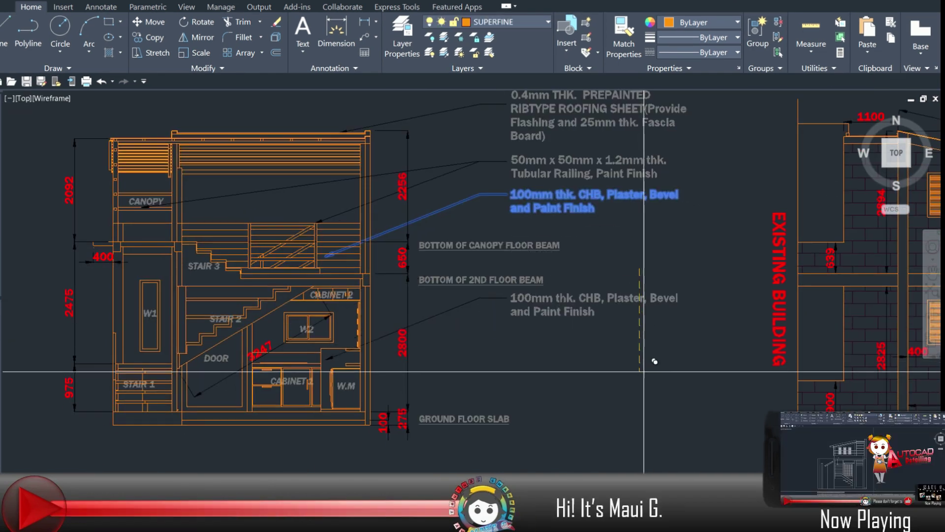
key(Escape)
Narrow the BOTTOM OF CANOPY FLOOR BEAM and BOTTOM OF 2ND FLOOR BEAM labels so each wraps onto two lines.
scroll(440, 274, up, 2)
double_click(424, 232)
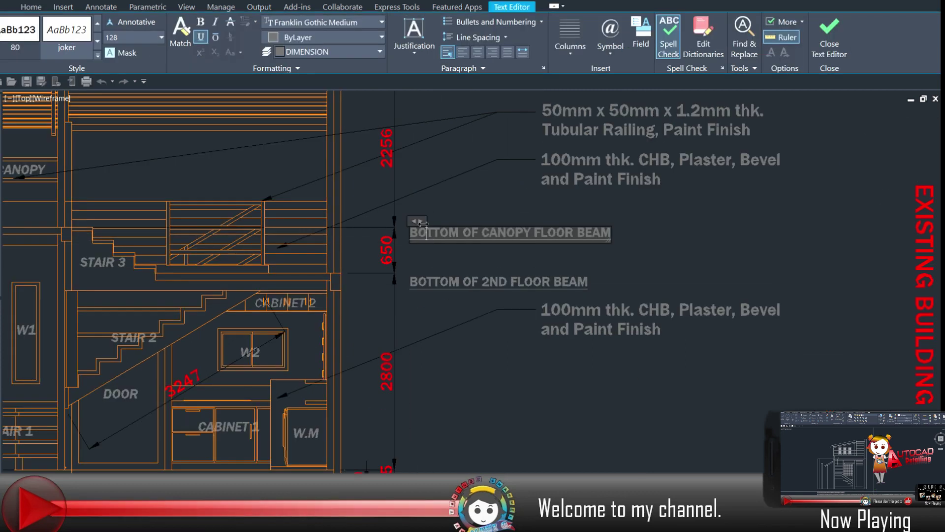
drag(423, 224, 557, 220)
click(625, 226)
double_click(448, 281)
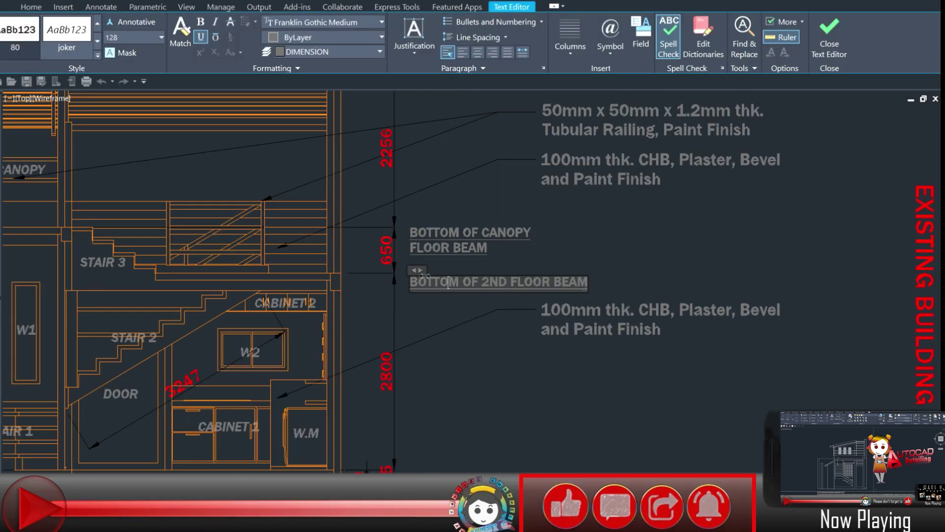
drag(425, 275, 546, 269)
click(475, 258)
scroll(369, 419, down, 1)
middle_drag(458, 376, 470, 354)
click(554, 314)
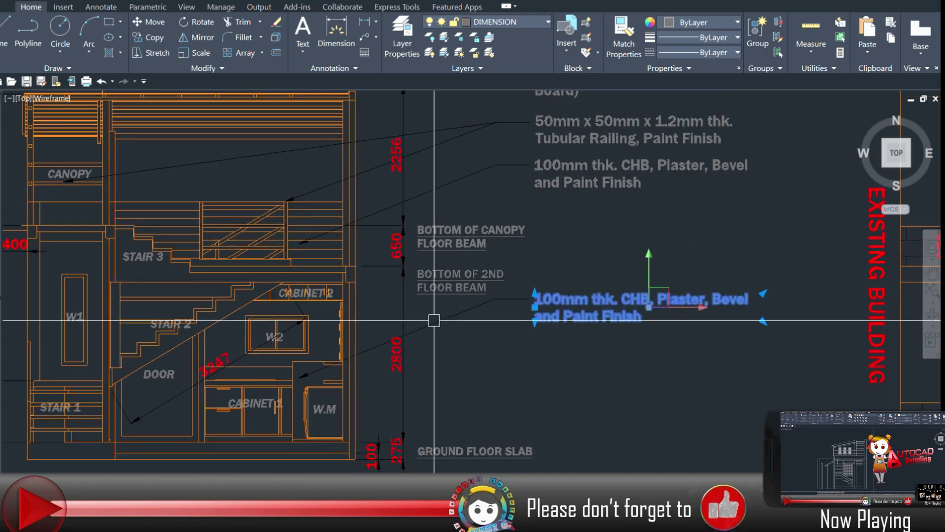
key(Escape)
Dimension the height of the low wall beside the washing machine from the ground floor line, aligned with the 100 dimension.
scroll(429, 384, up, 3)
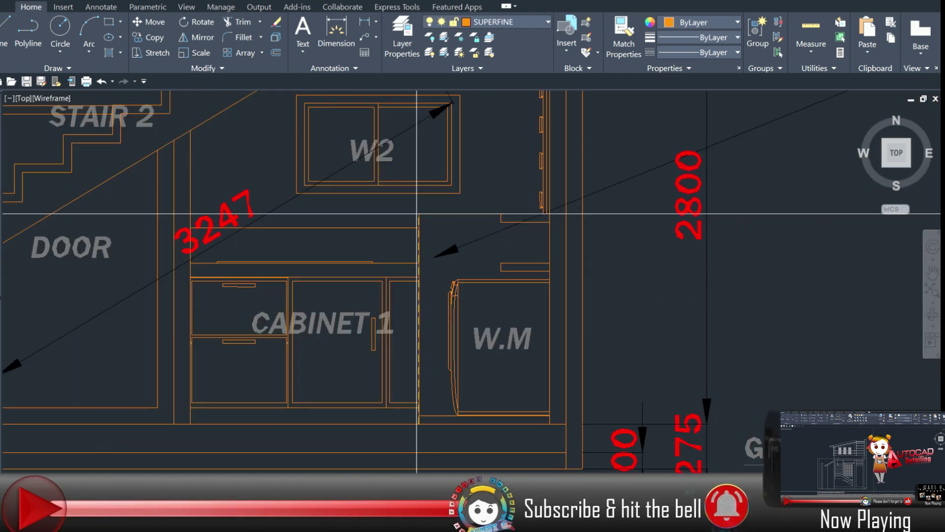
click(417, 214)
scroll(335, 310, down, 2)
scroll(463, 382, up, 5)
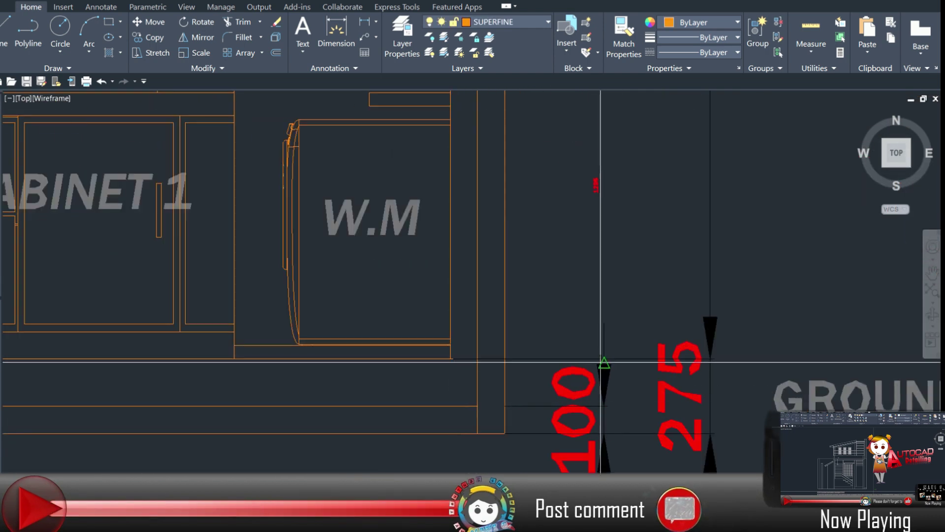
scroll(511, 356, down, 8)
scroll(413, 389, down, 5)
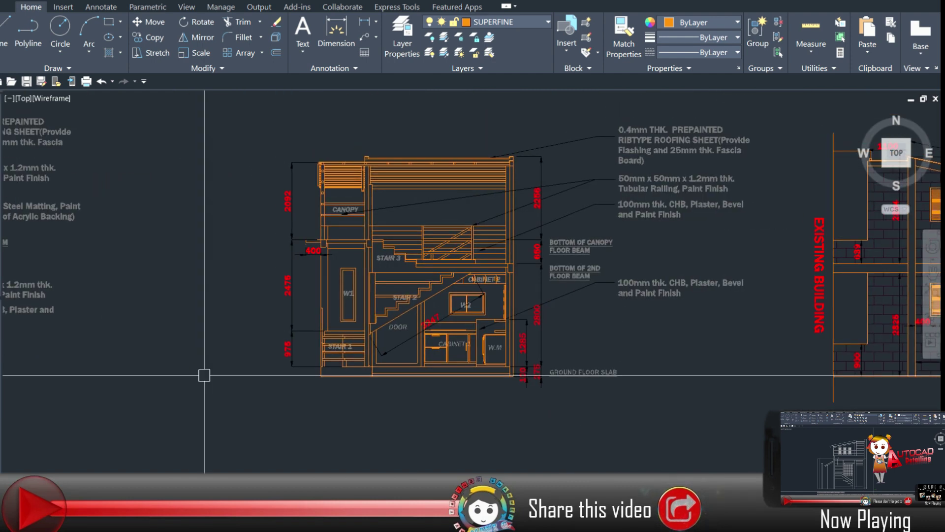
Draw a vertical section cut line through the building beside the W.M space, with a right-pointing arrow above the roof.
scroll(476, 413, up, 5)
middle_drag(476, 412, 411, 454)
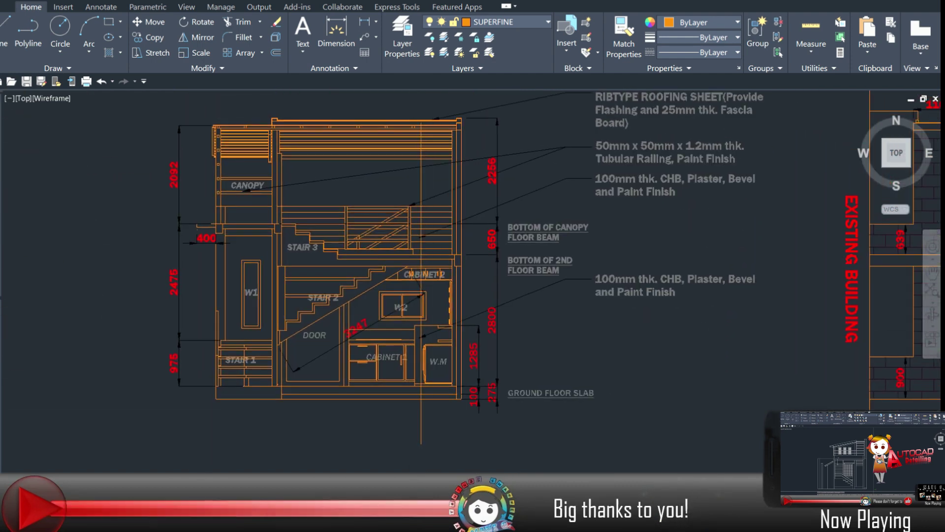
middle_drag(454, 130, 469, 188)
scroll(470, 117, up, 5)
click(465, 132)
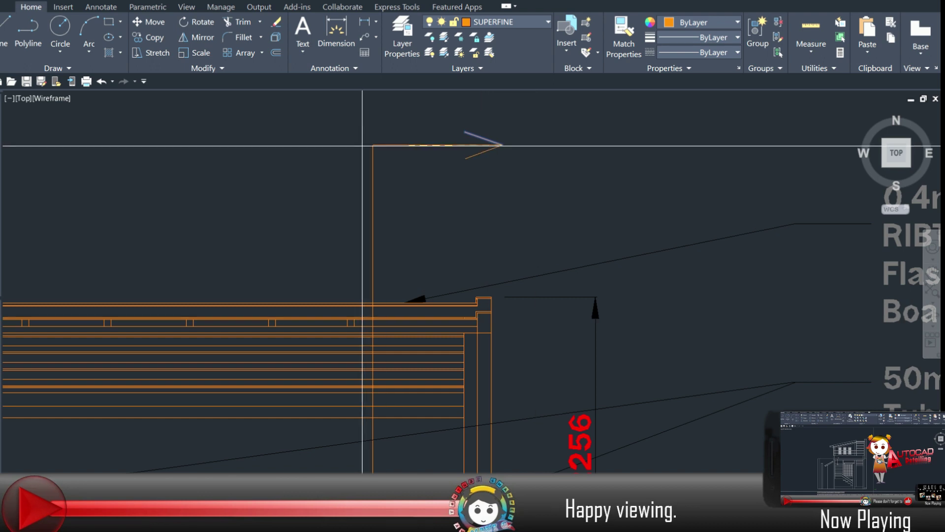
key(Escape)
scroll(379, 144, down, 8)
scroll(446, 353, up, 7)
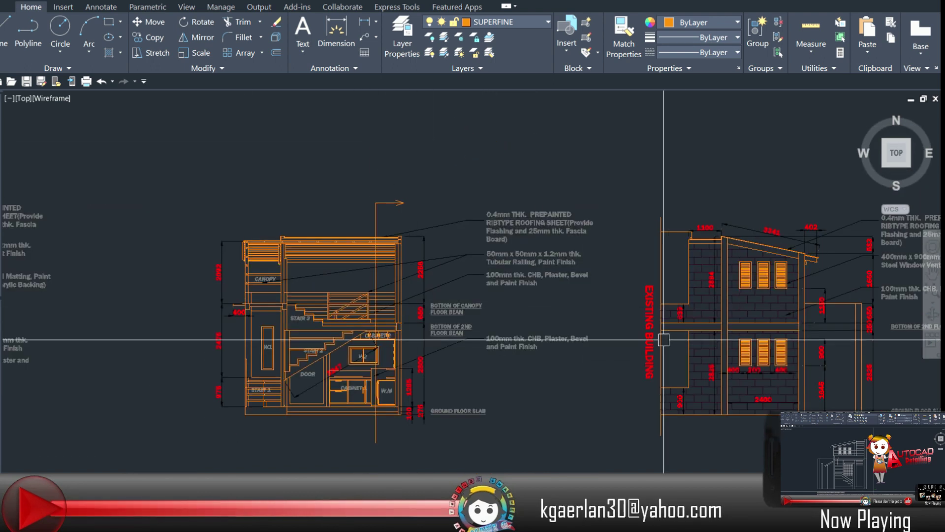
Set the text near the section arrow to B-B and rotate it to read horizontally.
double_click(492, 215)
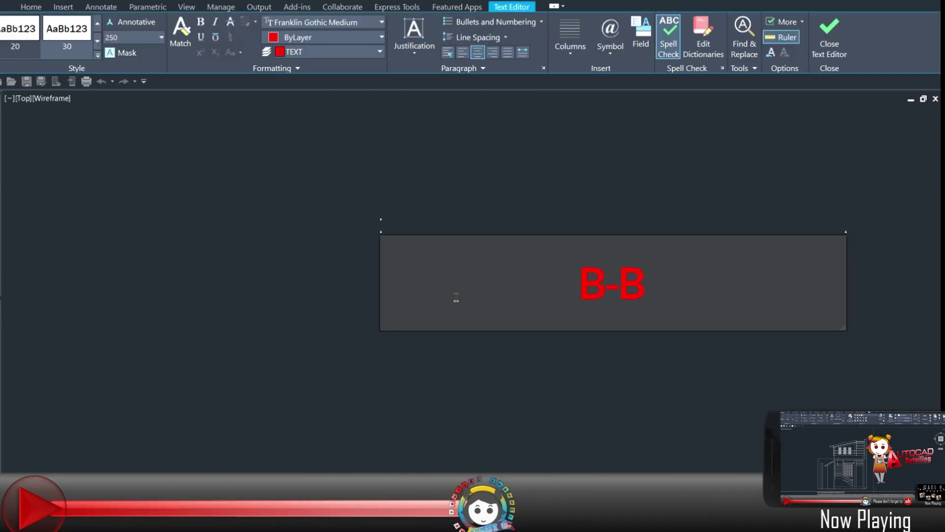
click(438, 375)
scroll(437, 376, down, 6)
scroll(437, 375, up, 6)
click(435, 366)
text(ro)
key(Return)
click(507, 355)
key(Escape)
scroll(605, 368, down, 4)
scroll(601, 398, up, 5)
Move the B-B text beside the section arrow and draw a circle around it.
click(522, 328)
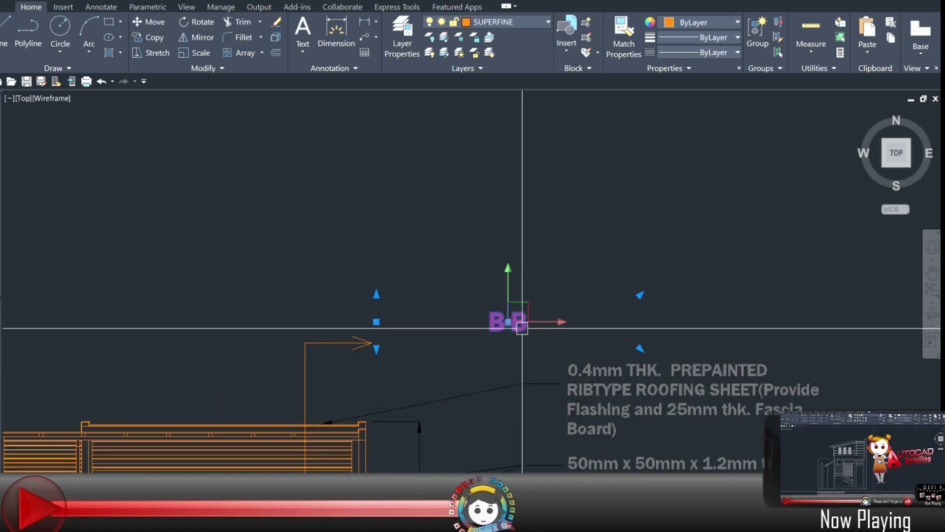
click(330, 220)
scroll(323, 299, up, 4)
key(c)
key(Return)
click(333, 285)
scroll(340, 336, down, 8)
Adjust the circled B-B label so it sits centred above the section arrow.
click(279, 340)
click(279, 339)
click(267, 328)
click(336, 327)
scroll(364, 358, up, 4)
scroll(388, 201, down, 8)
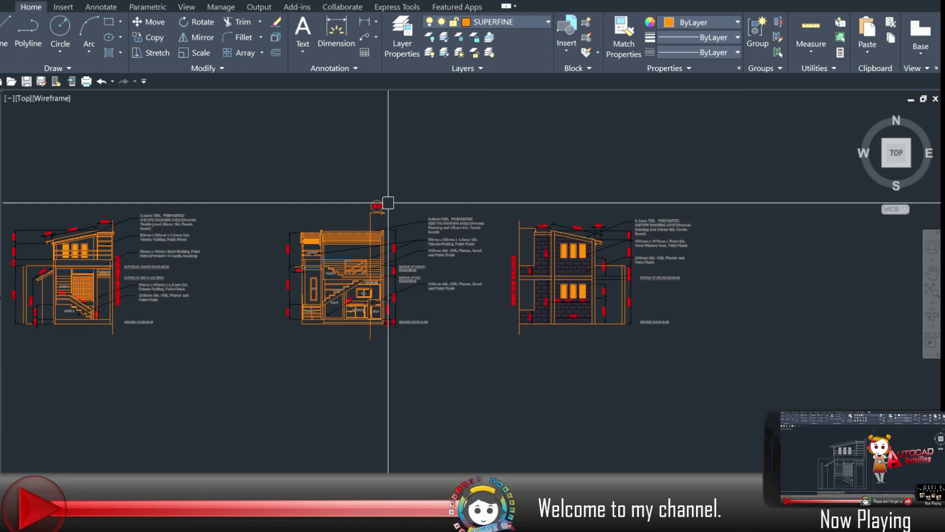
scroll(380, 207, up, 12)
click(252, 211)
click(251, 211)
click(274, 211)
key(Escape)
scroll(285, 211, down, 12)
middle_drag(339, 184, 404, 182)
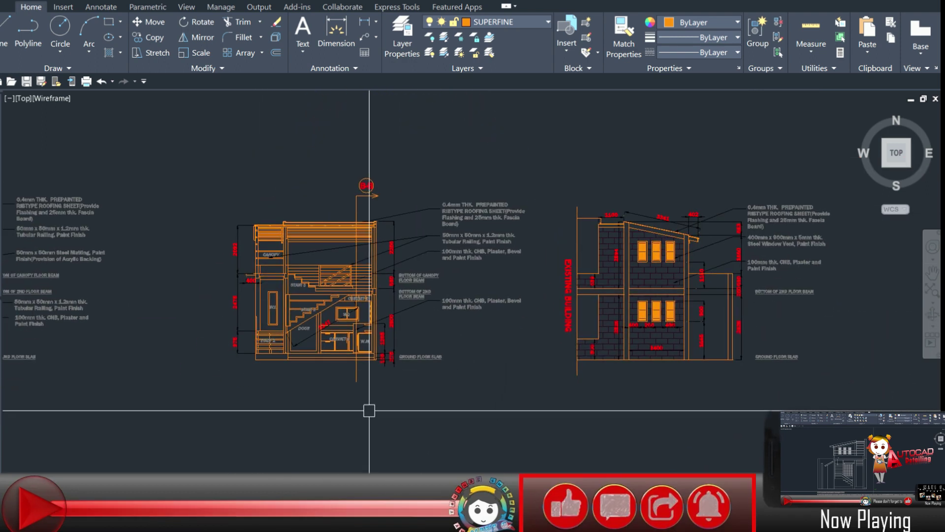
Mirror the section marker toward the stairs with its arrow facing left, and change the right marker's label to C-C.
scroll(370, 408, up, 2)
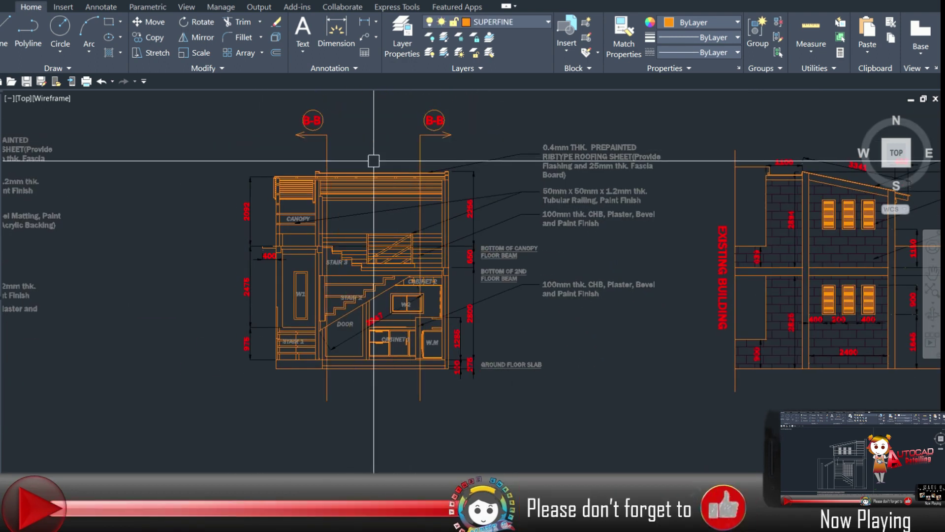
double_click(435, 120)
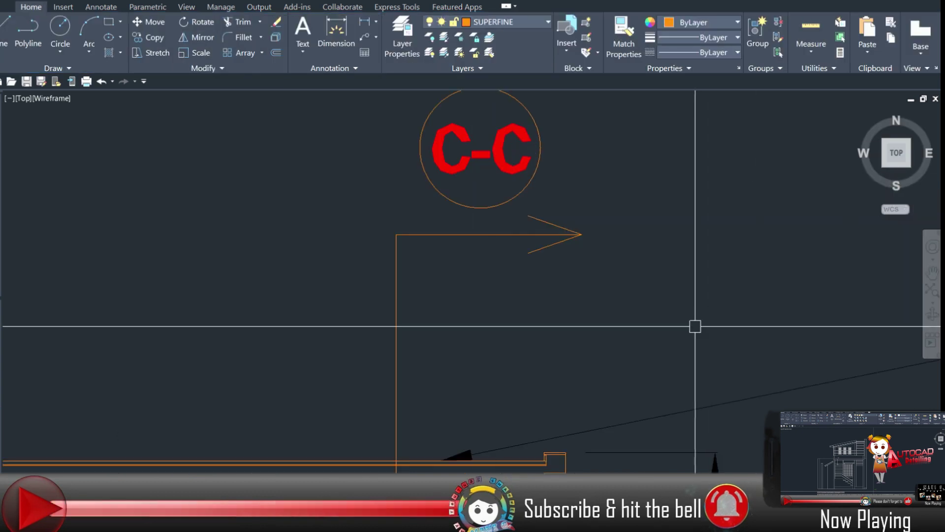
scroll(188, 344, down, 5)
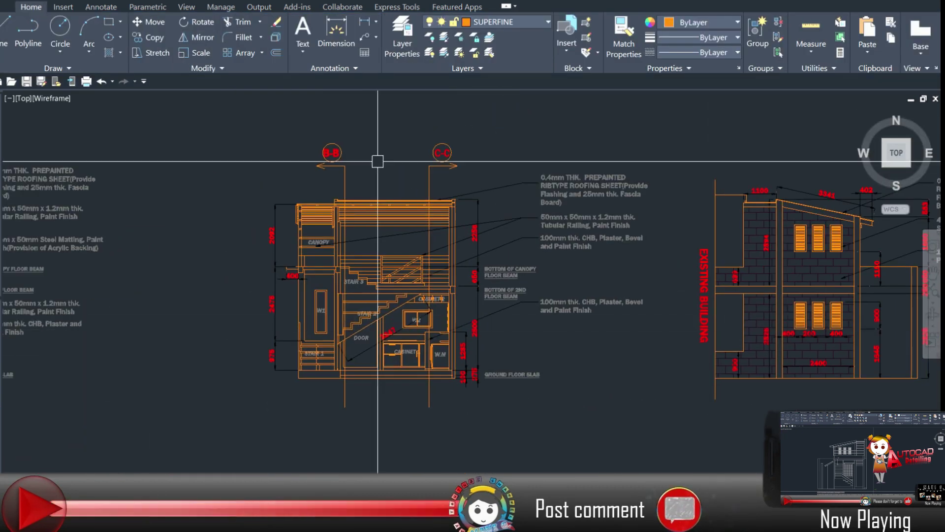
Move the B-B section marker to the right so its cut line passes through the left end of CABINET 1.
scroll(378, 161, up, 2)
scroll(205, 234, up, 6)
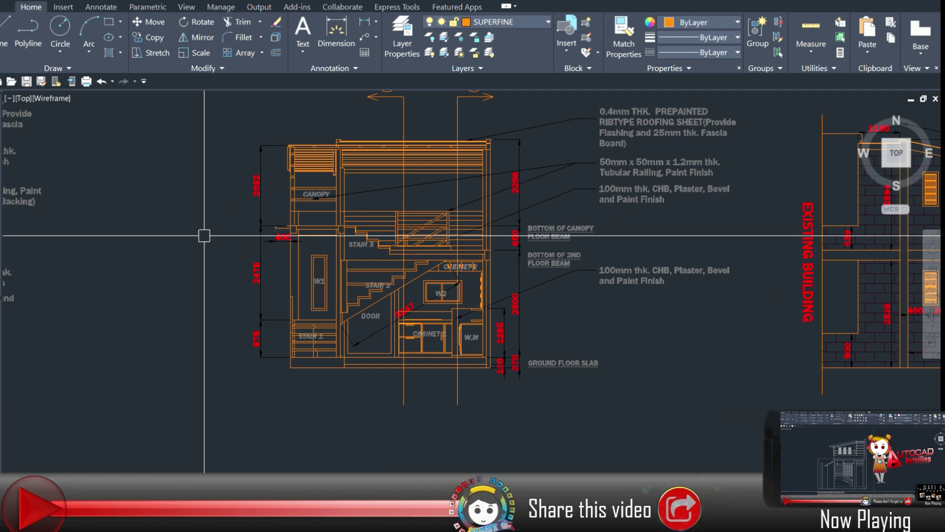
Snap the extension line origins of the slab overhang dimension below the canopy to the slab's top edge.
click(314, 193)
scroll(315, 231, up, 2)
middle_drag(315, 231, 215, 341)
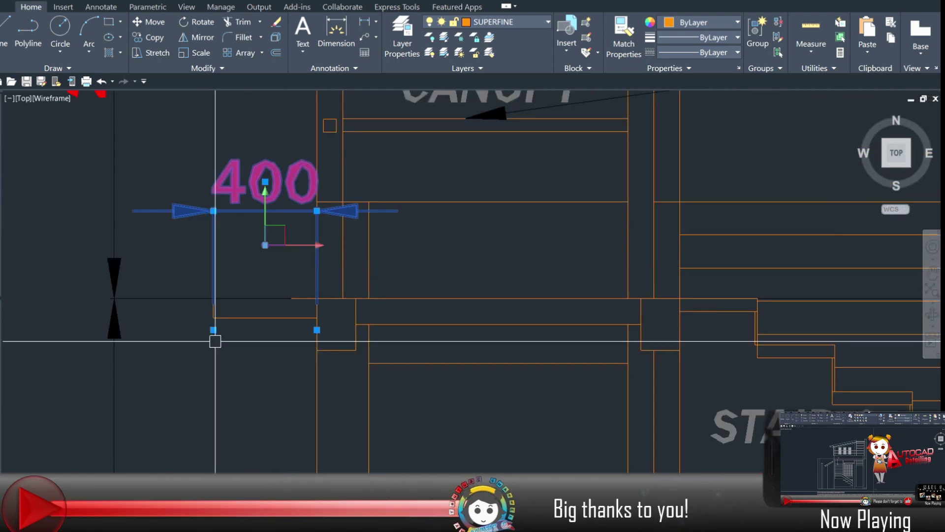
click(317, 283)
key(Escape)
Stretch the lower extension line origin of the 2092 dimension to the outer end of the projecting slab.
click(279, 298)
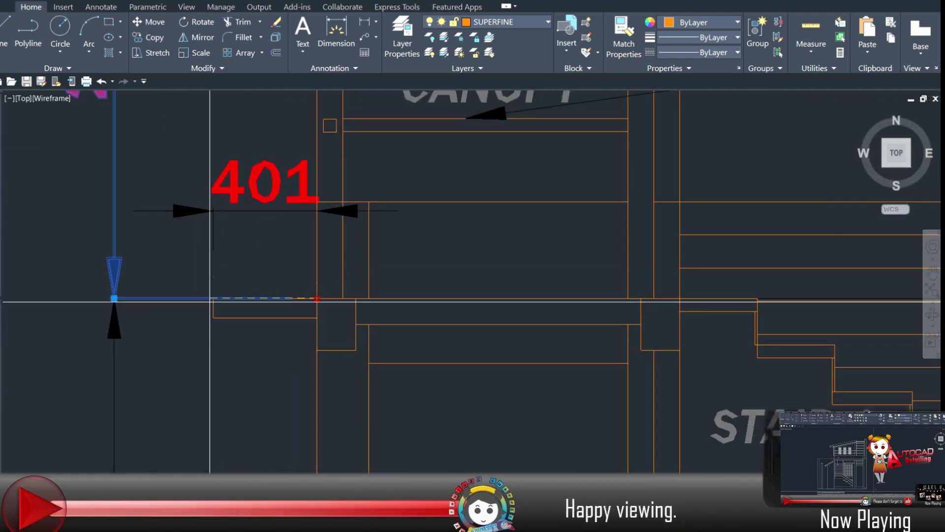
scroll(209, 300, down, 8)
scroll(177, 312, up, 2)
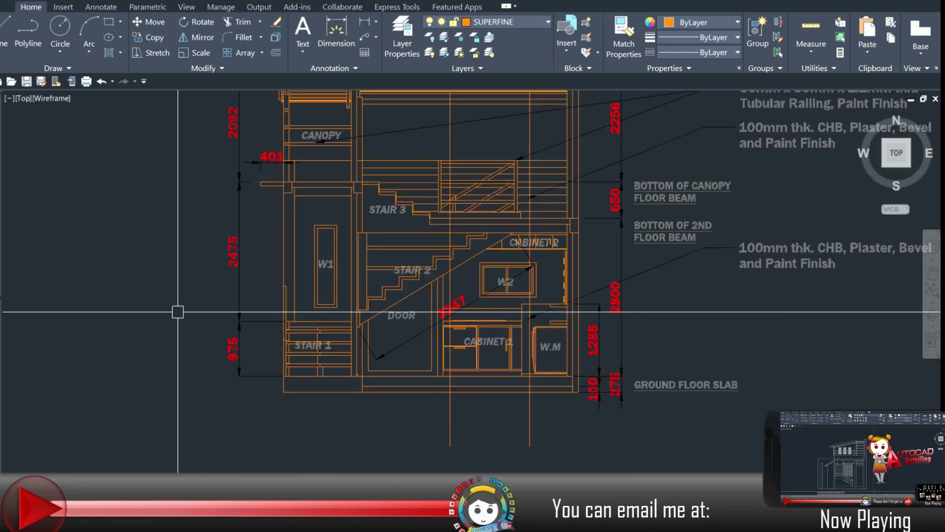
Add a second leader from the upper 100mm thk. CHB note down to the ground-floor wall beside W2.
scroll(274, 376, down, 3)
scroll(277, 350, up, 1)
scroll(277, 350, down, 1)
scroll(559, 376, up, 5)
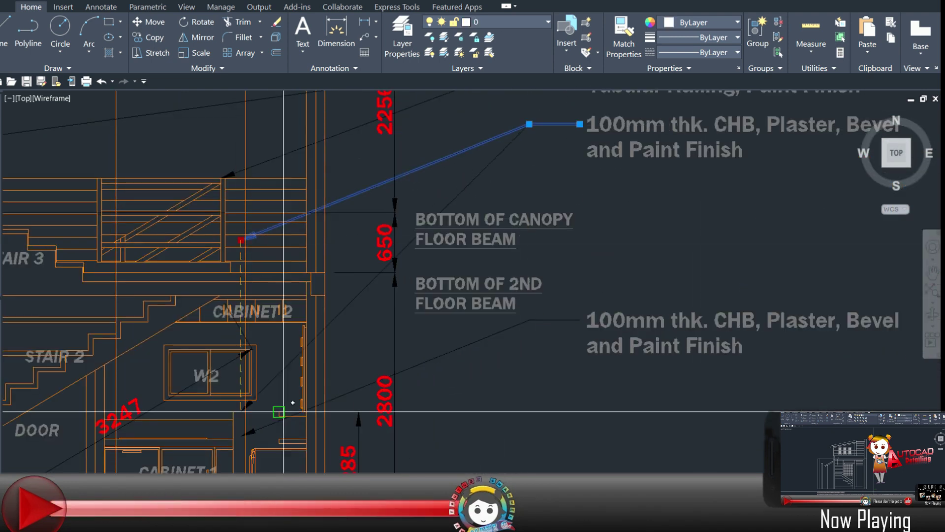
Move the arrowhead of the lower 100mm thk. CHB note's leader to the ledge above W.M.
click(458, 348)
middle_drag(246, 438, 298, 326)
scroll(359, 319, down, 2)
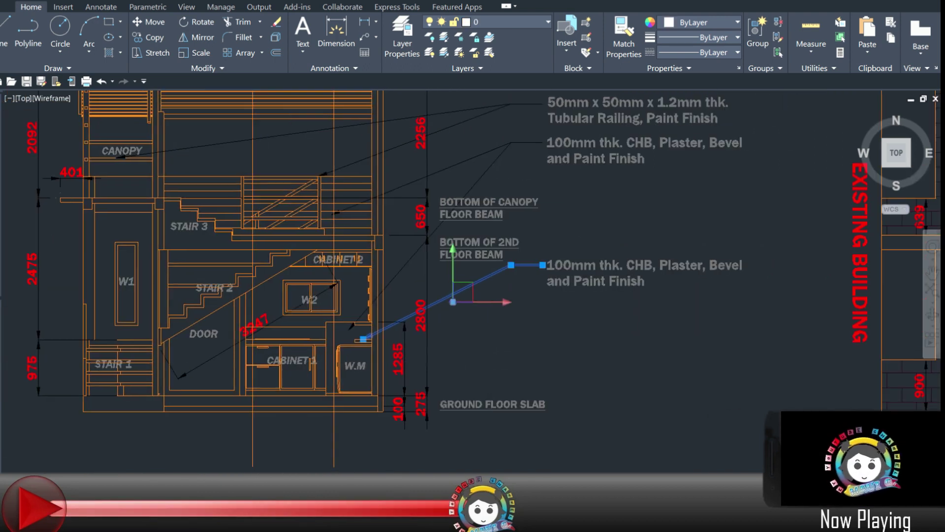
Change the lowest CHB note beside the building section to read "25mm thk. Marine Plywood Shelves, Lamiate Finish".
scroll(504, 372, up, 3)
middle_drag(336, 394, 479, 341)
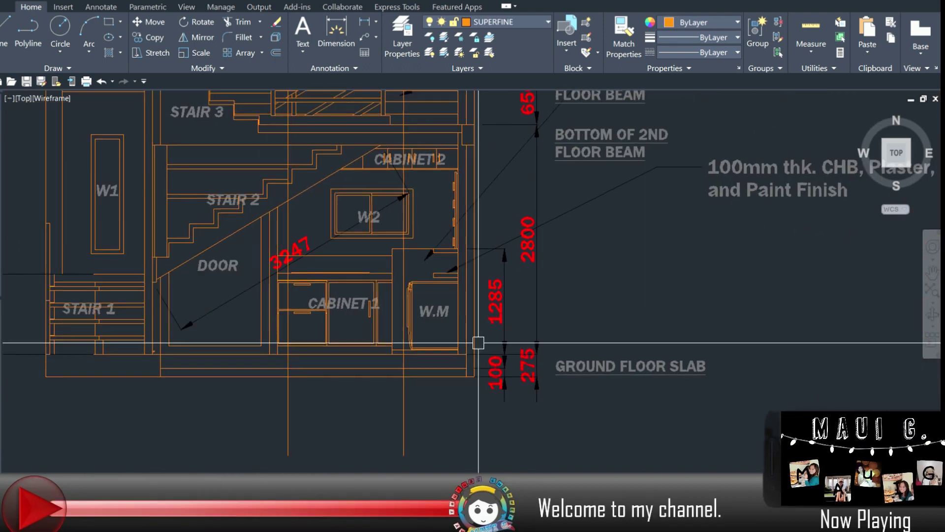
scroll(479, 342, down, 4)
middle_drag(288, 392, 239, 445)
double_click(603, 299)
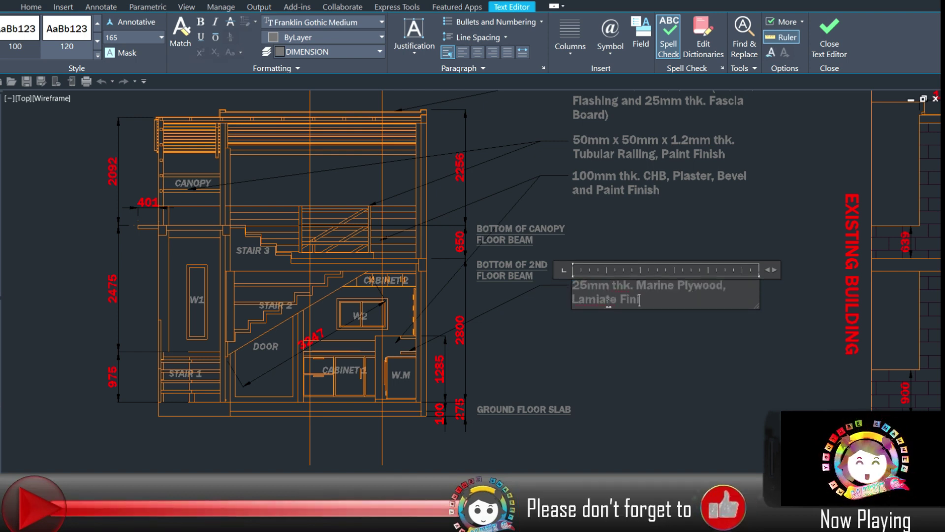
text(sh)
click(724, 287)
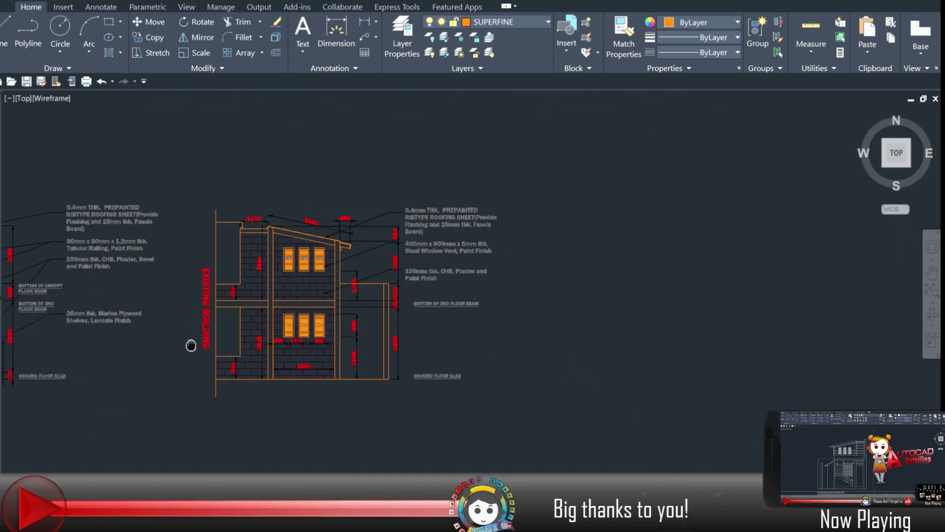
Examine the annotated sections across the drawing, checking their notes, dimensions and section markers.
scroll(162, 384, down, 1)
middle_drag(159, 389, 486, 331)
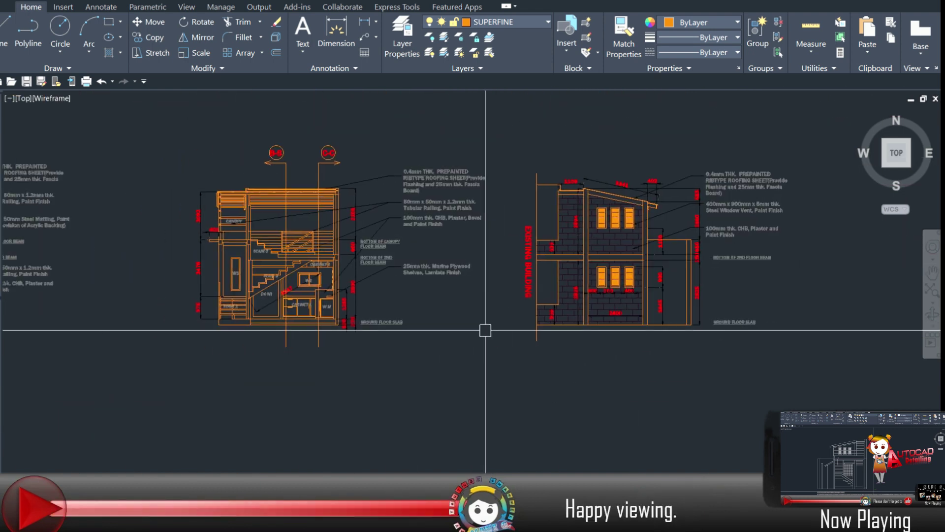
scroll(719, 308, up, 6)
scroll(171, 360, down, 2)
scroll(597, 218, down, 5)
drag(59, 284, 517, 363)
scroll(740, 323, up, 3)
scroll(740, 323, down, 4)
middle_drag(591, 360, 631, 386)
scroll(375, 394, up, 6)
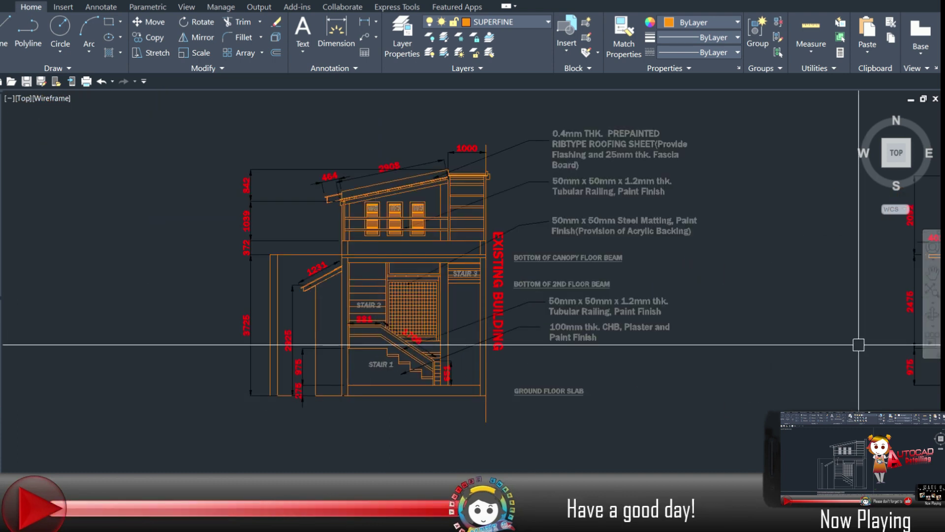
scroll(659, 365, down, 2)
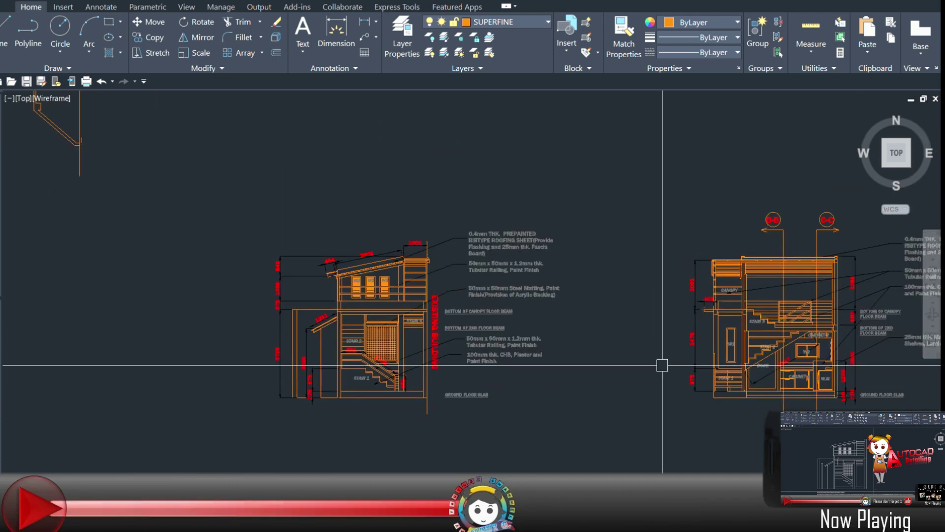
scroll(320, 364, up, 6)
scroll(563, 361, down, 5)
scroll(557, 445, up, 2)
scroll(557, 445, down, 4)
Create a circled number 1 beside the 651 dimension at the foot of stair 1.
middle_drag(671, 437, 516, 394)
scroll(516, 394, up, 3)
scroll(239, 344, up, 6)
scroll(497, 289, up, 1)
click(77, 220)
click(533, 208)
double_click(551, 203)
text(1)
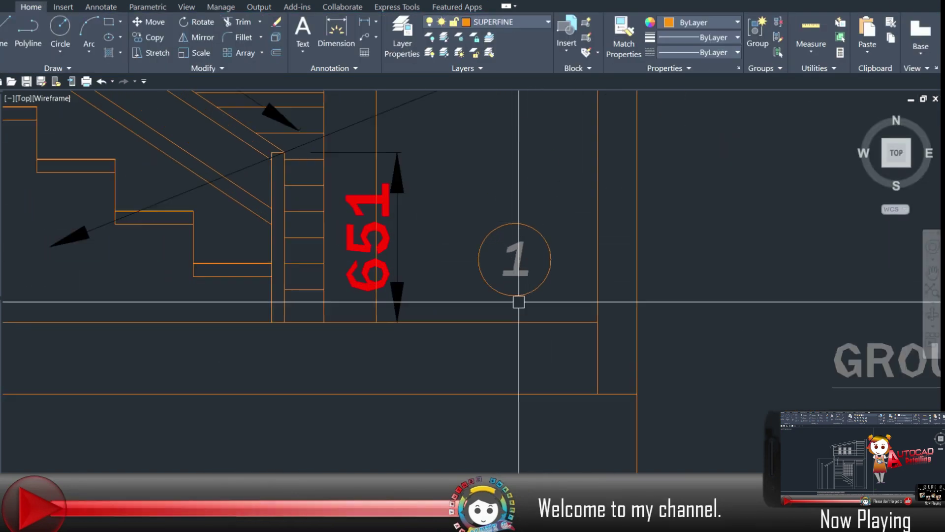
Shrink the circle around the number 1 so that it fits closely around the digit.
scroll(515, 297, up, 5)
click(514, 293)
click(513, 292)
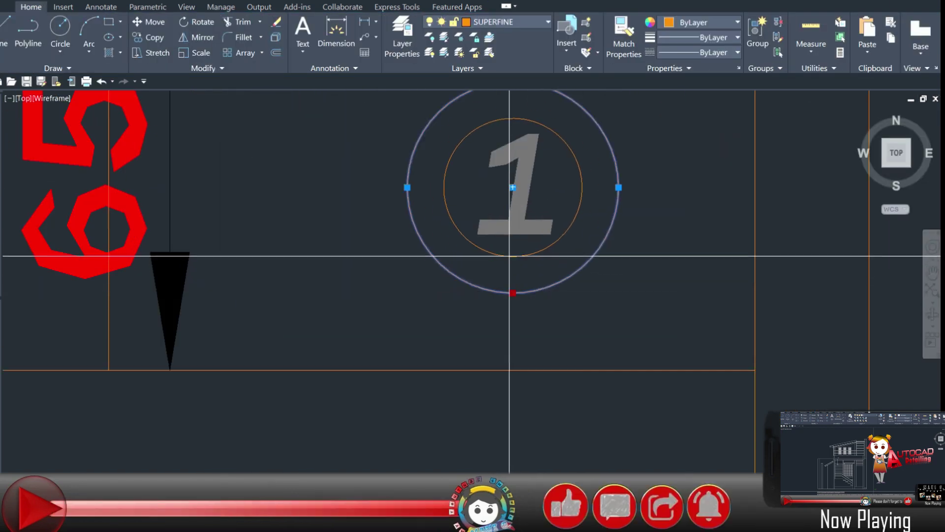
drag(538, 229, 532, 226)
key(Escape)
Centre the number 1 inside its circle.
scroll(579, 194, up, 3)
click(580, 191)
click(580, 180)
click(571, 180)
scroll(523, 343, down, 2)
click(462, 289)
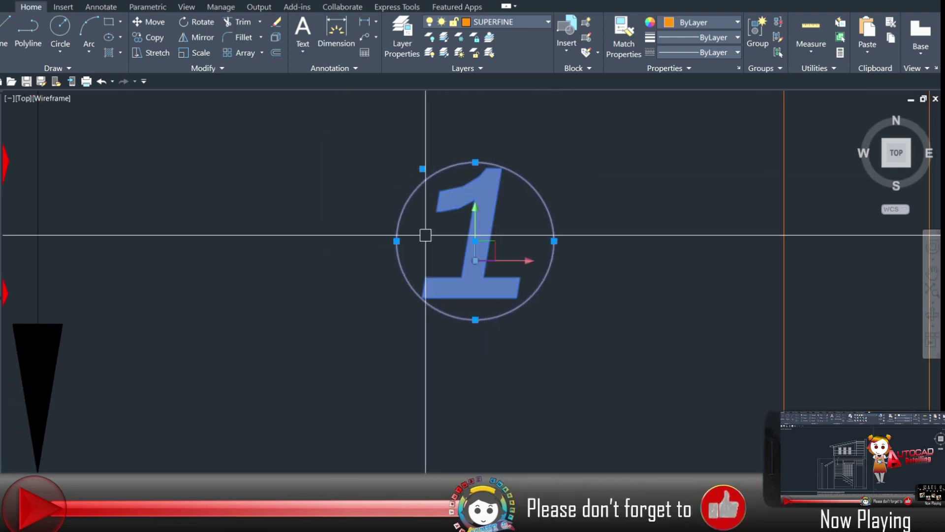
Try to copy the circled number 1 onto the lowest tread of stair 1.
scroll(362, 334, down, 5)
click(399, 339)
key(Escape)
Adjust the number 1 in its circle and select both as one tread marker.
click(719, 338)
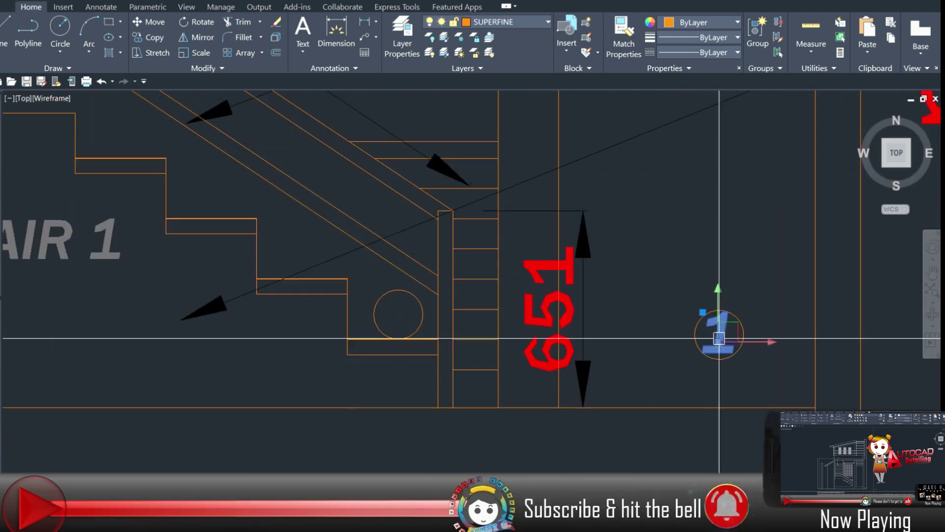
scroll(739, 352, up, 2)
click(692, 339)
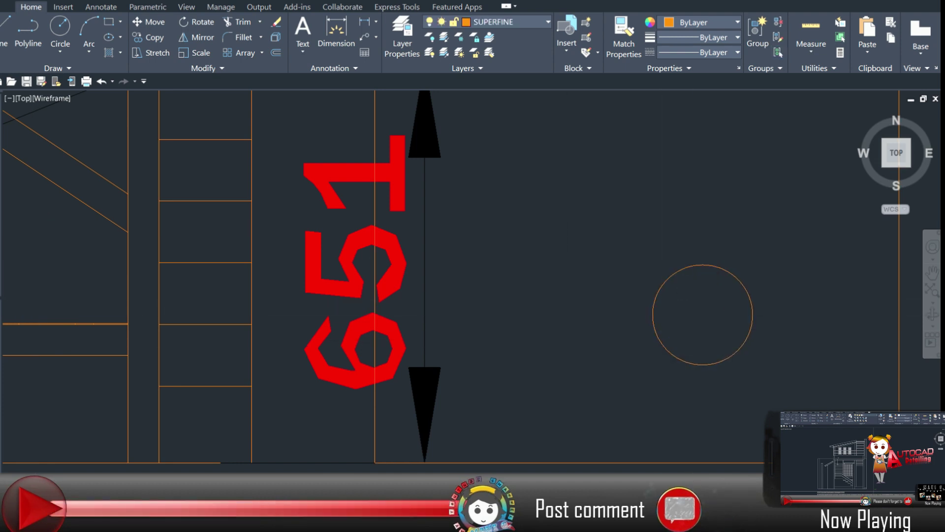
click(666, 349)
middle_drag(697, 367, 462, 355)
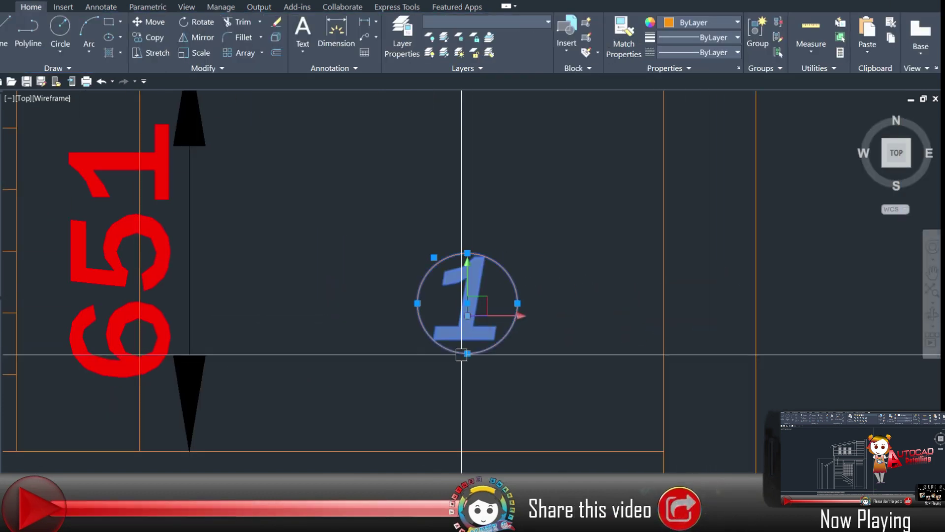
Copy the circled number 1 by its circle's lowest point onto the treads of stair 1 in the steel-matting section.
key(Escape)
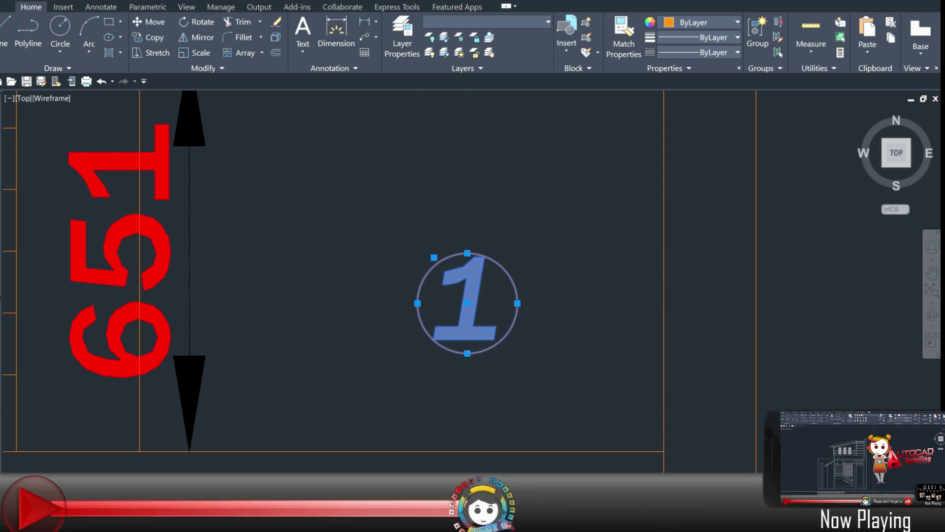
key(c)
key(o)
key(Return)
click(467, 355)
scroll(468, 355, down, 5)
scroll(447, 308, up, 2)
click(451, 307)
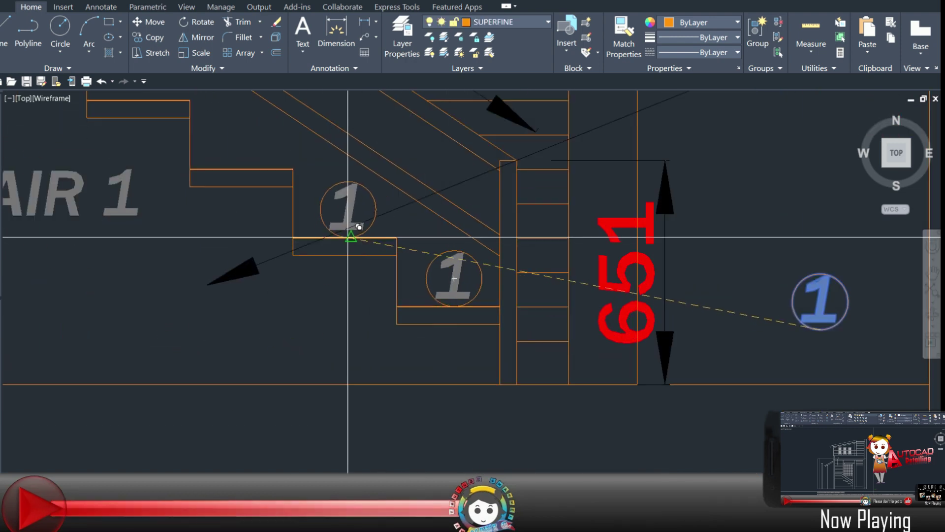
click(348, 237)
click(239, 169)
scroll(475, 351, up, 6)
click(312, 256)
Continue copying the circled number 1 onto the four treads of stair 1 in the building section with the cabinets.
scroll(311, 257, down, 6)
scroll(663, 374, down, 4)
middle_drag(715, 434, 169, 391)
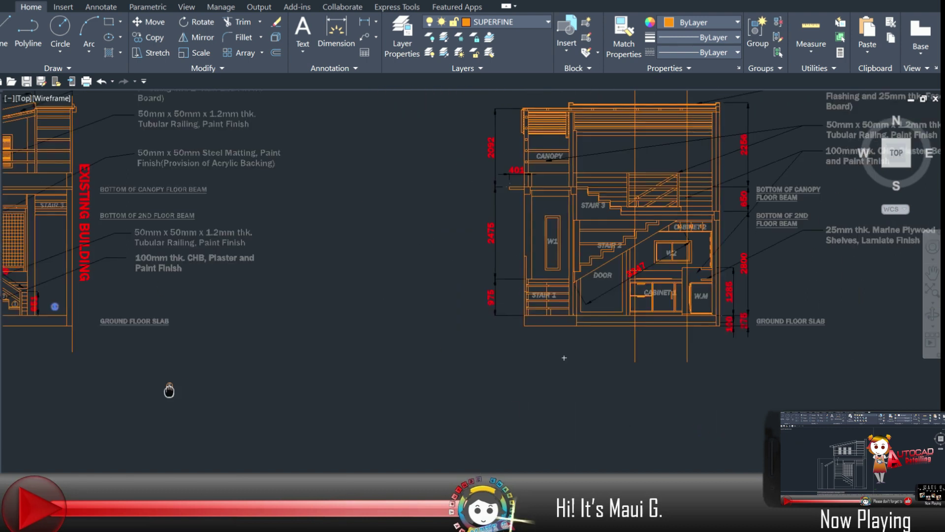
scroll(592, 314, up, 7)
scroll(588, 315, down, 7)
scroll(561, 319, up, 7)
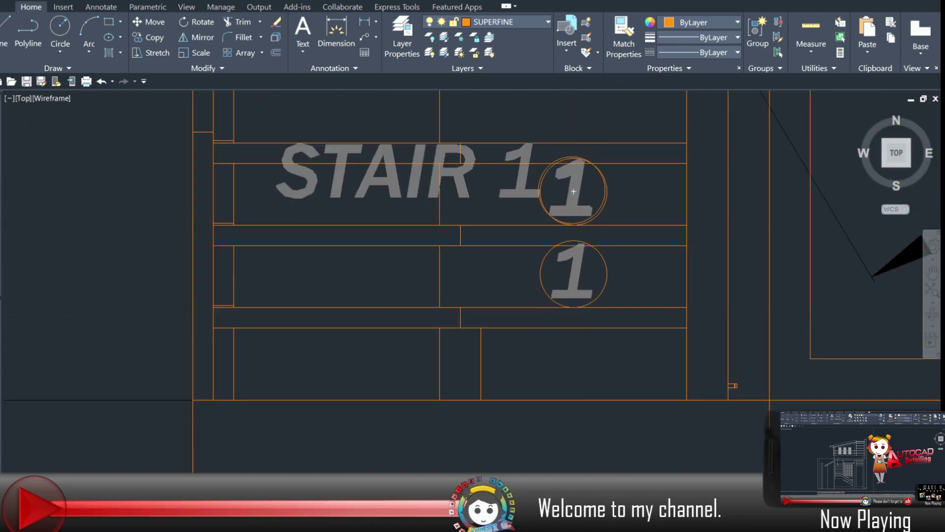
click(574, 143)
middle_drag(574, 143, 573, 273)
click(572, 191)
middle_drag(571, 191, 545, 295)
Copy the circled number 1 onto each tread of stair 2 up to its topmost step.
scroll(585, 239, down, 5)
scroll(705, 226, down, 5)
middle_drag(6, 189, 10, 298)
scroll(834, 333, up, 6)
click(425, 307)
click(577, 200)
middle_drag(576, 199, 491, 275)
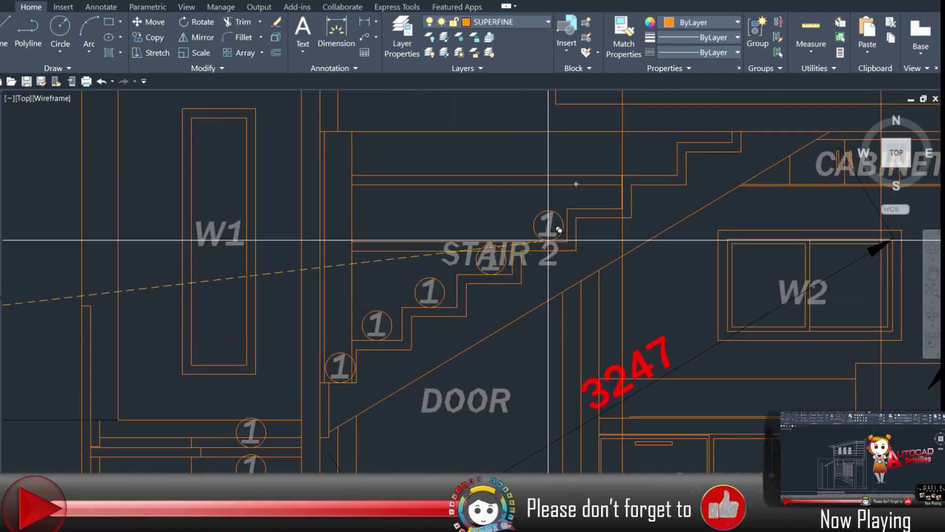
click(540, 241)
click(595, 208)
click(650, 175)
middle_drag(650, 175, 488, 273)
key(Escape)
Copy a circled number 1 from the top of stair 2 onto the four treads of stair 3.
scroll(574, 302, down, 5)
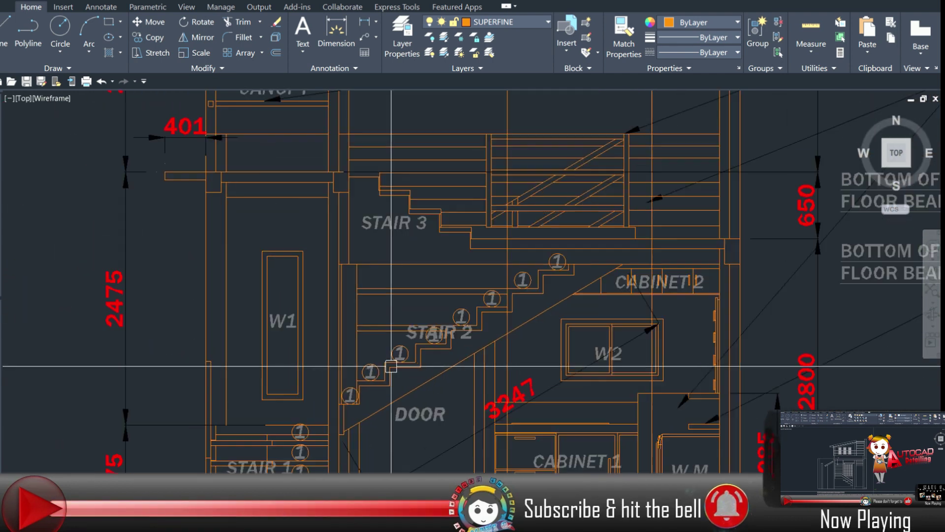
scroll(536, 270, up, 10)
drag(566, 308, 511, 283)
text(co)
click(557, 331)
scroll(557, 331, down, 4)
middle_drag(557, 332, 671, 382)
scroll(347, 200, up, 2)
click(234, 183)
click(320, 223)
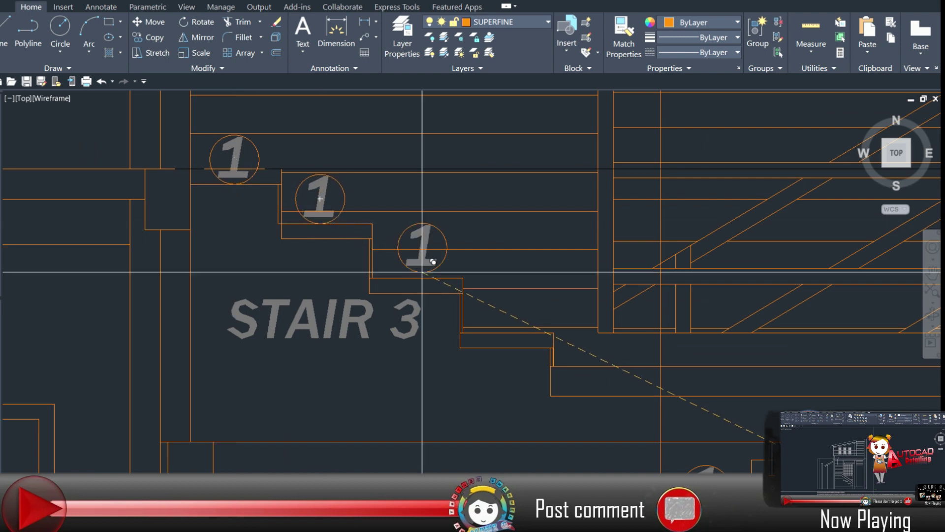
click(599, 373)
key(Escape)
Renumber the upper three markers of stair 1 as 2, 3 and 4 in ascending order.
scroll(600, 373, down, 4)
scroll(426, 392, down, 4)
scroll(350, 448, up, 6)
double_click(374, 320)
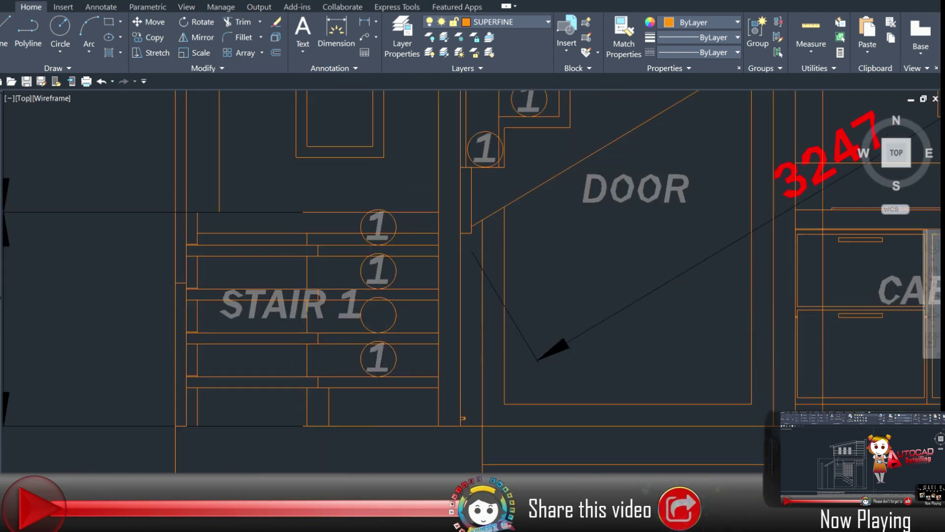
key(BackSpace)
text(2)
click(383, 271)
scroll(383, 271, up, 3)
double_click(378, 272)
text(3)
click(374, 202)
double_click(374, 203)
text(4)
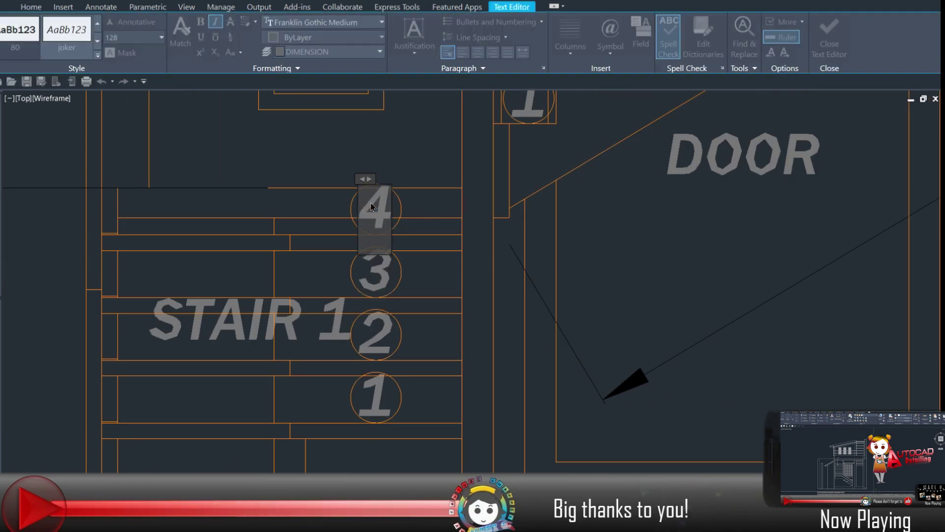
Renumber the three lowest markers of stair 2 as 5, 6 and 7.
middle_drag(521, 100, 312, 341)
double_click(313, 342)
text(5)
double_click(360, 286)
text(6)
click(439, 233)
double_click(439, 232)
text(7)
Renumber the next two ascending markers of stair 2 as 8 and 9.
click(470, 189)
click(470, 188)
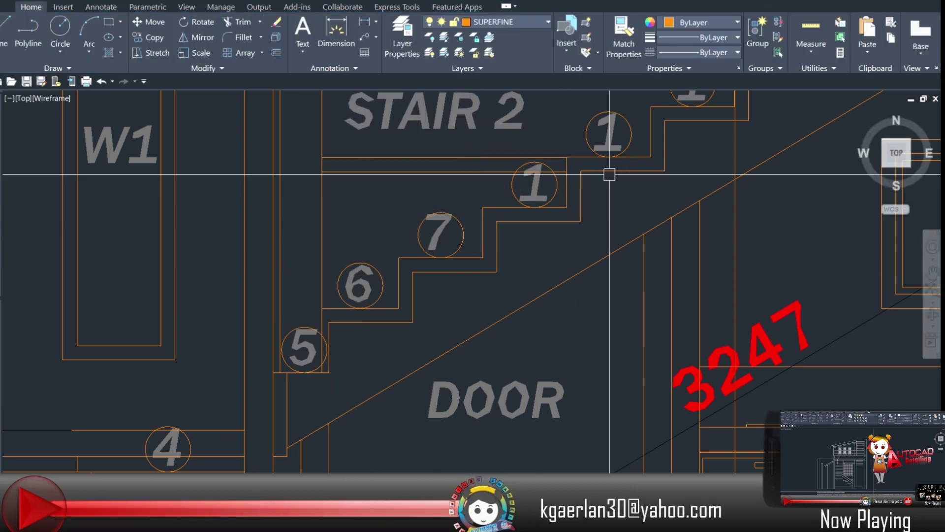
scroll(609, 174, up, 3)
middle_drag(463, 198, 381, 286)
double_click(380, 285)
text(8)
click(456, 277)
middle_drag(521, 206, 311, 320)
double_click(312, 320)
text(9)
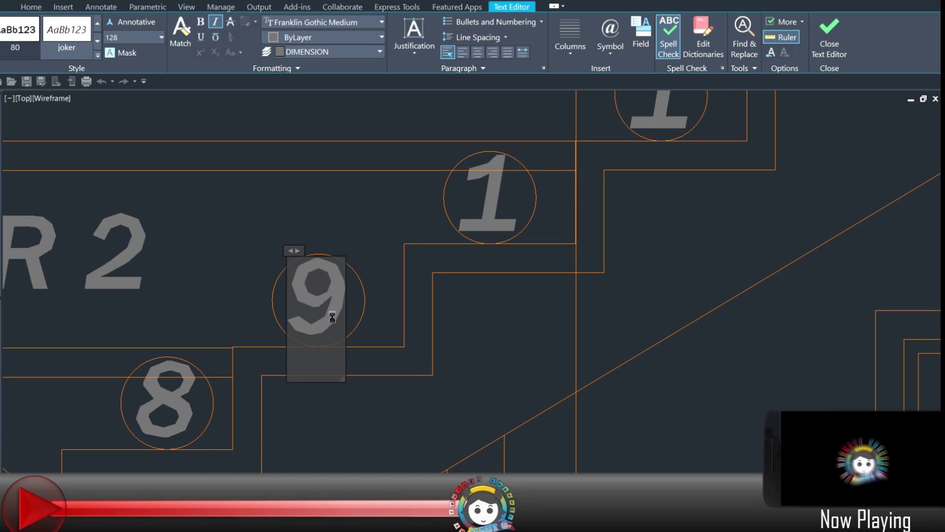
Change the stair 2 marker above 9 to 10 with a text height of 85.
click(489, 217)
middle_drag(490, 216, 305, 315)
double_click(305, 315)
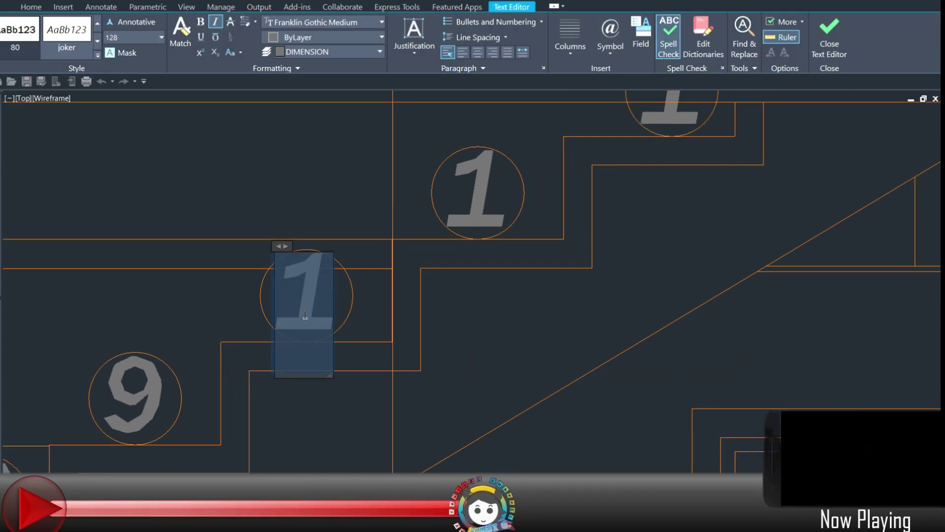
click(140, 43)
text(85)
key(Return)
click(553, 329)
Change the stair 2 marker above 10 to 11 in the same reduced text height and centre it in its circle.
click(479, 200)
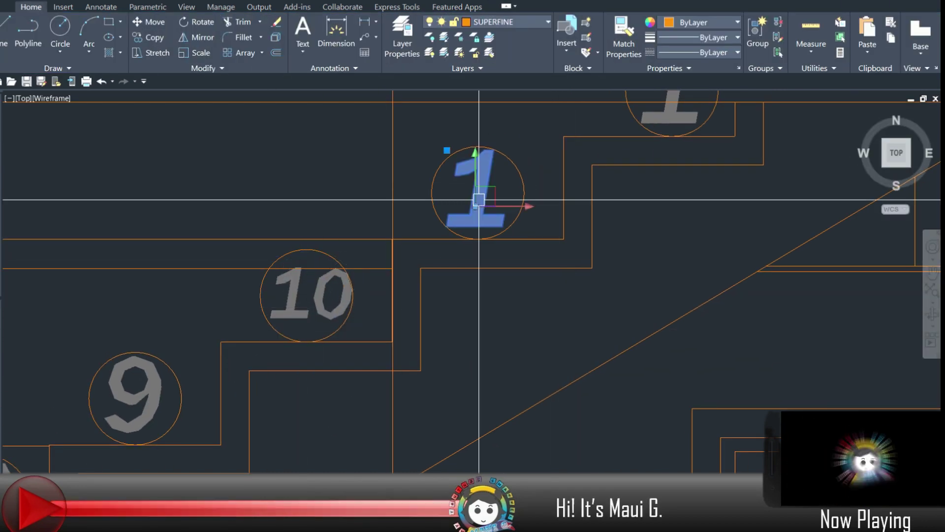
double_click(463, 173)
click(410, 207)
click(475, 209)
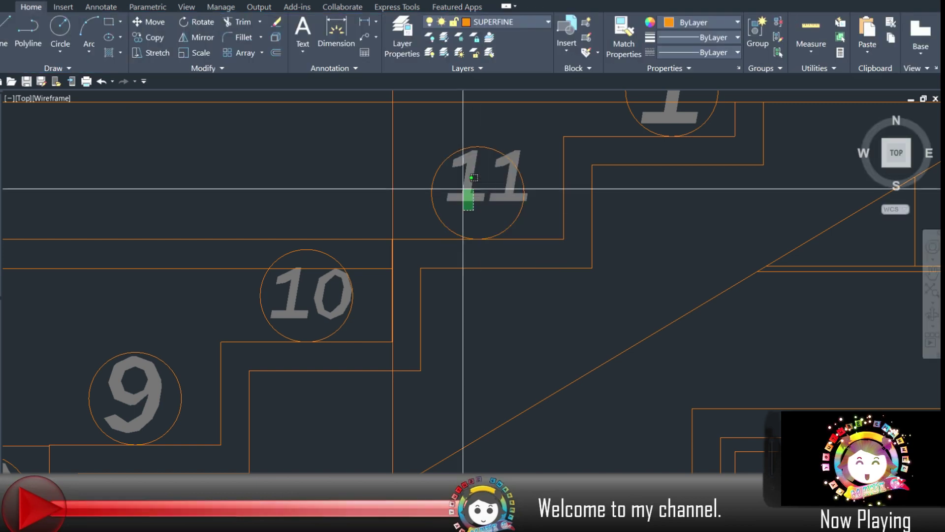
click(461, 189)
drag(447, 149, 438, 168)
Delete the circled number 1 on the topmost step of stair 2.
scroll(651, 246, down, 6)
middle_drag(651, 246, 498, 337)
scroll(500, 286, up, 2)
drag(508, 294, 460, 279)
key(Delete)
scroll(475, 283, down, 4)
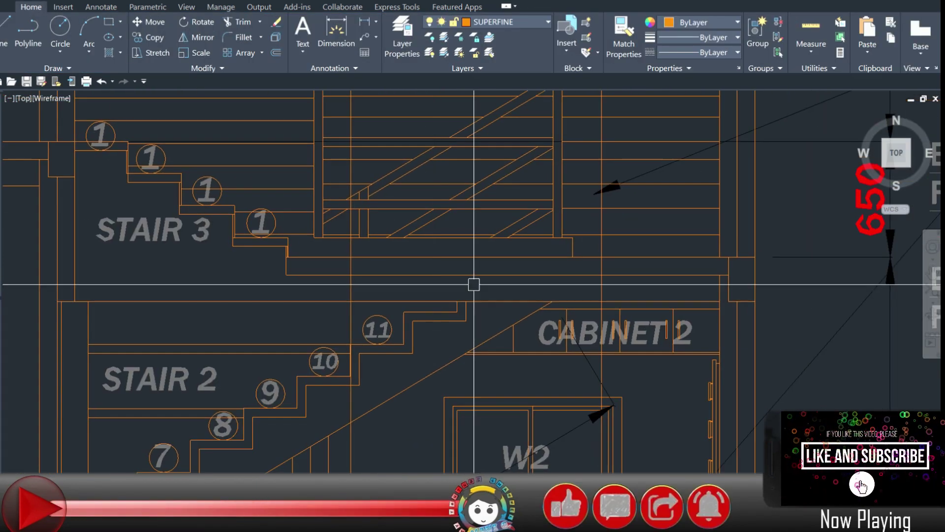
Change the lowest stair 3 marker to 15 with a text height of 85 and centre it in its circle.
scroll(248, 217, up, 3)
middle_drag(256, 219, 459, 273)
double_click(463, 279)
text(5)
click(141, 43)
text(85)
click(418, 232)
scroll(470, 270, up, 4)
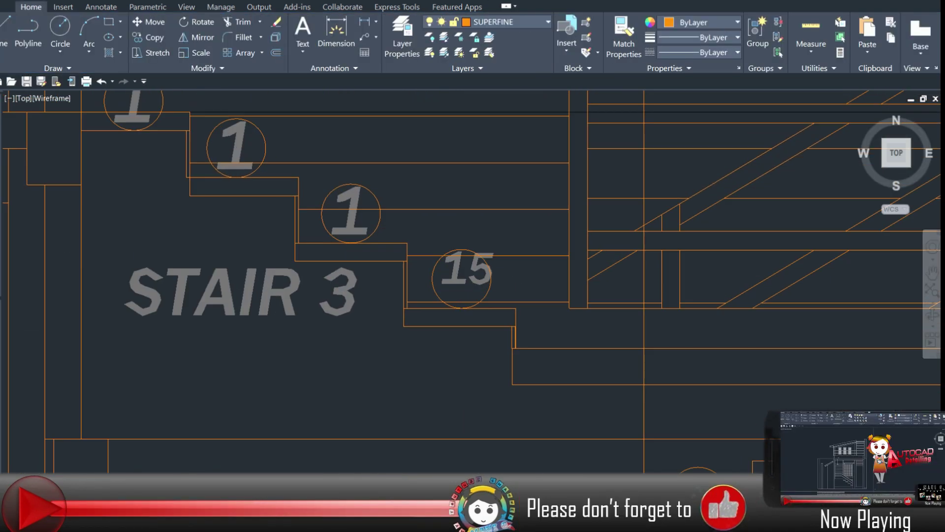
click(470, 270)
click(461, 413)
click(455, 422)
Change the stair 3 marker above 15 to 16 with a text height of 85 and centre it in its circle.
middle_drag(316, 385, 500, 445)
double_click(486, 270)
text(4)
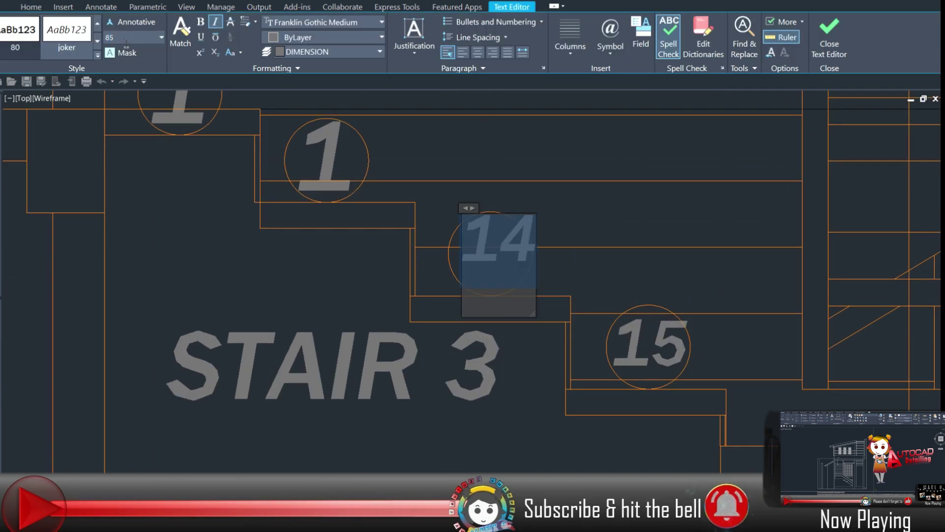
click(422, 230)
click(478, 259)
click(504, 425)
middle_drag(502, 256, 636, 368)
double_click(635, 367)
key(BackSpace)
text(6)
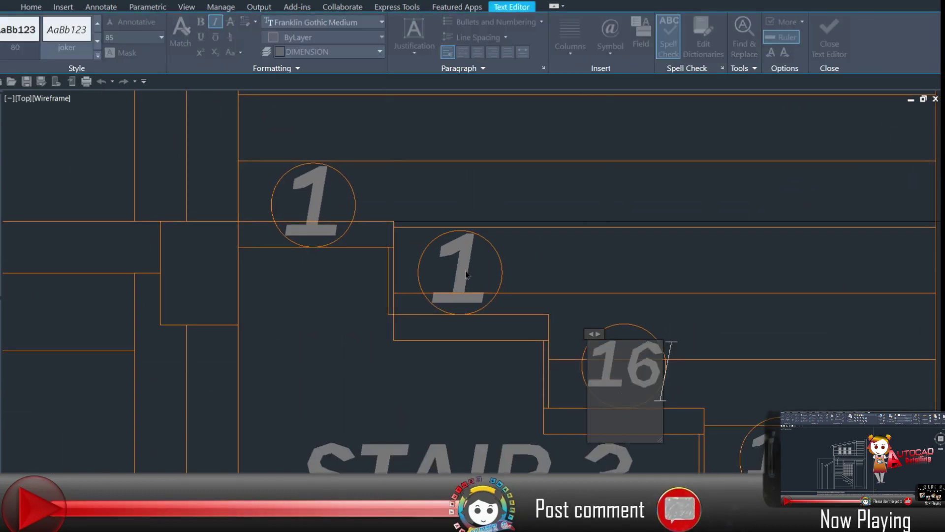
click(463, 276)
Change the stair 3 marker above 16 to 17 in the same reduced text height and centre it in its circle.
double_click(458, 279)
key(Return)
click(394, 231)
click(470, 272)
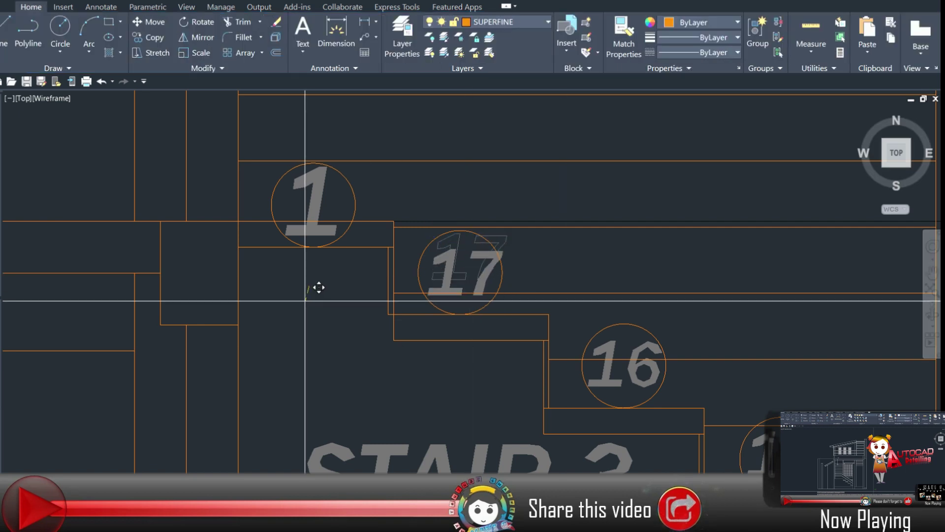
click(305, 300)
Change the topmost stair 3 marker to 18 in the reduced text height and centre it in its circle.
middle_drag(315, 211, 402, 267)
double_click(401, 266)
text(8)
key(ctrl+a)
click(143, 38)
click(423, 394)
click(427, 256)
click(422, 366)
Change the second and third stair 1 markers to 2 and 3 in the section showing the stair in profile.
scroll(421, 369, down, 4)
middle_drag(421, 369, 341, 193)
middle_drag(380, 338, 381, 362)
scroll(382, 362, down, 1)
scroll(274, 328, up, 2)
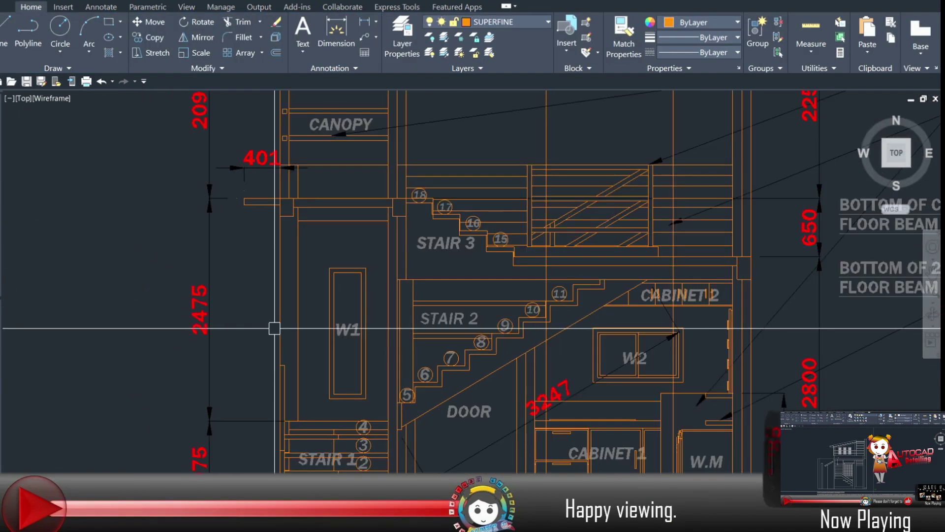
scroll(295, 285, down, 5)
scroll(288, 393, up, 8)
scroll(289, 393, down, 1)
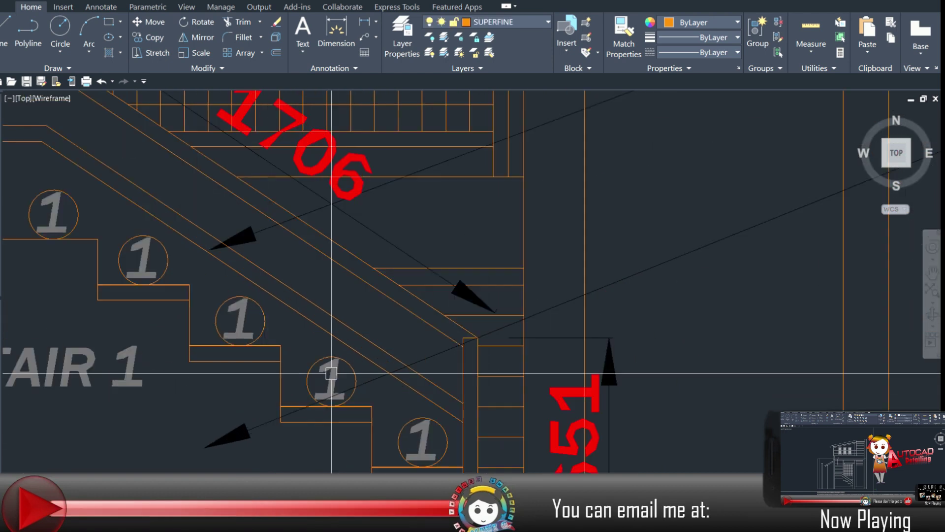
double_click(331, 376)
text(2)
click(291, 345)
double_click(236, 325)
text(3)
click(192, 315)
Change the upper two stair 1 markers to 4 and 5.
middle_drag(148, 280, 370, 344)
double_click(365, 322)
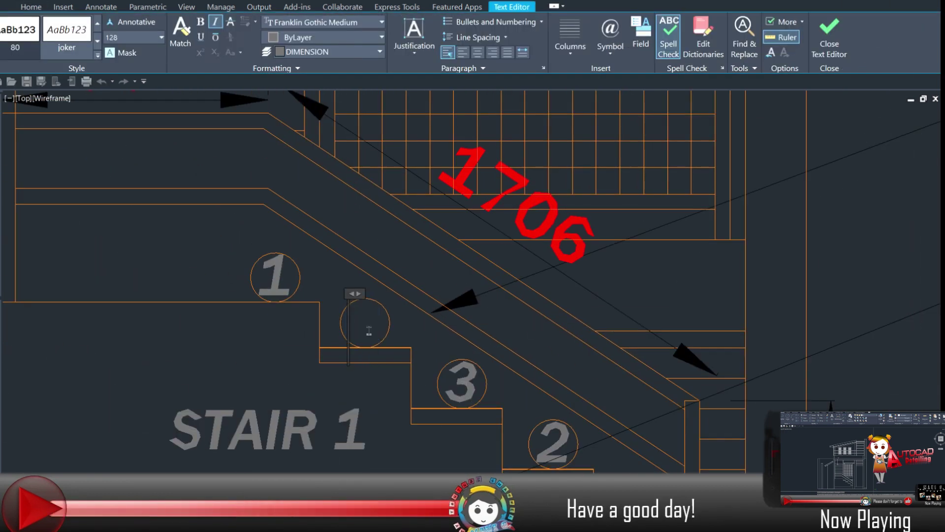
text(4)
double_click(274, 276)
text(5)
click(284, 348)
scroll(284, 348, down, 5)
middle_drag(284, 347, 298, 388)
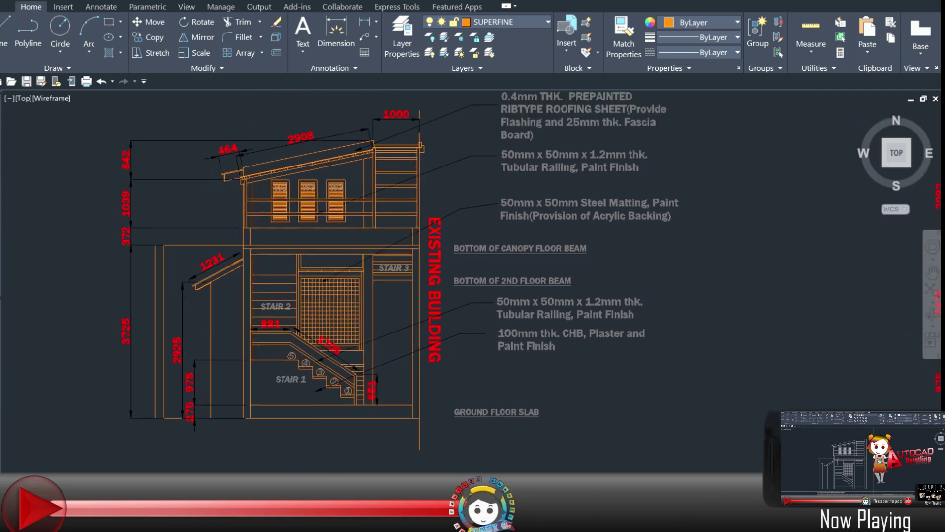
Dimension the horizontal distance from the vertical line under the lower canopy to the building wall, below the ground line.
middle_drag(318, 447, 449, 411)
scroll(324, 324, up, 4)
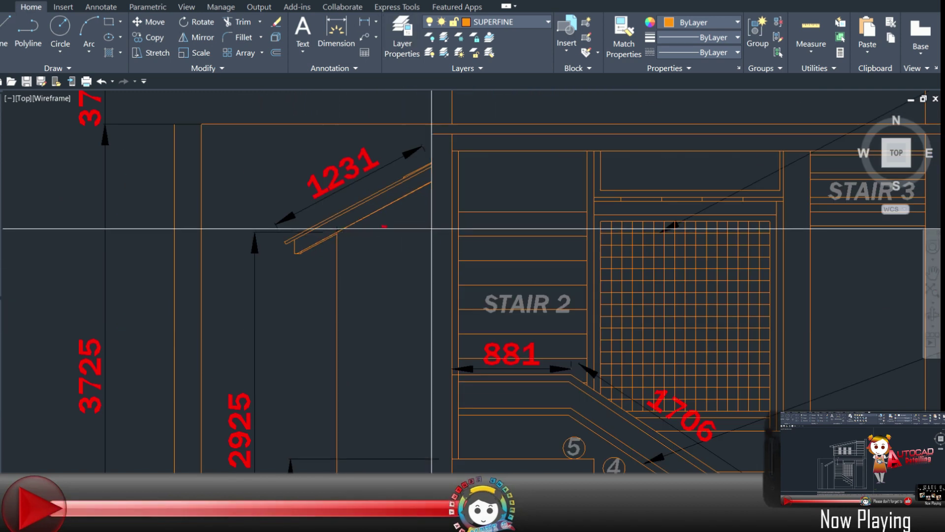
scroll(432, 228, down, 4)
scroll(432, 314, up, 4)
scroll(390, 345, down, 4)
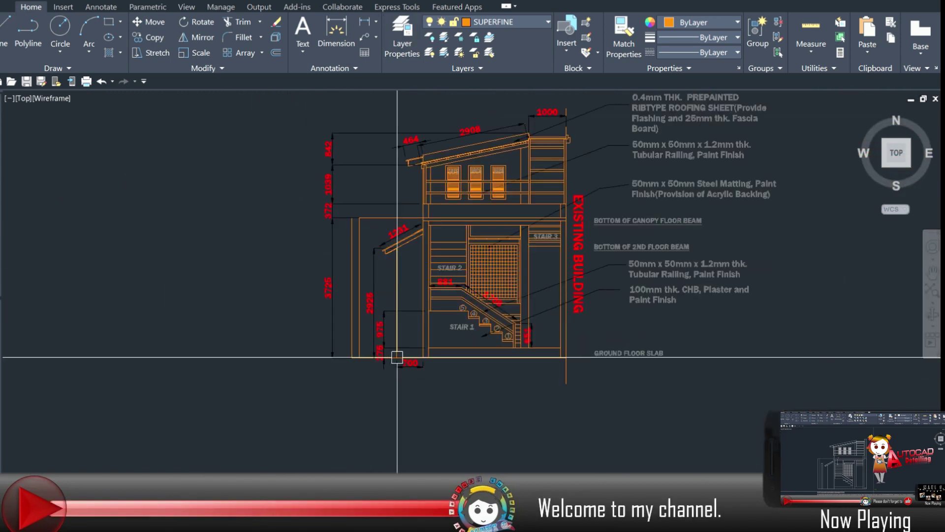
Copy the GROUND FLOOR SLAB label down to the slab's bottom edge and change the copy to NGL.
scroll(433, 392, up, 4)
scroll(432, 332, down, 5)
scroll(627, 327, up, 4)
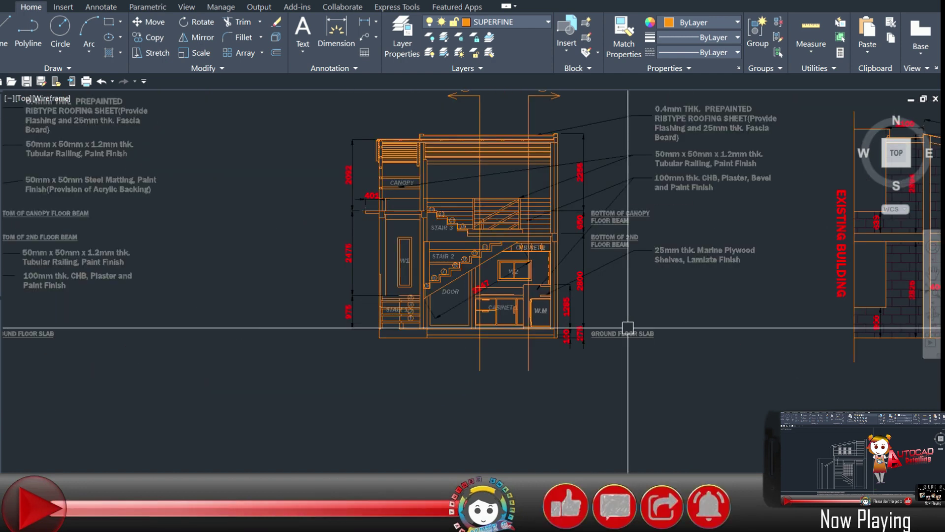
scroll(538, 386, up, 3)
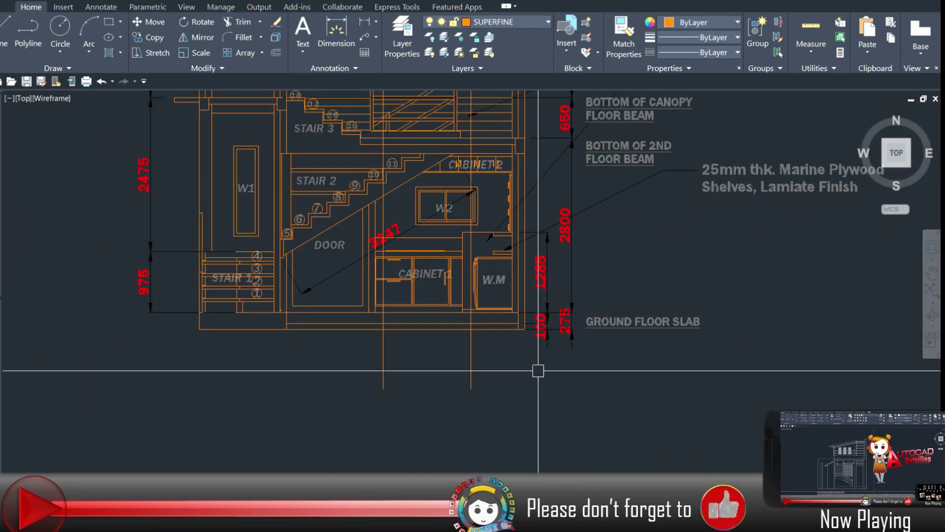
scroll(538, 371, down, 5)
scroll(378, 365, up, 4)
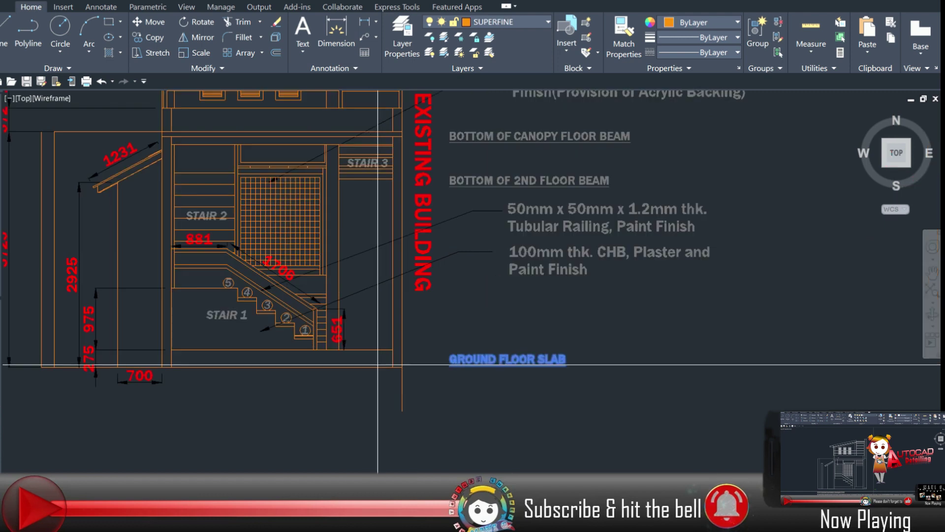
scroll(430, 361, up, 2)
double_click(470, 343)
key(Escape)
click(467, 337)
text(co)
click(377, 345)
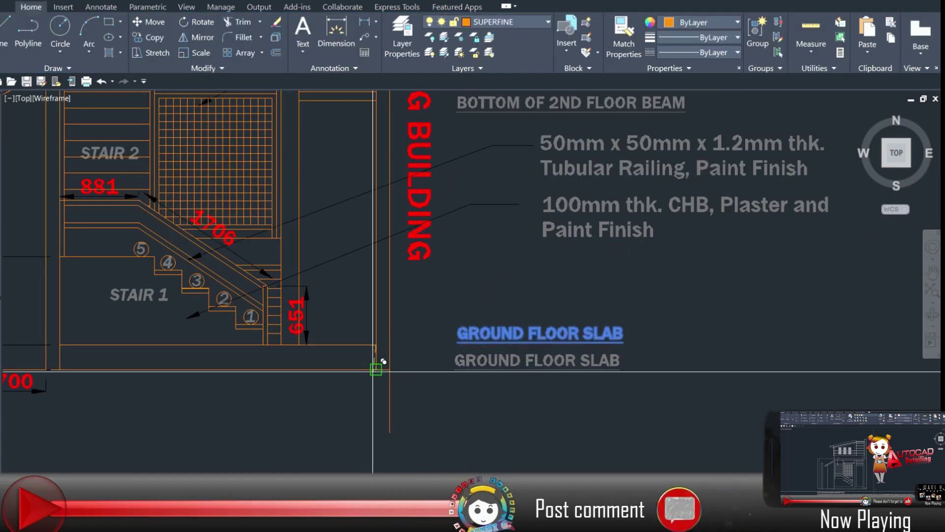
click(377, 369)
double_click(504, 366)
click(522, 377)
Copy the NGL label to the same level in the other building sections.
click(473, 358)
text(co)
click(457, 342)
scroll(643, 345, down, 5)
scroll(397, 321, up, 5)
click(397, 321)
scroll(397, 335, down, 5)
scroll(556, 341, up, 5)
click(552, 340)
key(Escape)
Copy the Marine Plywood leader note straight down so its arrow points into the ground floor slab.
scroll(275, 384, down, 4)
middle_drag(237, 390, 690, 387)
scroll(276, 386, up, 4)
scroll(104, 376, up, 2)
middle_drag(586, 403, 358, 415)
click(566, 192)
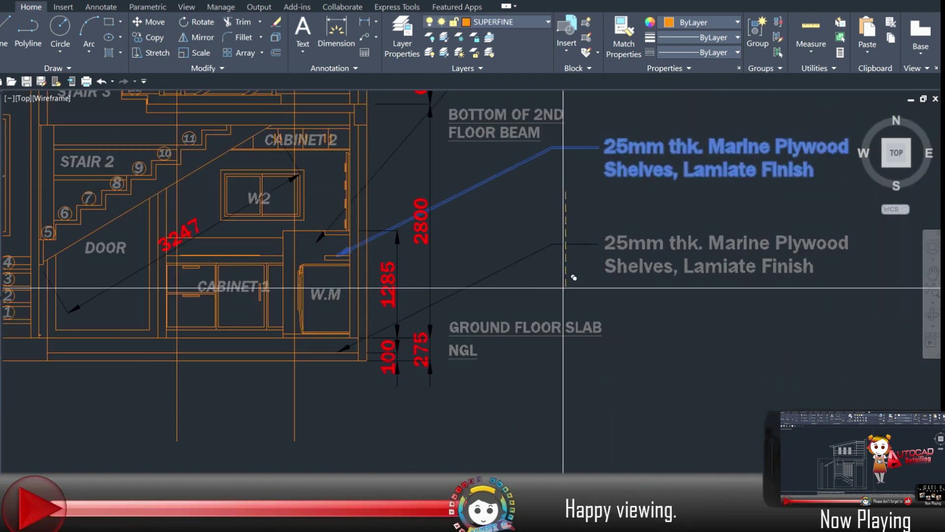
middle_drag(661, 253, 631, 256)
Replace the copied note's text with "50mm thk. Interlocking Paver Blocks".
double_click(599, 244)
key(ctrl+a)
text(50mm thk)
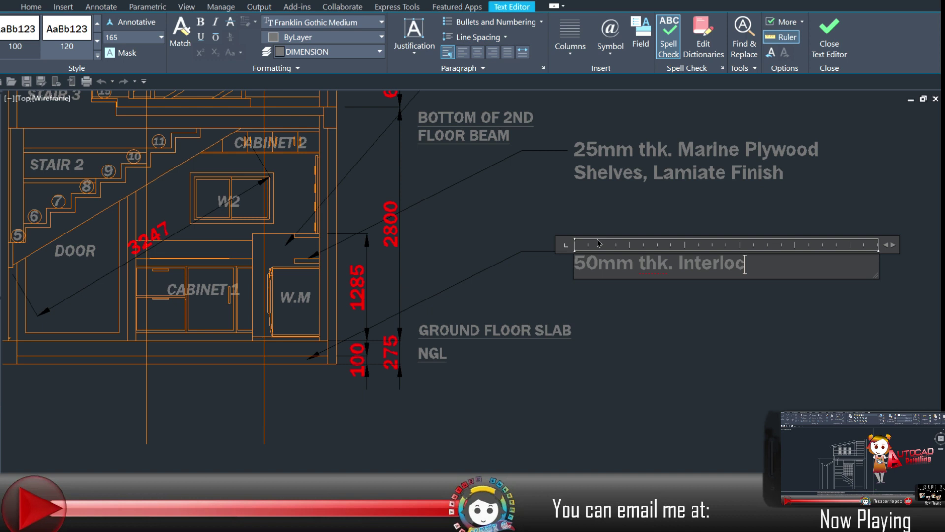
key(BackSpace)
key(BackSpace)
key(BackSpace)
key(BackSpace)
key(BackSpace)
text(er Blocks)
click(319, 396)
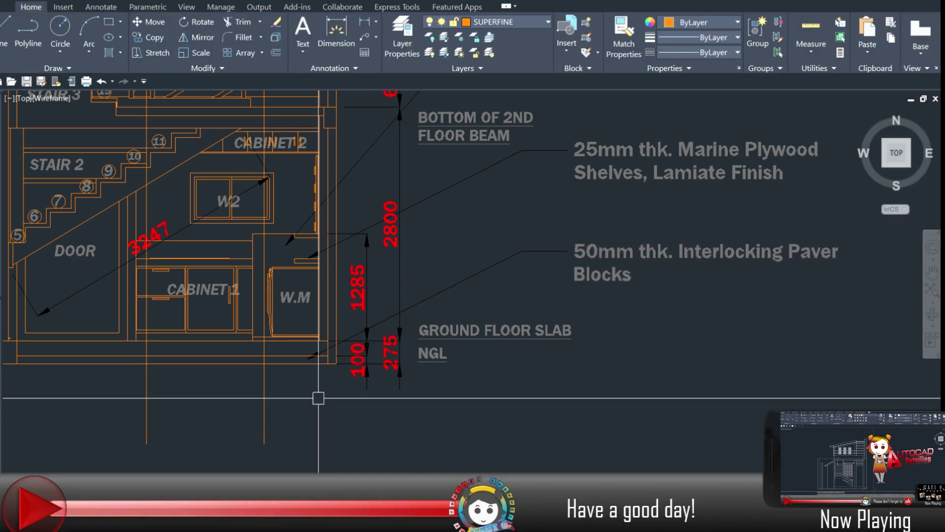
Append "on 50mm thk. Sand Cushion" to the Interlocking Paver Blocks note.
scroll(318, 397, down, 2)
middle_drag(163, 428, 279, 397)
scroll(279, 397, down, 1)
middle_drag(413, 395, 626, 384)
scroll(935, 311, up, 3)
double_click(735, 309)
text(on 50mm thk. s)
key(BackSpace)
text(Sand Cushion)
click(162, 426)
Look over the annotated sections and the plan around the existing septic tank.
scroll(162, 426, down, 4)
middle_drag(162, 426, 682, 369)
scroll(206, 388, up, 2)
middle_drag(488, 369, 492, 426)
middle_drag(608, 402, 97, 409)
scroll(259, 254, up, 6)
click(261, 253)
scroll(273, 318, down, 9)
scroll(276, 320, up, 3)
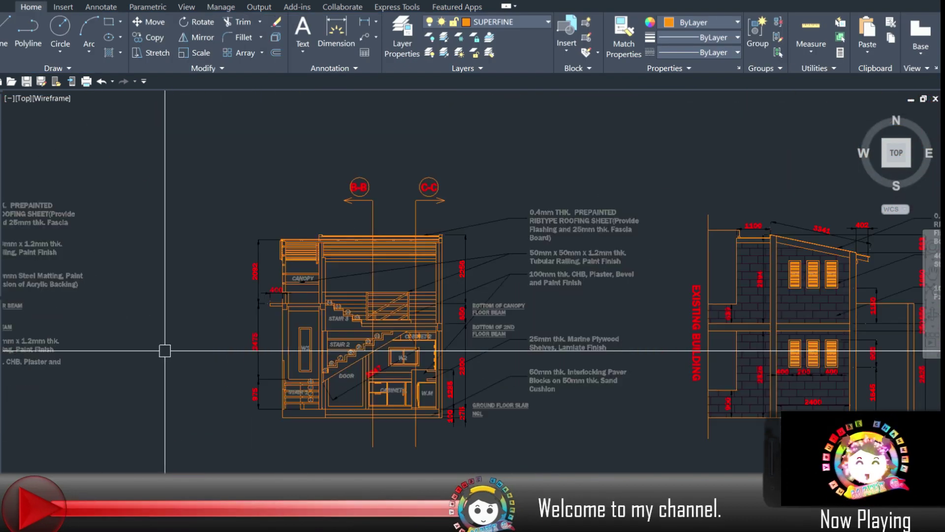
middle_drag(165, 351, 329, 334)
scroll(362, 197, down, 3)
middle_drag(362, 190, 566, 396)
scroll(398, 241, up, 8)
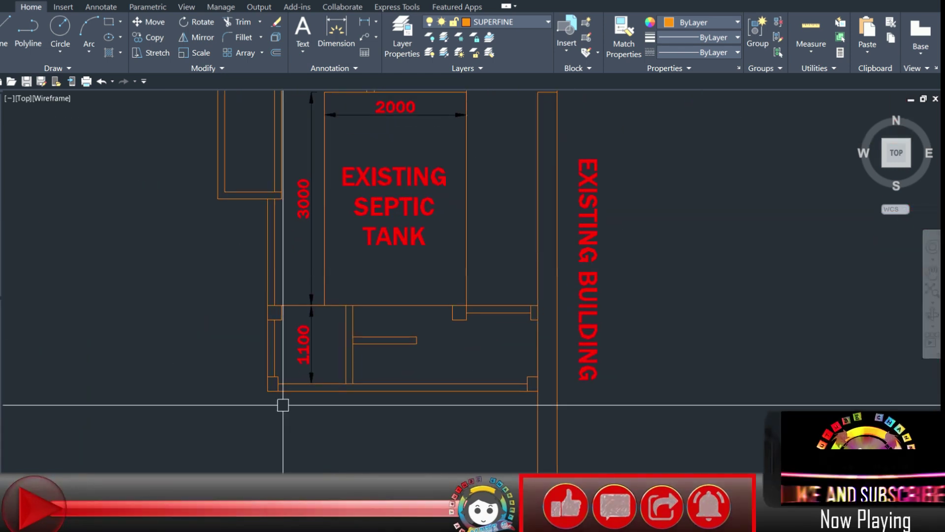
middle_drag(432, 318, 436, 346)
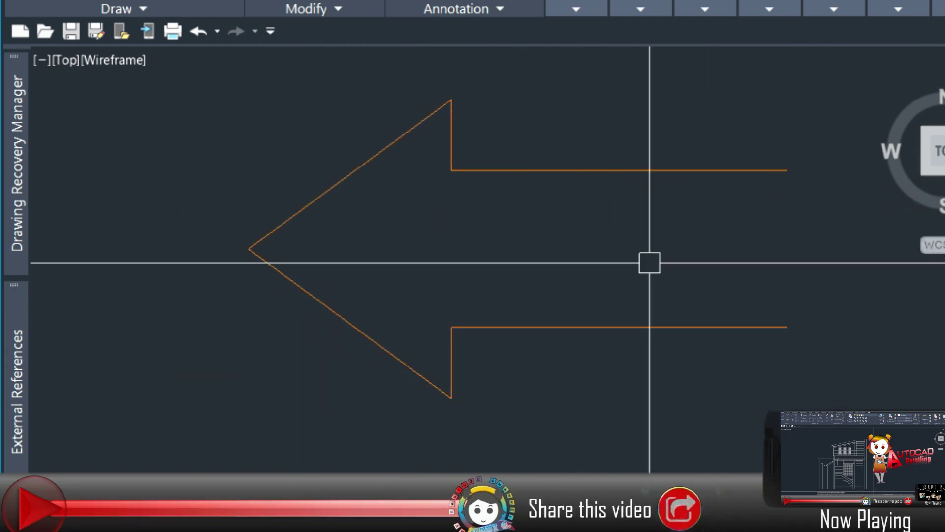
Close the open end of the block arrow outline and copy the arrow onto the adjacent narrow strip of the plan.
scroll(627, 348, down, 8)
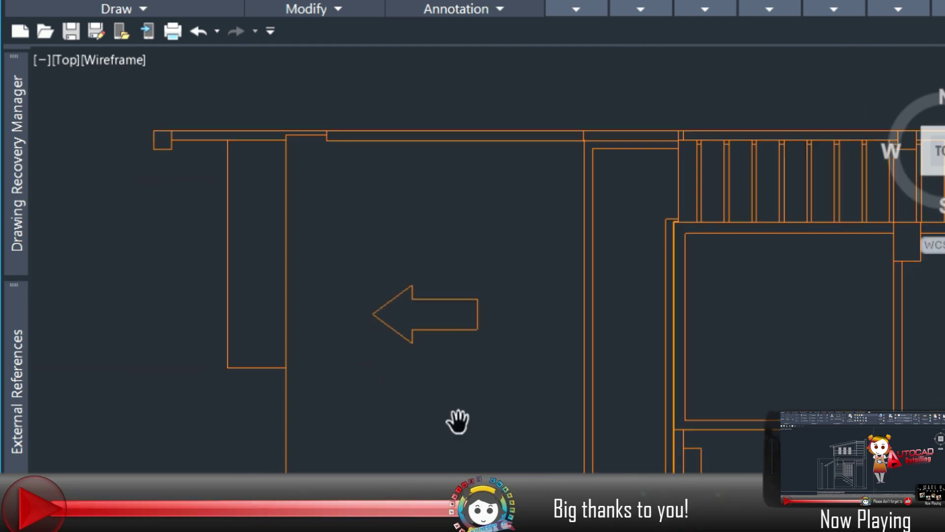
middle_drag(458, 422, 461, 413)
scroll(550, 453, down, 1)
click(390, 160)
key(Escape)
scroll(321, 275, up, 4)
Scale the copied arrow down to fit the narrow strip and reposition it there.
click(341, 293)
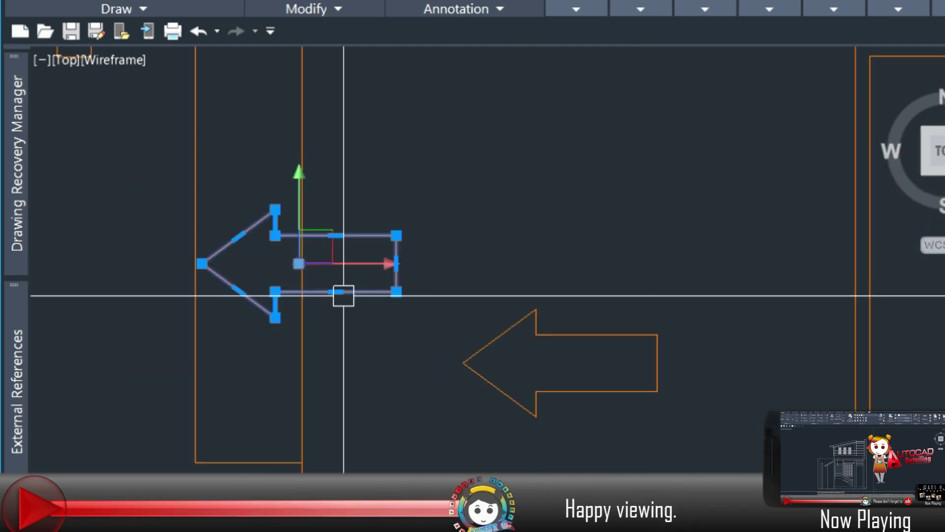
text(sc)
key(Return)
click(396, 291)
scroll(436, 465, down, 2)
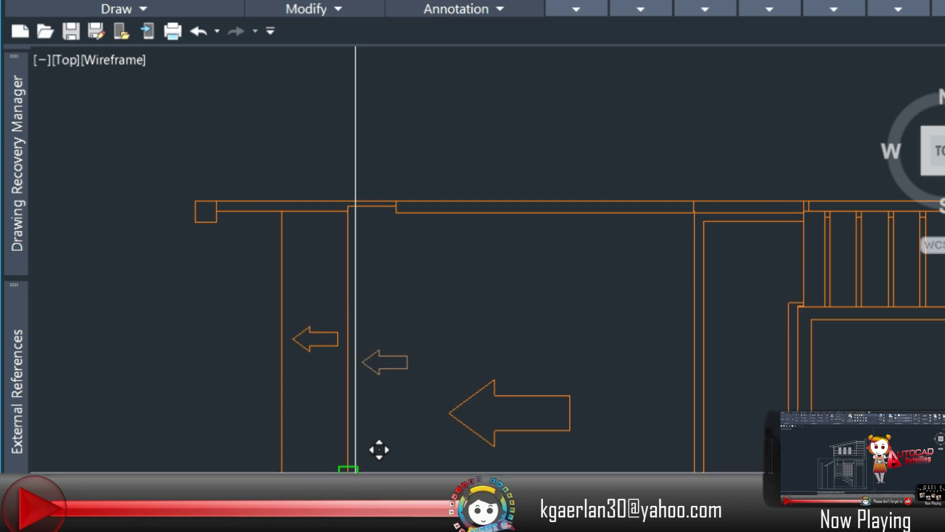
Draw a vertical cut line through the plan, crossing the stair treads.
scroll(379, 449, down, 7)
scroll(498, 517, up, 3)
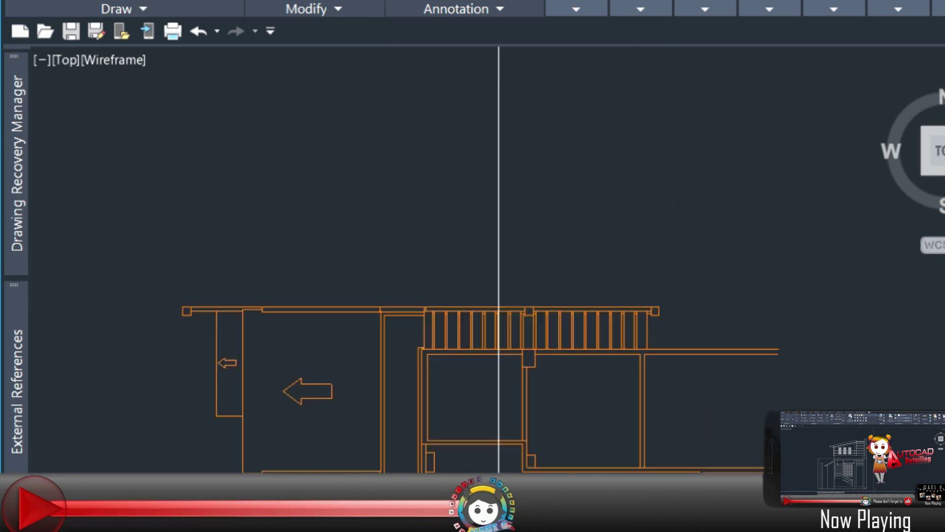
scroll(499, 385, down, 2)
click(707, 468)
click(509, 290)
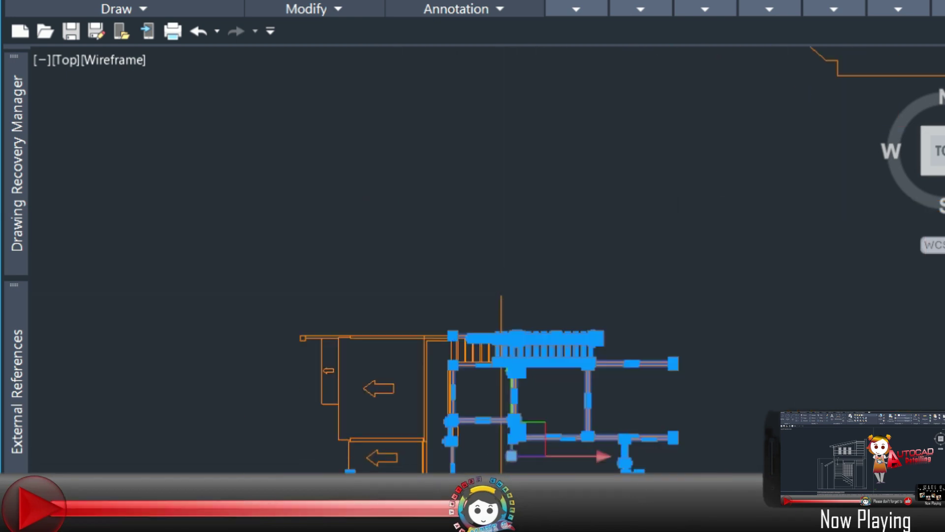
scroll(541, 363, up, 5)
middle_drag(542, 453, 586, 64)
click(780, 64)
click(563, 460)
key(Escape)
middle_drag(563, 275, 533, 335)
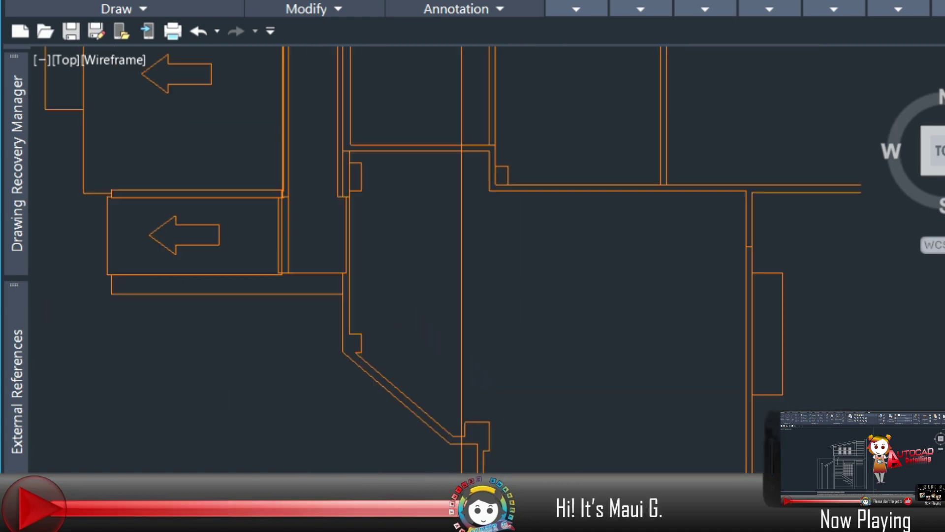
Delete the plan walls and remaining objects beyond the vertical cut line on the side away from the arrows.
click(741, 466)
click(474, 167)
key(Delete)
middle_drag(474, 167, 471, 323)
click(739, 350)
click(470, 167)
key(Delete)
click(512, 477)
click(495, 328)
click(443, 366)
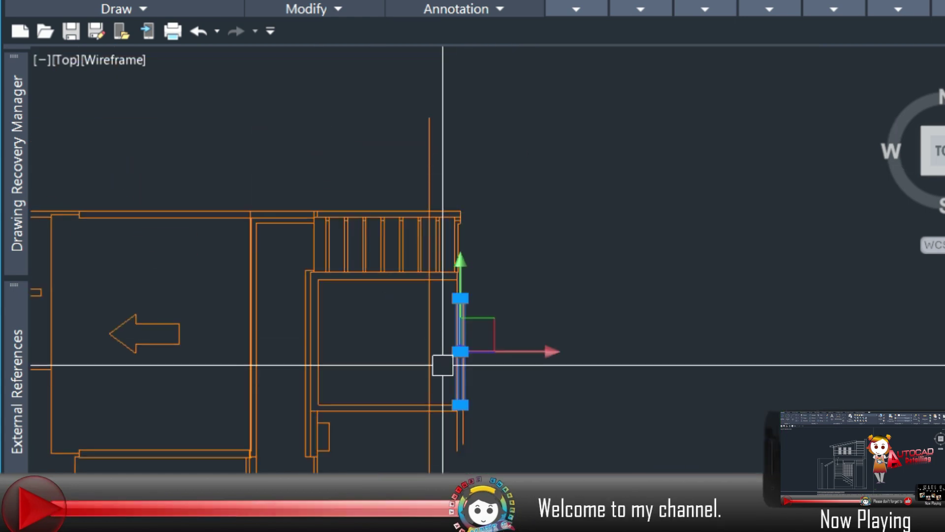
key(Delete)
Trim the stair, wall and landing lines back to the vertical cut line and delete the leftover pieces beyond it.
text(tr)
key(Return)
click(446, 407)
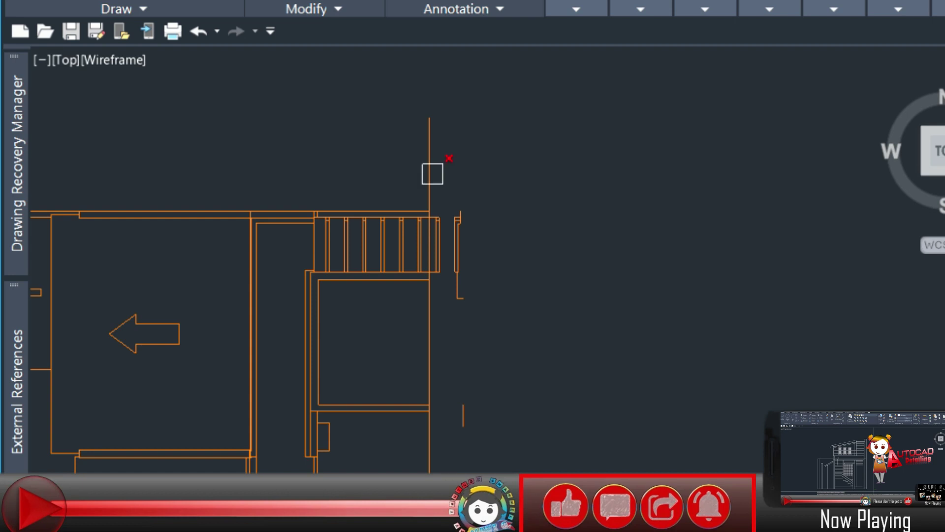
click(433, 173)
click(434, 300)
scroll(443, 221, up, 2)
middle_drag(429, 384, 438, 123)
middle_drag(444, 305, 367, 237)
scroll(458, 319, down, 10)
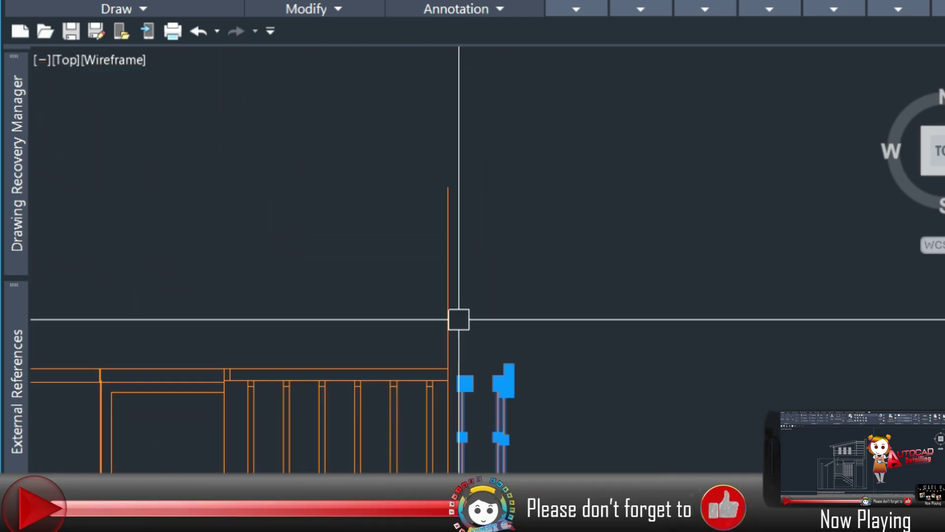
middle_drag(404, 458, 433, 377)
Copy the vertical EXISTING BUILDING label from the section to the outer side of the plan's cut line.
scroll(487, 374, up, 9)
click(553, 320)
text(co)
click(575, 424)
scroll(439, 268, down, 6)
scroll(476, 294, up, 3)
click(479, 297)
Copy the 0.4mm THK. PREPAINTED RIBTYPE ROOFING SHEET note from the section to beside the upper end of the plan's cut line.
middle_drag(260, 370, 383, 426)
scroll(598, 334, down, 3)
scroll(905, 463, up, 4)
click(882, 394)
text(co)
key(space)
click(833, 395)
scroll(903, 443, down, 3)
scroll(275, 163, up, 3)
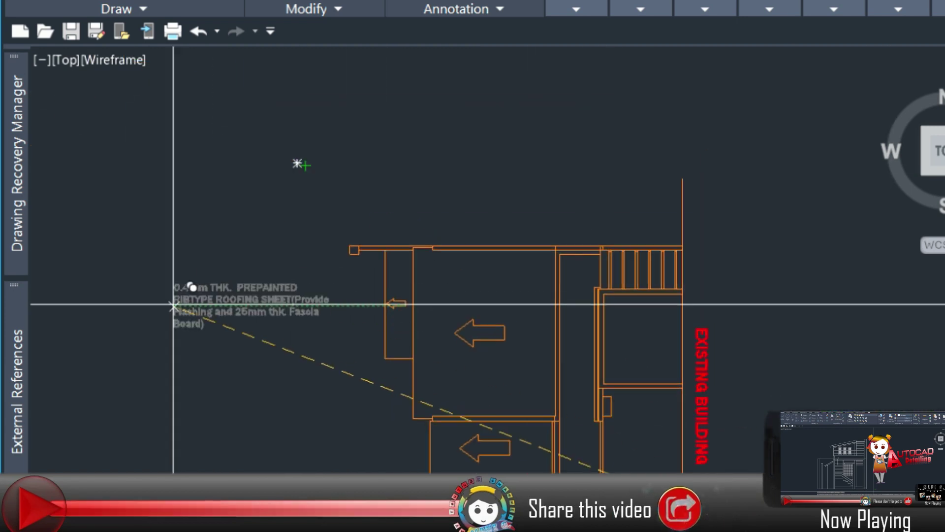
click(700, 216)
key(space)
scroll(700, 216, up, 2)
middle_drag(699, 287, 612, 249)
scroll(612, 250, down, 4)
scroll(689, 394, up, 3)
click(682, 469)
scroll(428, 412, down, 4)
scroll(502, 268, up, 3)
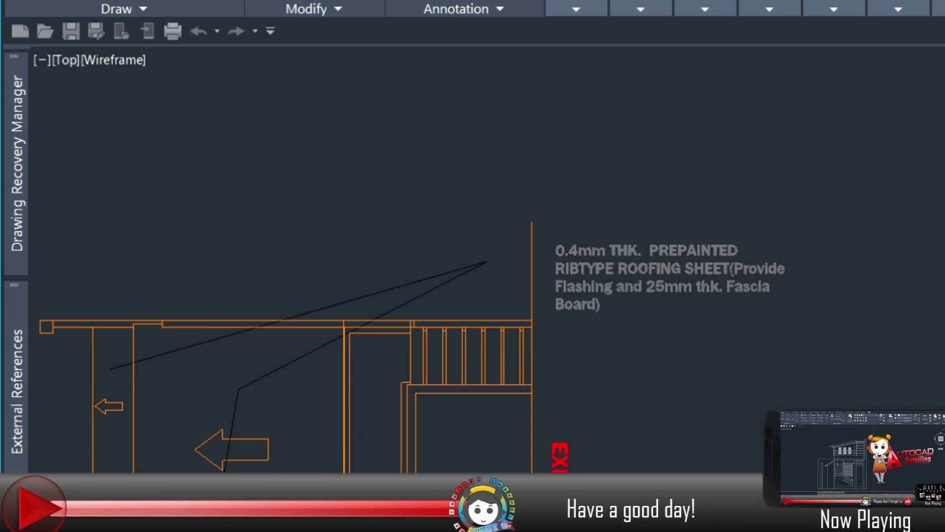
key(Escape)
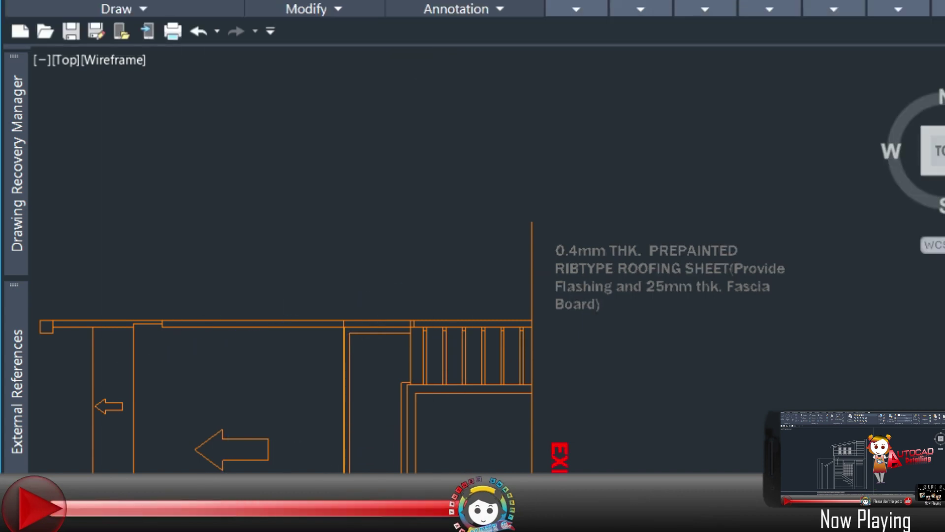
click(259, 410)
key(Escape)
Copy the section's roofing leader to the plan's roofing note and point its arrowhead at the narrow roof strip.
scroll(118, 49, down, 5)
click(625, 402)
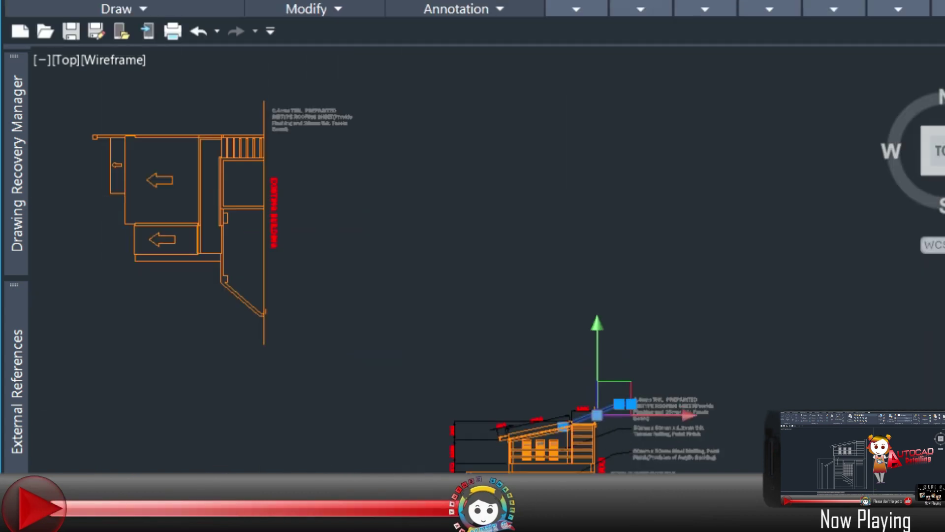
text(co)
key(Return)
click(621, 405)
scroll(161, 118, up, 5)
click(426, 115)
key(Escape)
middle_drag(426, 114, 602, 211)
click(508, 247)
click(439, 274)
scroll(228, 298, up, 2)
click(205, 314)
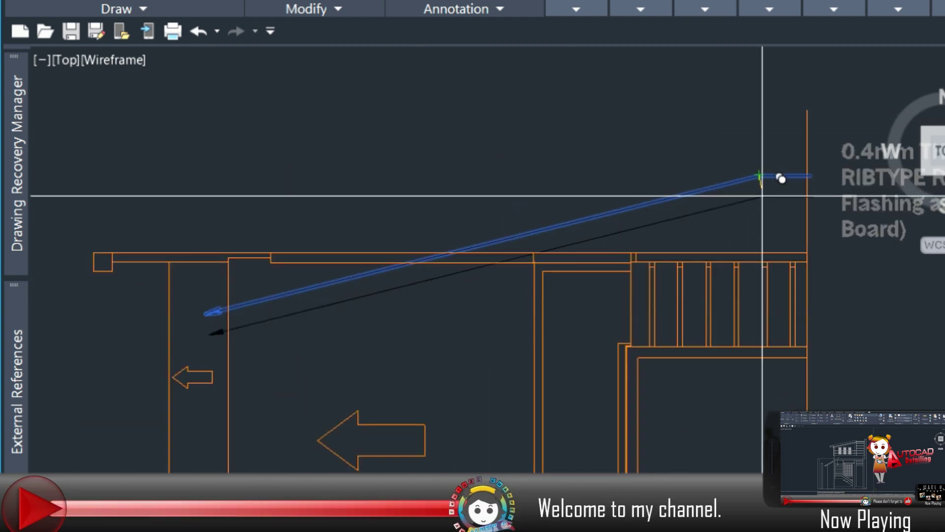
Point a second copy of the roofing leader at the large roof area and join its bend to the first leader's bend.
click(205, 342)
click(362, 342)
click(759, 203)
click(759, 176)
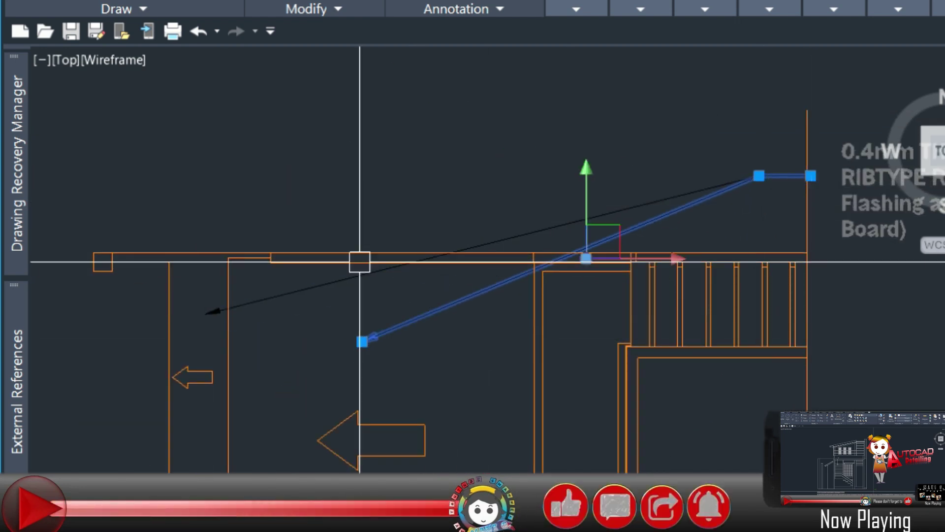
Add a third roofing leader aimed at the lower roof area, aligning its bend and landing end with the other leaders.
click(760, 212)
click(581, 286)
click(360, 376)
click(481, 475)
scroll(586, 214, up, 3)
click(707, 164)
click(706, 118)
click(772, 164)
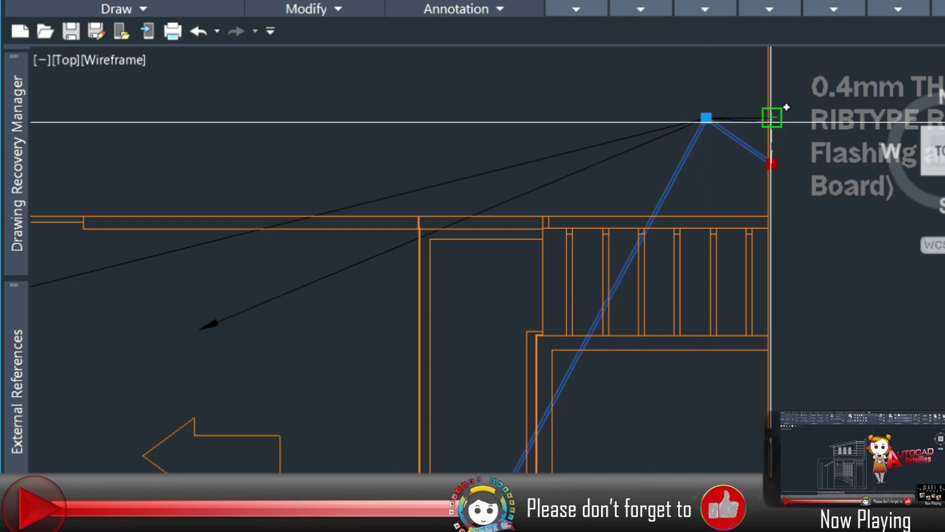
click(772, 118)
Add a fourth roofing leader aimed at the strip beside the large roof area, joining its bend to the shared leader point.
click(711, 161)
click(707, 175)
scroll(707, 175, down, 3)
click(547, 335)
scroll(689, 222, up, 2)
click(654, 306)
click(649, 258)
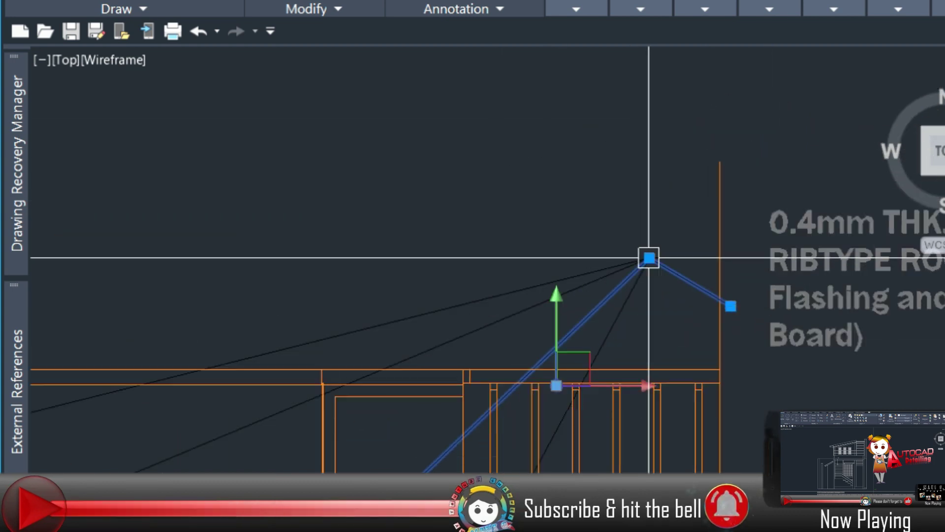
scroll(397, 401, down, 10)
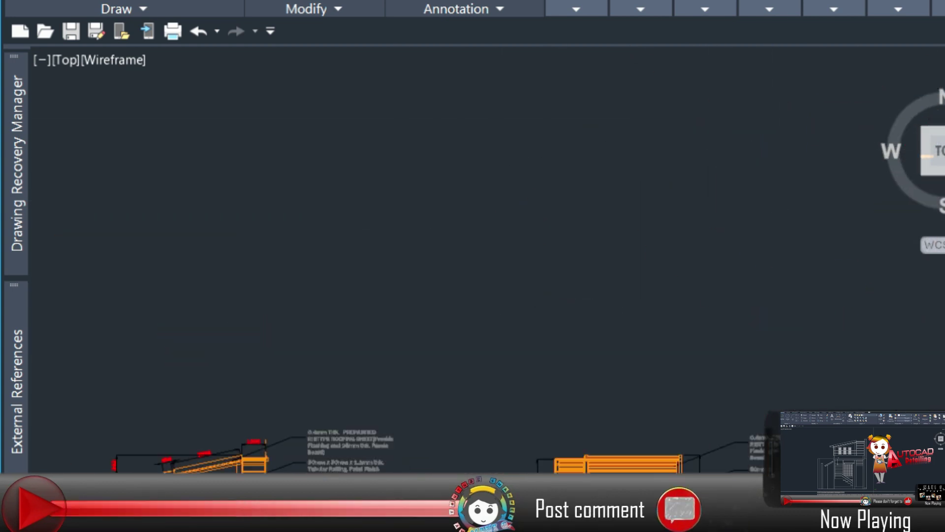
Edit the CHB note beside the canopy section to read "100mm thk. CHB, Plaster, Bevel and Paint Finish".
scroll(197, 492, up, 3)
scroll(610, 433, down, 3)
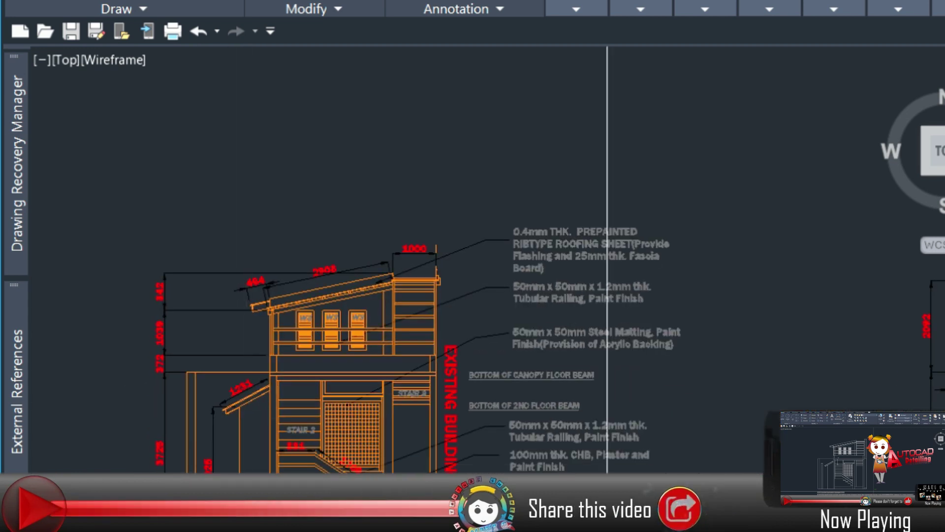
scroll(703, 436, up, 5)
double_click(868, 378)
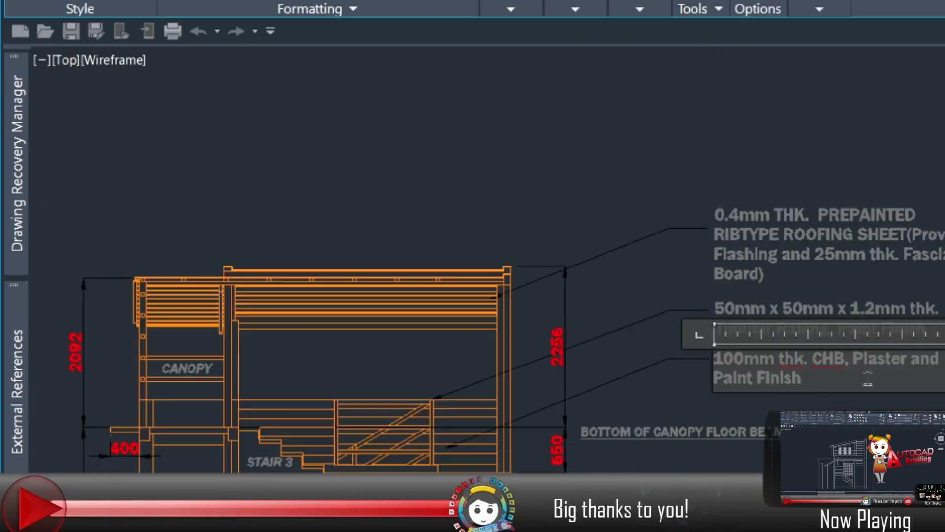
key(Escape)
scroll(234, 477, down, 4)
scroll(267, 476, up, 3)
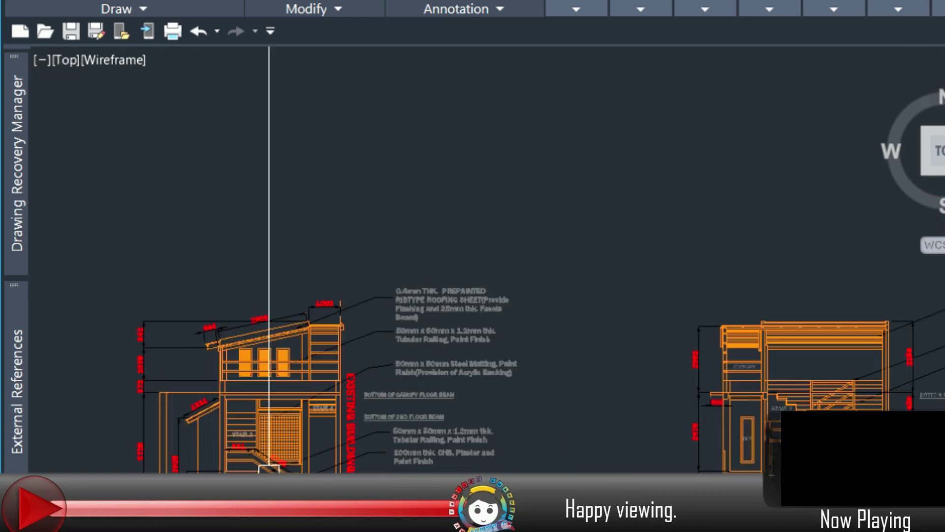
Copy the tubular railing leader in the canopy section, sharing its bend point, and aim the copy at the canopy railing.
scroll(401, 476, down, 4)
scroll(686, 475, up, 3)
scroll(806, 440, up, 4)
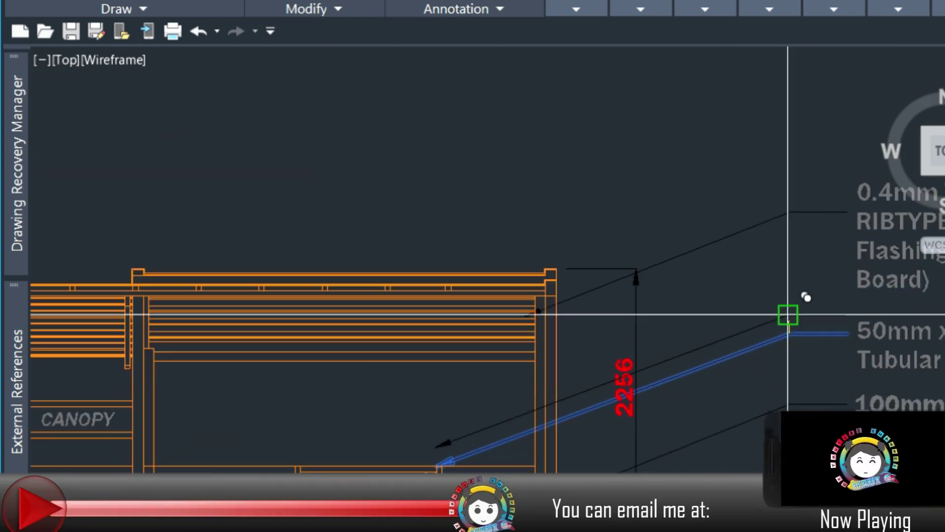
click(788, 315)
click(437, 444)
scroll(146, 422, up, 3)
click(146, 422)
click(791, 256)
key(Escape)
scroll(437, 468, down, 3)
scroll(568, 353, down, 2)
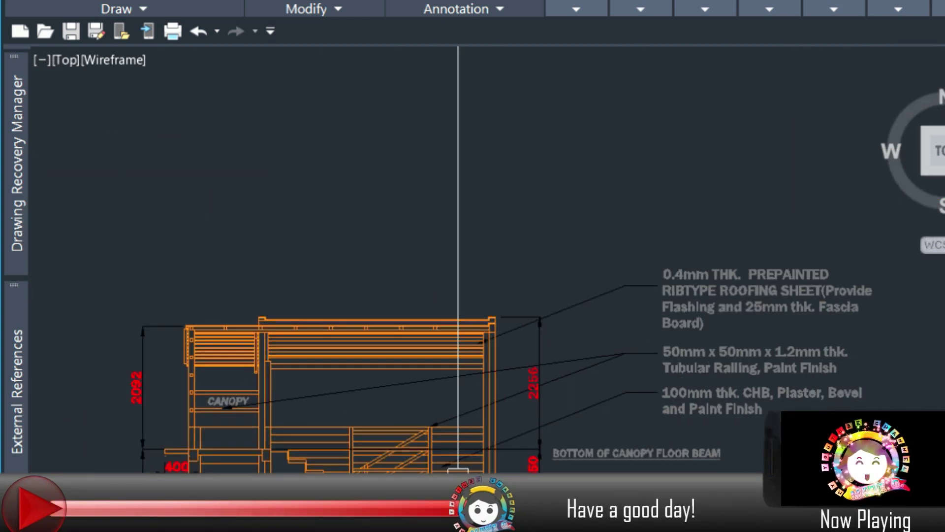
Move the arrowhead of the roofing sheet leader onto the upper roof edge of the canopy section.
scroll(455, 335, up, 3)
click(517, 348)
click(506, 353)
click(464, 308)
key(Escape)
scroll(457, 428, down, 4)
Hatch the narrow strip, the large roof area and the lower roof area of the plan, leaving the direction arrows clear.
middle_drag(456, 458, 542, 403)
scroll(228, 444, down, 4)
middle_drag(228, 443, 448, 411)
scroll(448, 412, down, 2)
scroll(116, 272, up, 3)
mouse_move(116, 272)
middle_down()
mouse_move(270, 325)
mouse_move(297, 346)
mouse_move(336, 469)
middle_up()
scroll(298, 352, up, 3)
key(h)
key(Return)
click(298, 352)
click(270, 395)
scroll(271, 382, up, 8)
click(271, 373)
click(215, 246)
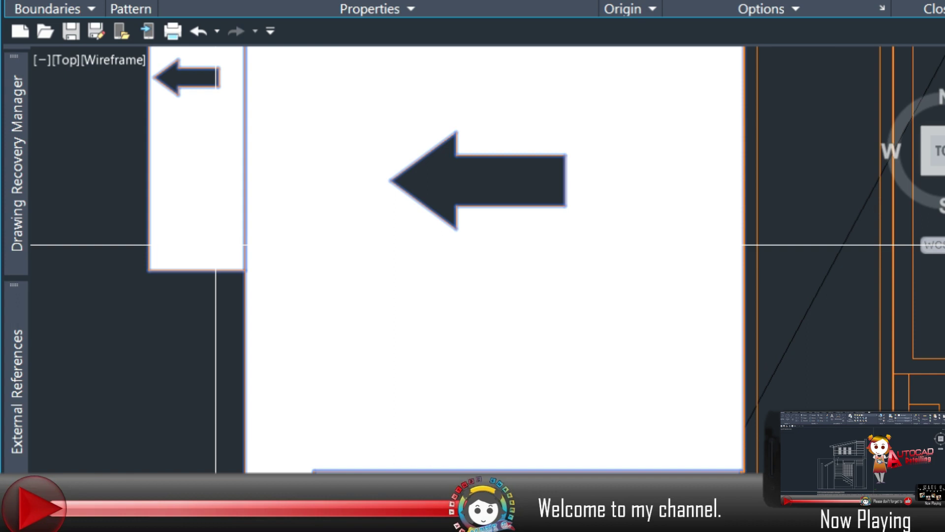
scroll(217, 248, down, 7)
key(Return)
Change the roof hatch to a horizontal line roofing pattern and recolour it dark grey.
click(273, 312)
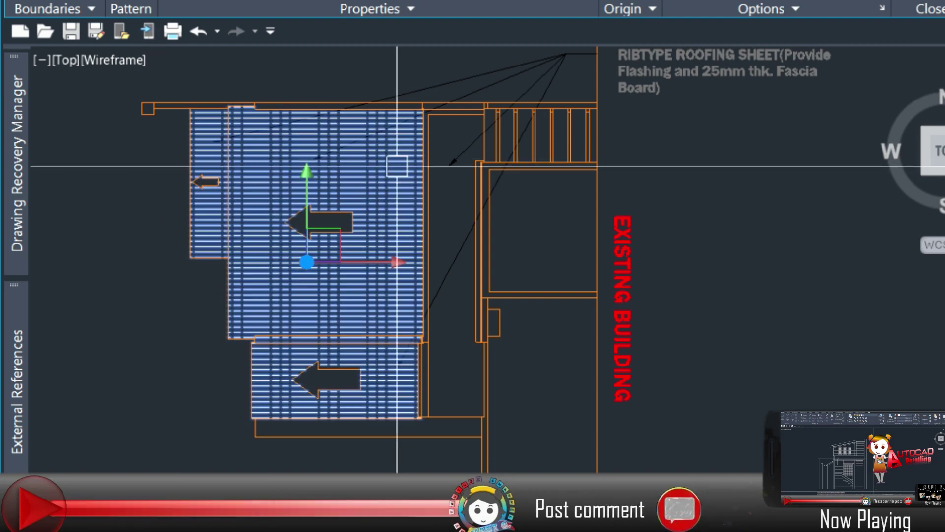
key(Escape)
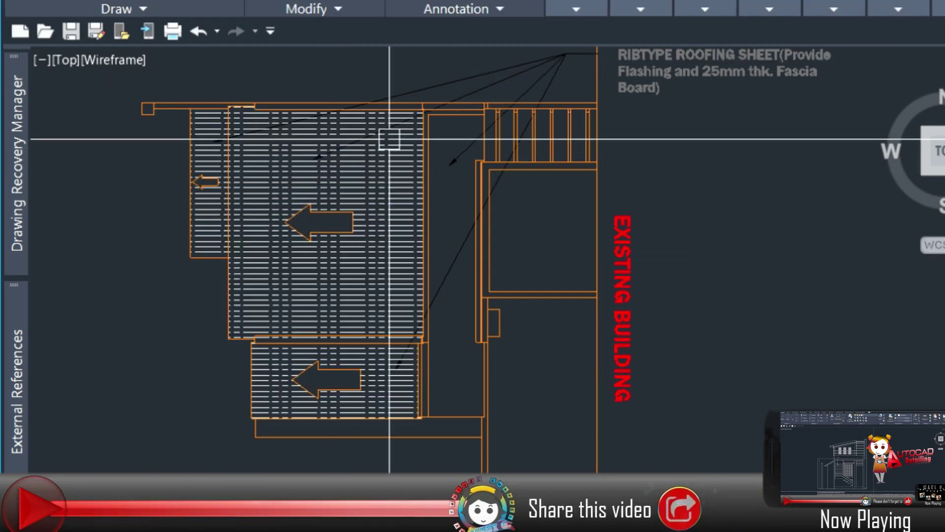
click(389, 139)
key(Escape)
scroll(327, 374, down, 4)
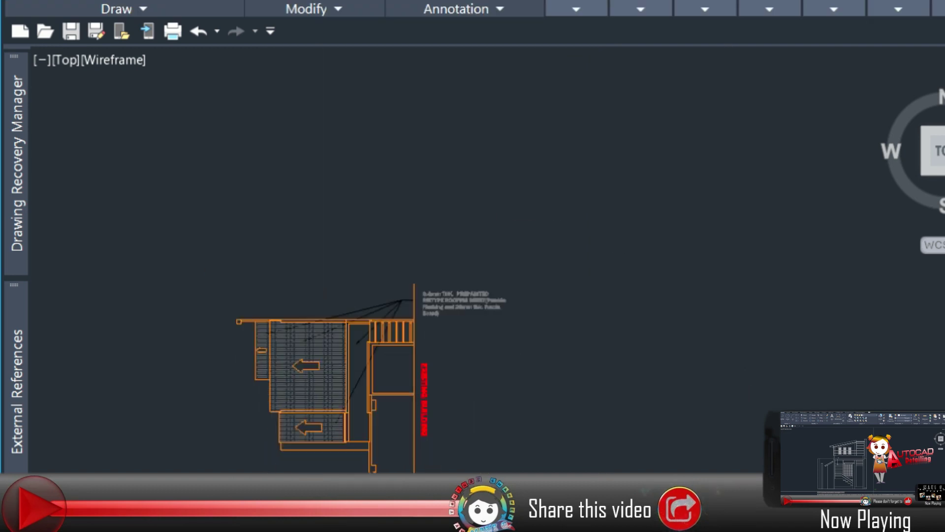
Move the separate floor outline plan to the space above the hatched roof plan.
scroll(327, 374, up, 1)
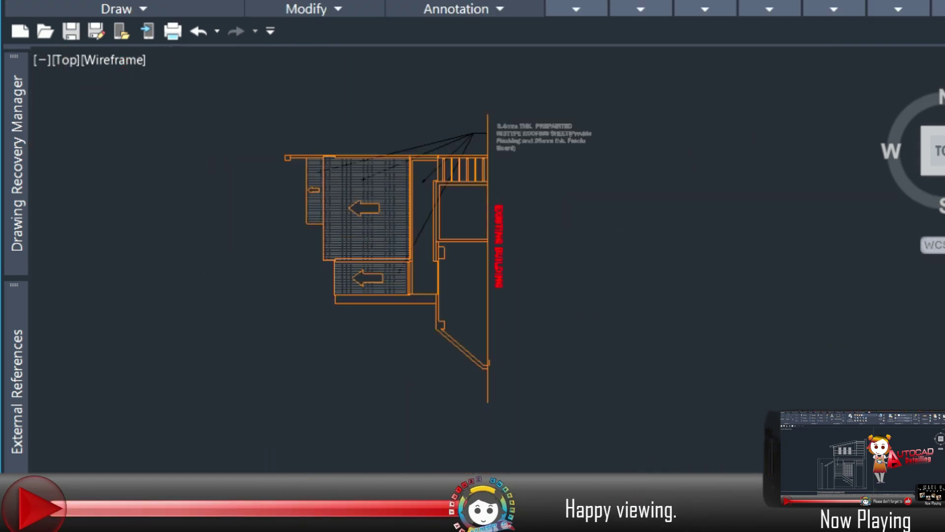
scroll(276, 295, down, 2)
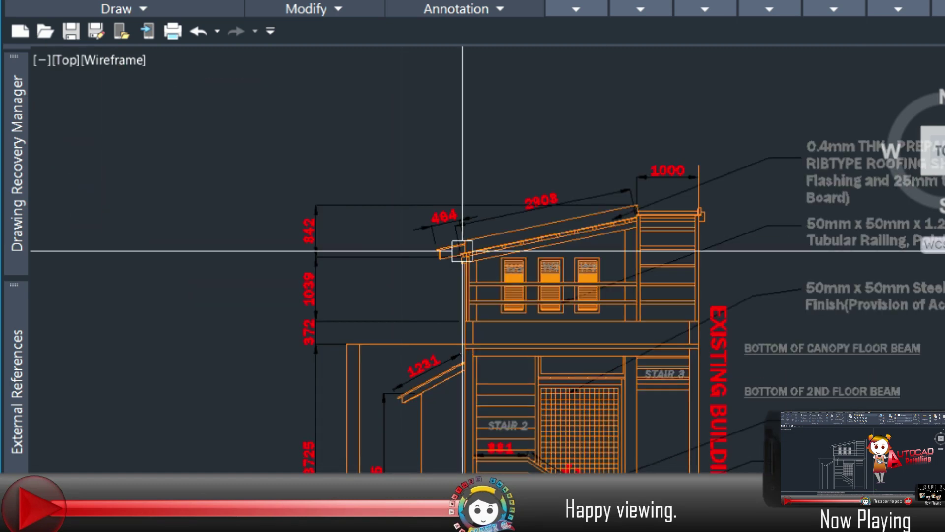
middle_drag(544, 249, 396, 242)
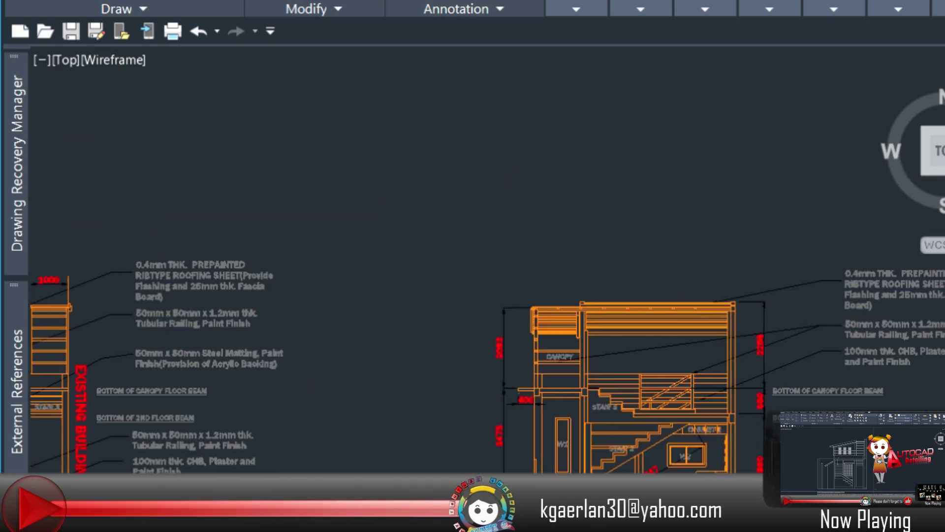
scroll(622, 380, up, 2)
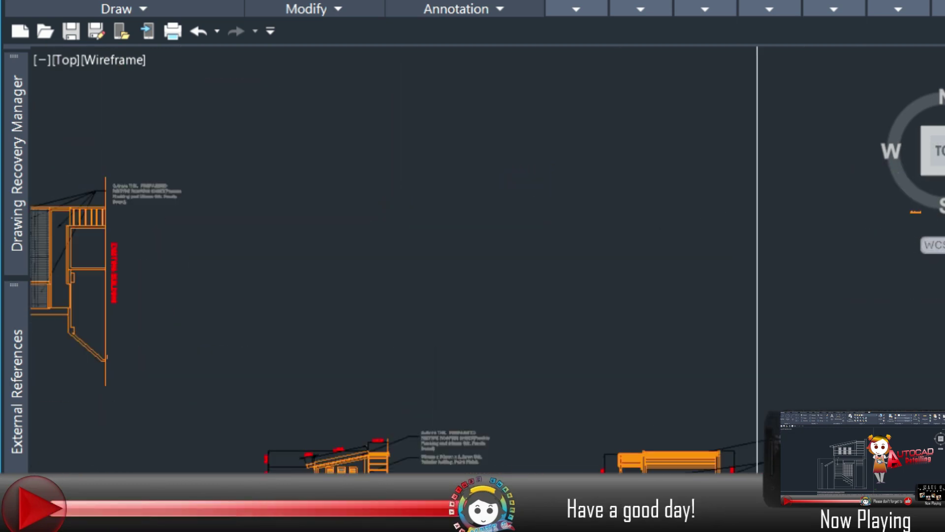
scroll(158, 397, down, 1)
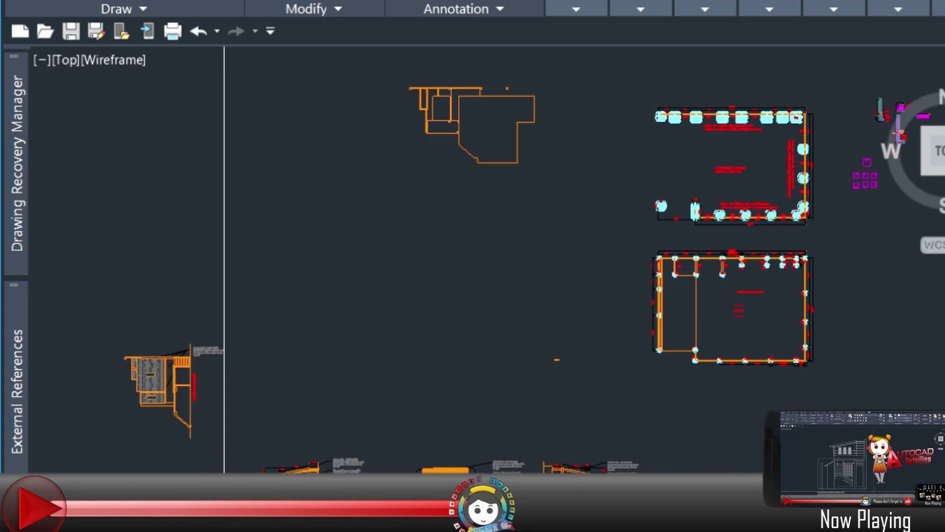
middle_drag(349, 263, 561, 359)
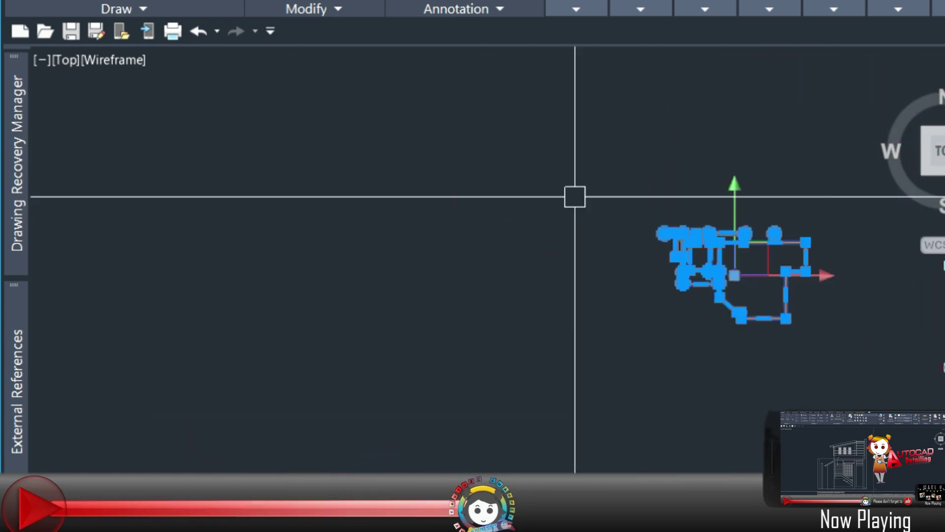
text(m)
key(Return)
click(775, 162)
click(443, 310)
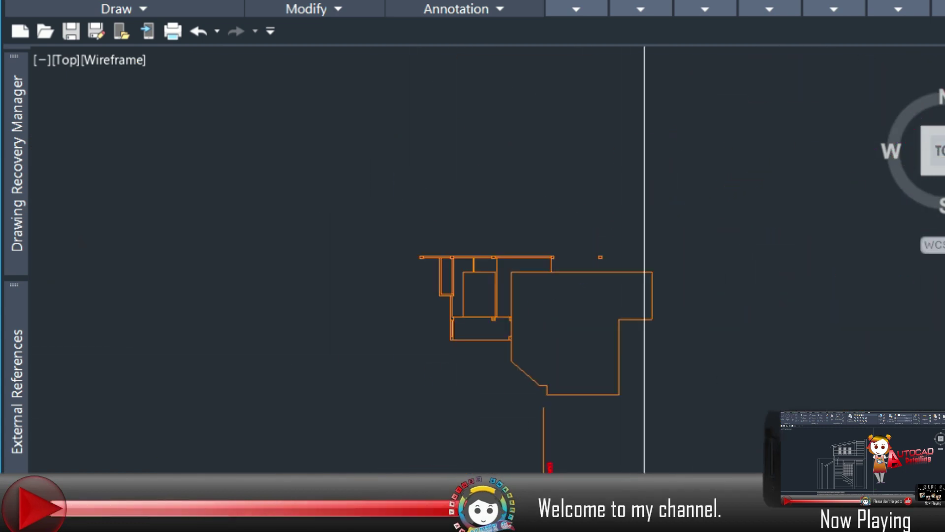
Add the vertical cut line and EXISTING BUILDING label to the moved floor outline and trim the lines beyond the cut.
scroll(623, 370, up, 3)
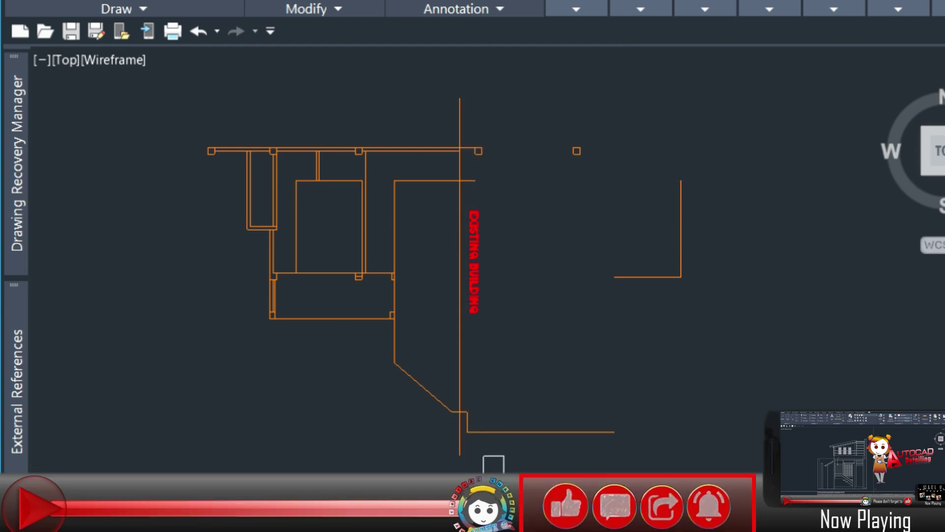
click(632, 479)
key(Escape)
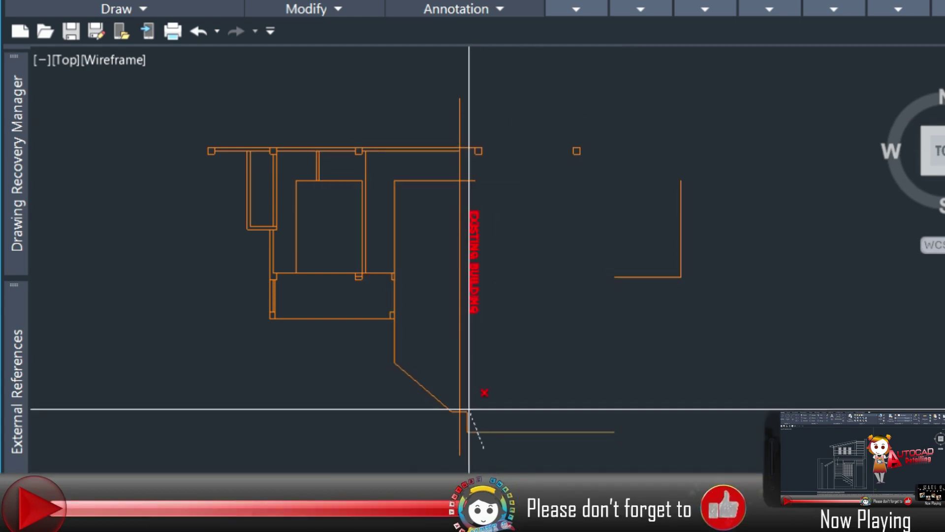
scroll(467, 426, up, 2)
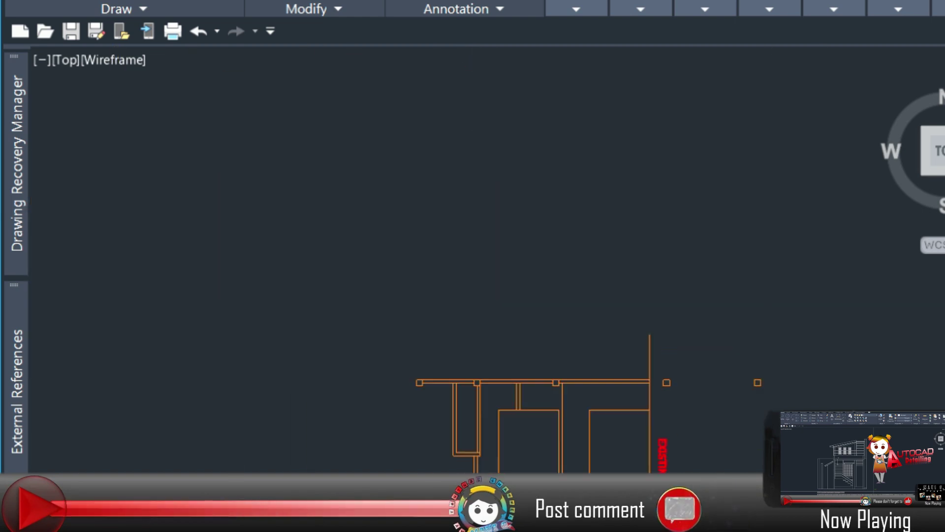
scroll(637, 409, down, 4)
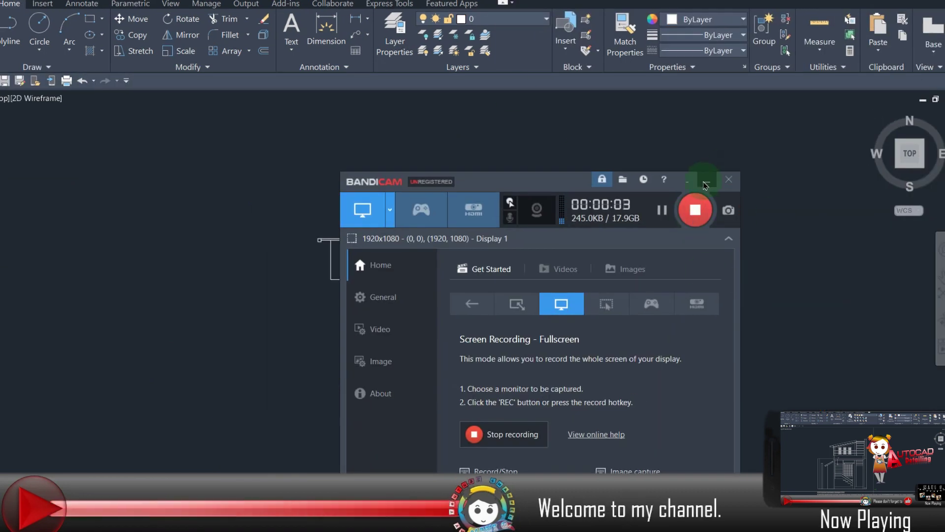
Open the drawing plan top view.dwg from the eXTENSION folder in File Explorer.
click(705, 184)
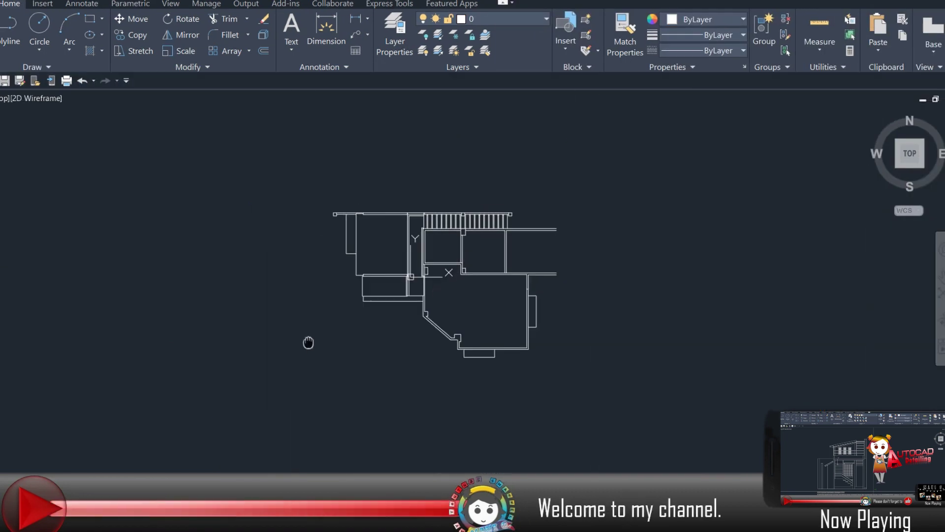
key(super)
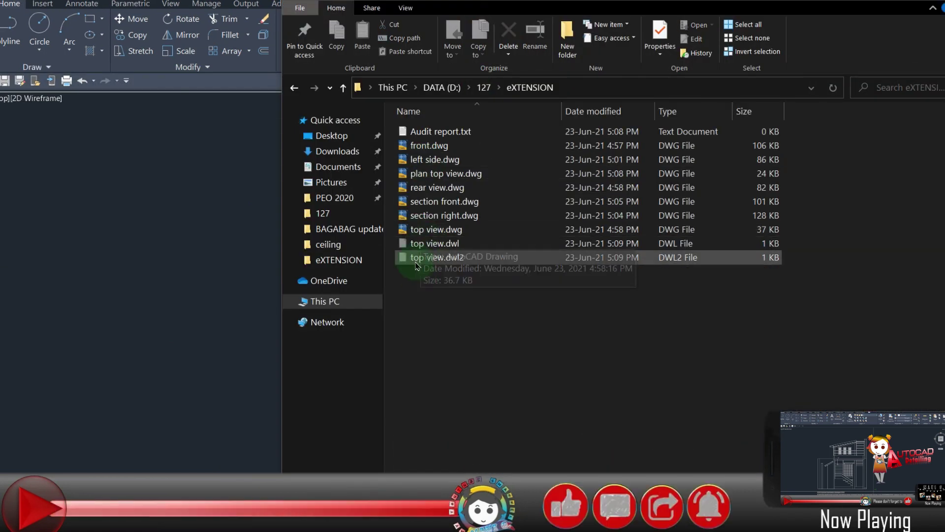
double_click(423, 174)
click(409, 250)
middle_drag(418, 258, 501, 331)
Copy the entire floor outline from plan top view.dwg and switch back to the main drawing.
click(717, 441)
click(141, 129)
scroll(284, 402, down, 2)
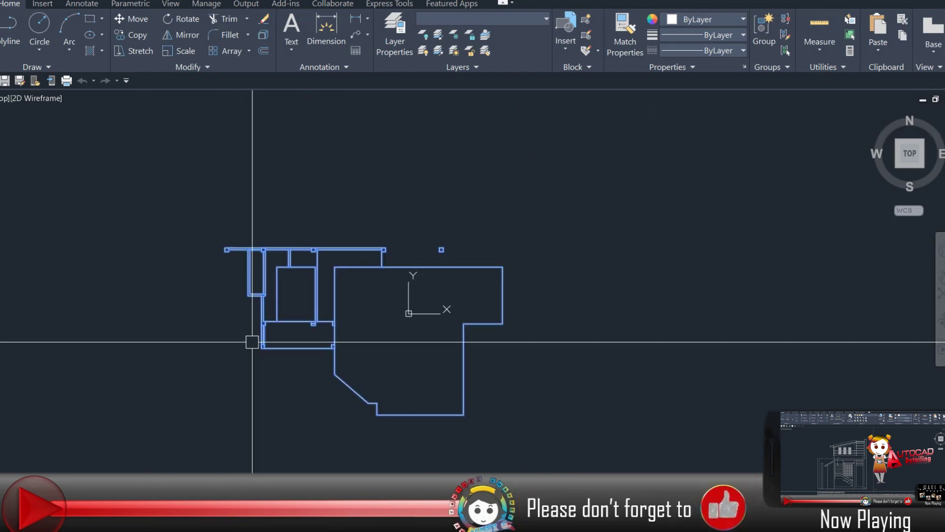
key(alt+Tab)
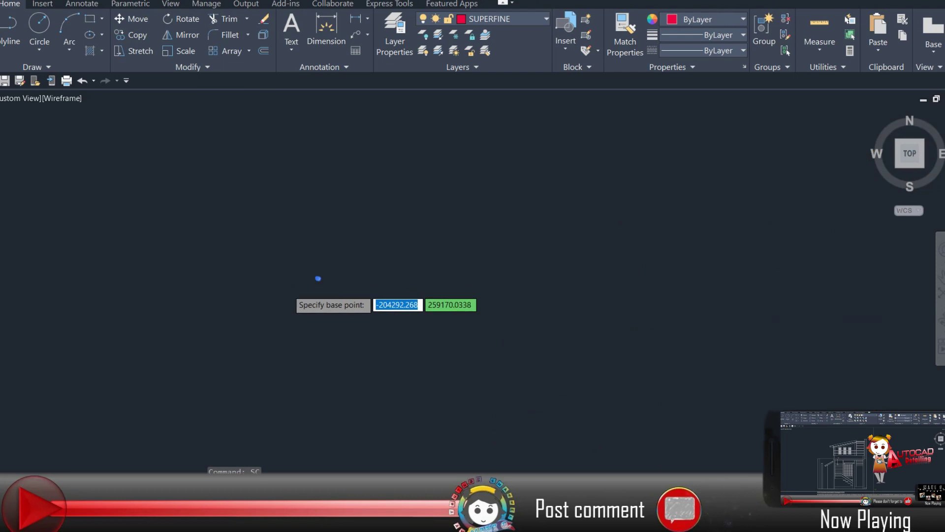
Scale the pasted floor outline from plan top view.dwg by a factor of 1000.
click(514, 192)
text(1000)
key(alt+Tab)
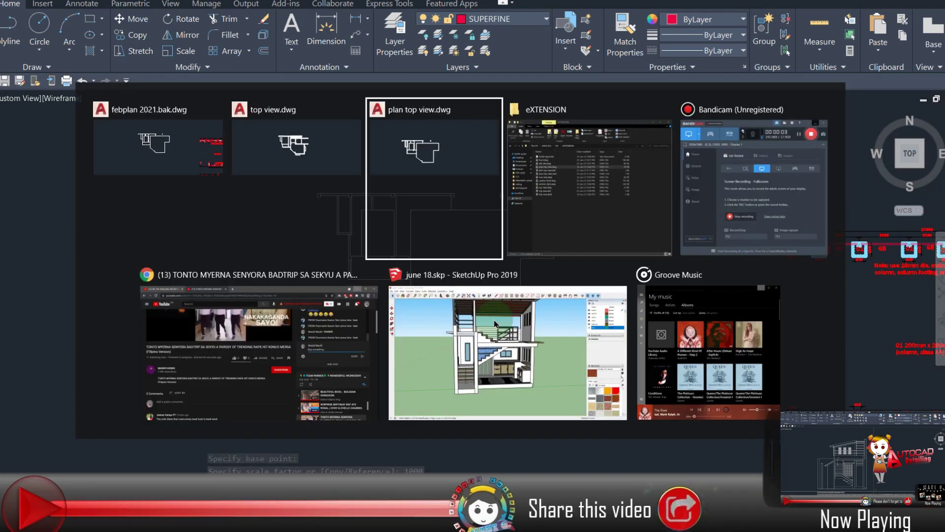
Copy the whole plan from top view.dwg and paste it into the main drawing.
key(alt+Tab)
click(608, 397)
click(266, 192)
key(ctrl+c)
key(alt+Tab)
key(ctrl+v)
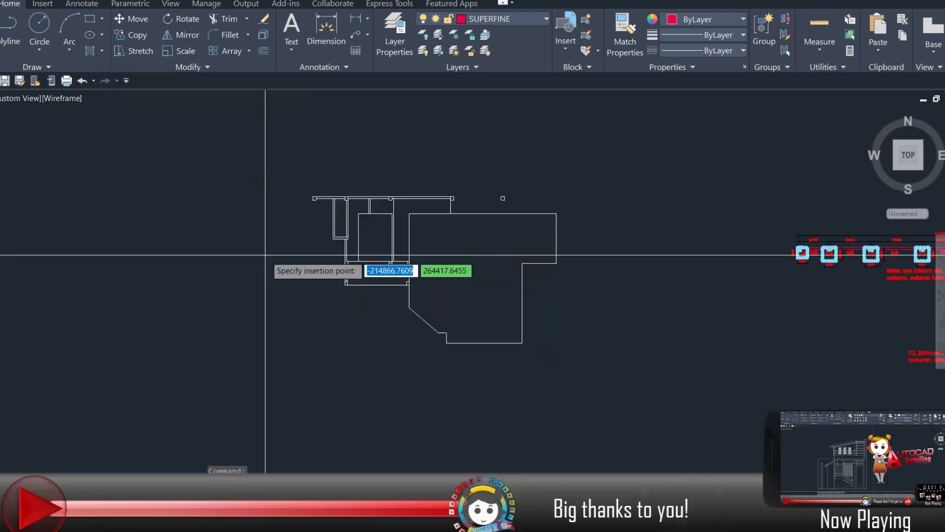
Scale the plan pasted from top view.dwg by a factor of 1000.
scroll(281, 370, up, 5)
text(sc)
key(Return)
scroll(289, 375, up, 20)
click(316, 296)
text(1000)
key(Return)
scroll(386, 244, down, 20)
middle_drag(411, 301, 427, 338)
Close plan top view.dwg and top view.dwg without saving changes.
key(alt+Tab)
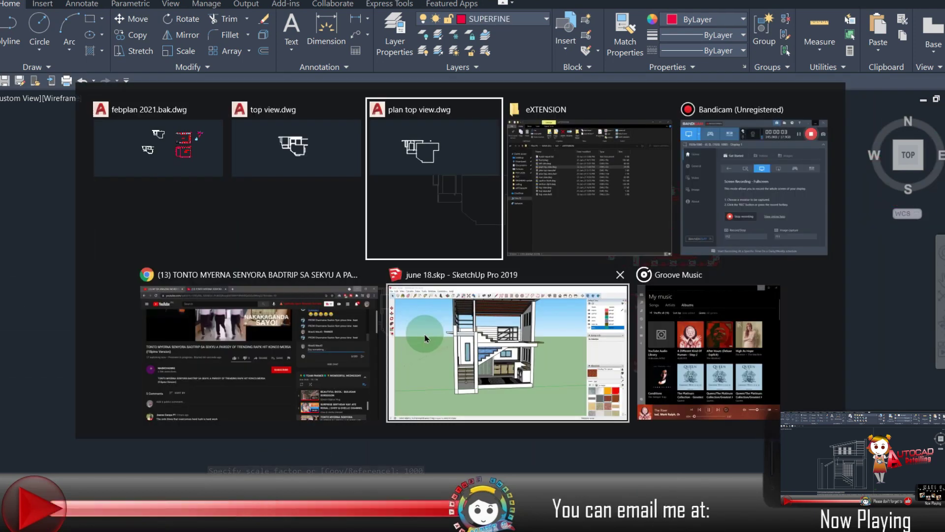
click(944, 99)
click(488, 298)
click(944, 99)
click(474, 299)
key(alt+Tab)
key(alt+Tab)
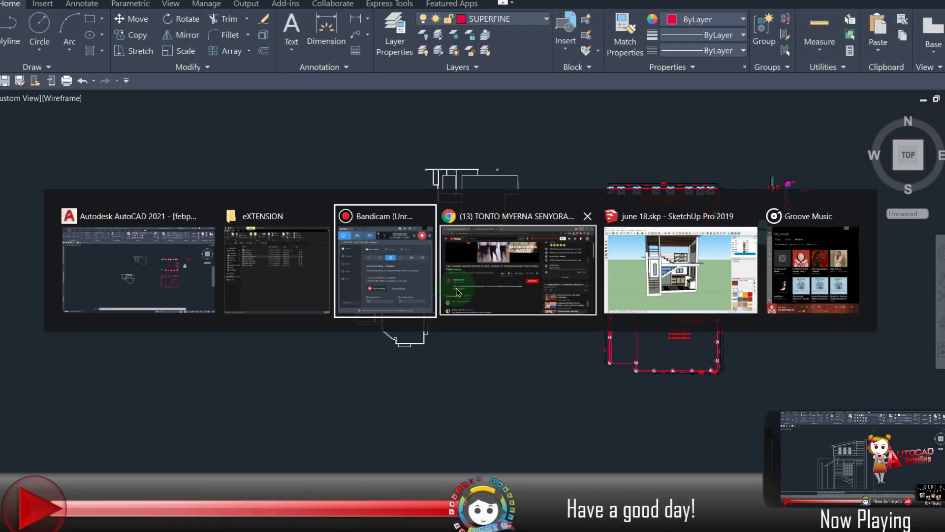
Open front.dwg from the eXTENSION folder and copy its entire front elevation into the main drawing.
key(alt+shift+Tab)
double_click(427, 147)
middle_drag(260, 306, 395, 271)
click(769, 434)
click(164, 143)
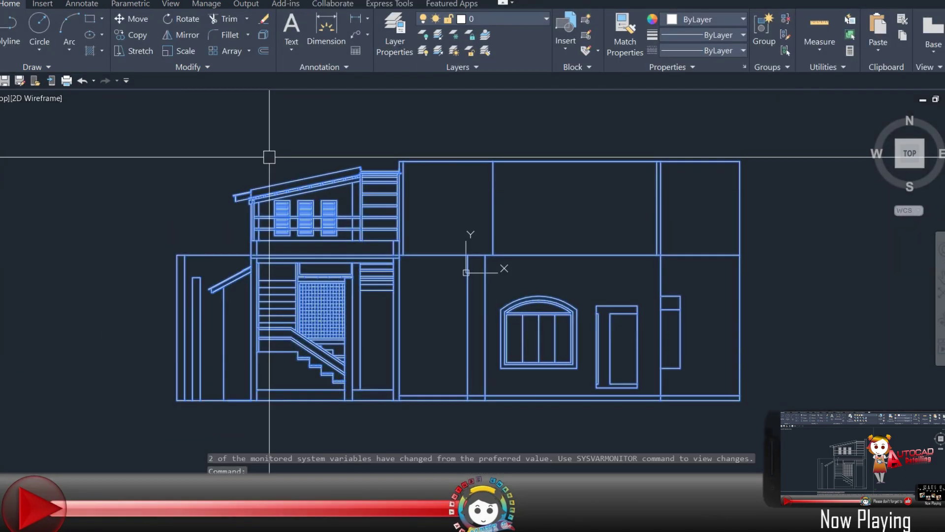
key(ctrl+c)
key(alt+Tab)
key(ctrl+v)
Place the front elevation below the pasted plans and scale it up to match them.
middle_drag(365, 394, 361, 274)
click(377, 313)
scroll(376, 313, up, 10)
drag(394, 363, 368, 312)
text(sc)
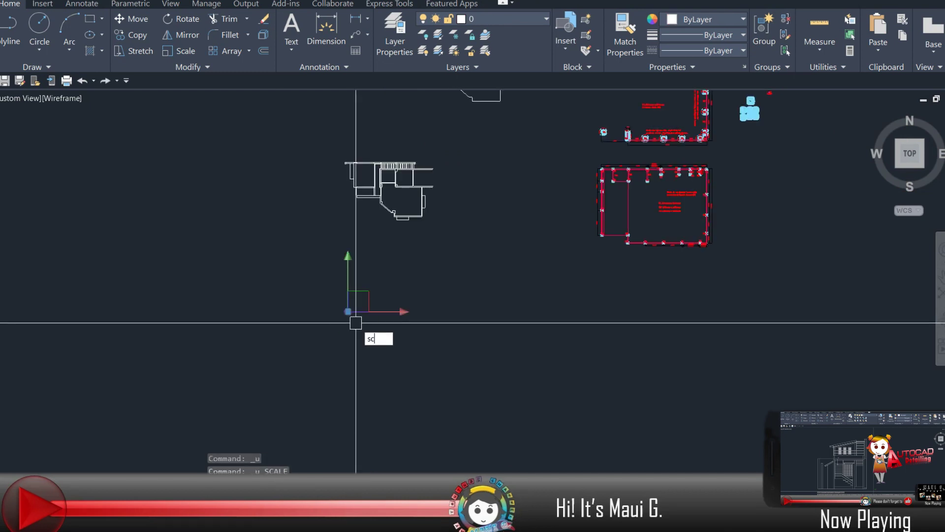
key(Return)
scroll(350, 314, up, 4)
click(346, 310)
Paste the whole section from section front.dwg beside the front elevation and scale it up to match.
key(alt+Tab)
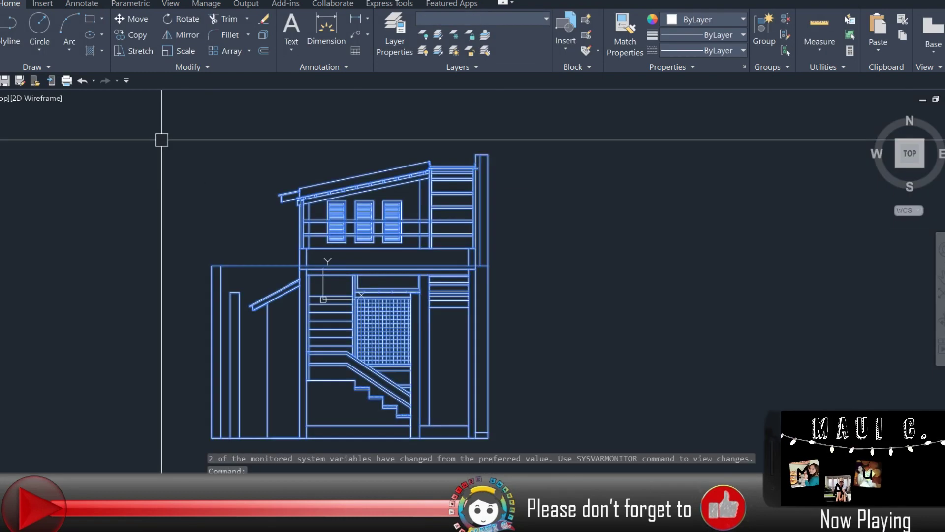
scroll(517, 365, down, 6)
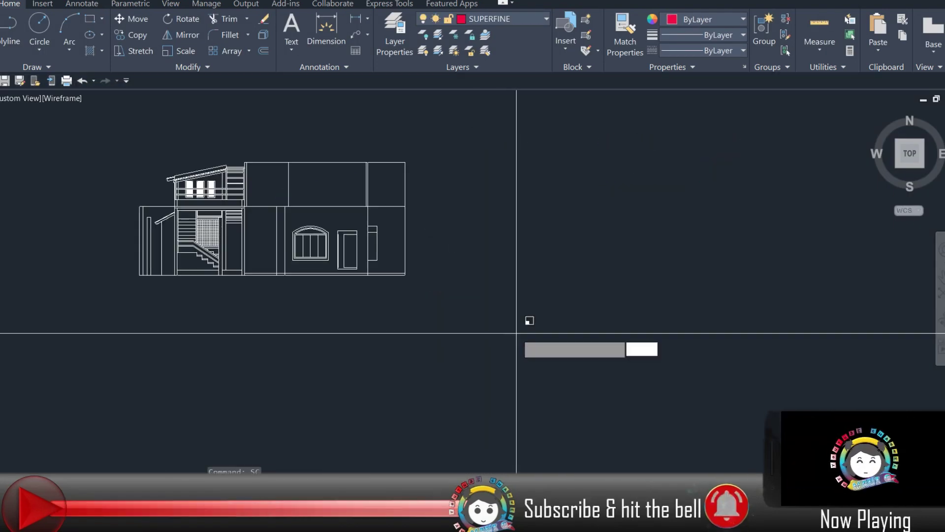
scroll(517, 332, up, 1)
click(529, 333)
scroll(506, 309, down, 10)
click(498, 297)
text(sc)
key(Return)
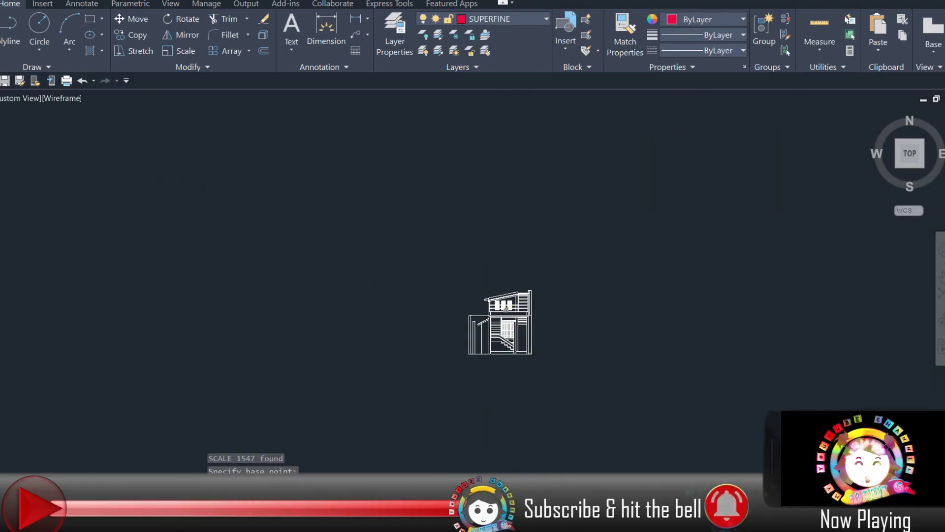
click(576, 397)
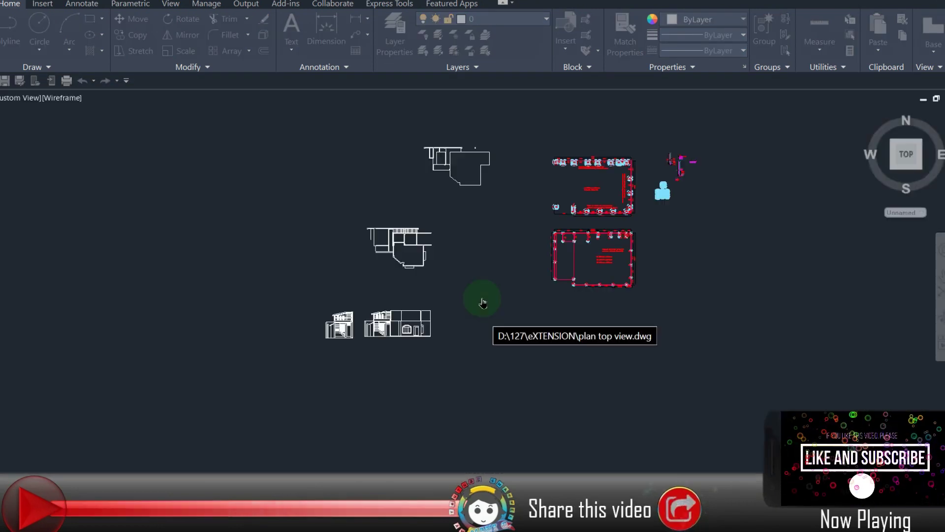
Copy the entire rear elevation from rear view.dwg and paste it into the main drawing.
key(alt+Tab)
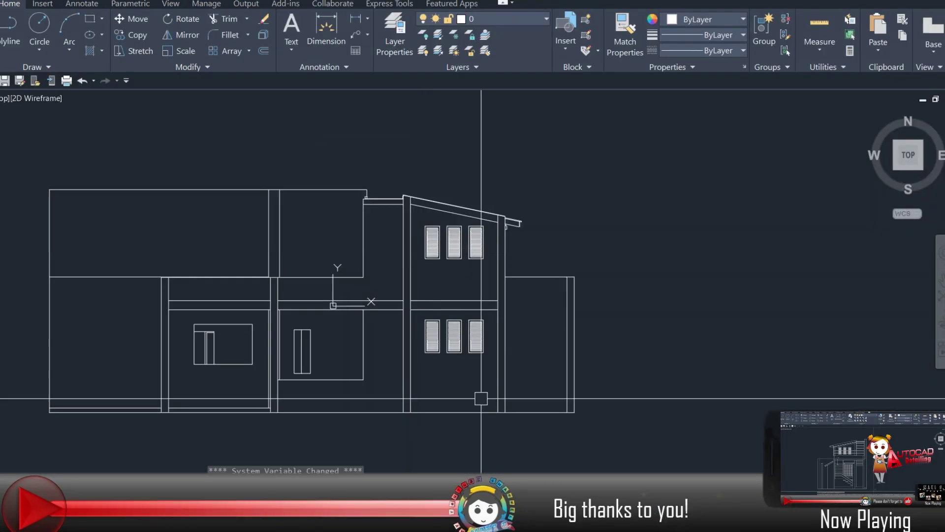
click(592, 430)
click(34, 168)
key(ctrl+c)
key(alt+Tab)
key(ctrl+v)
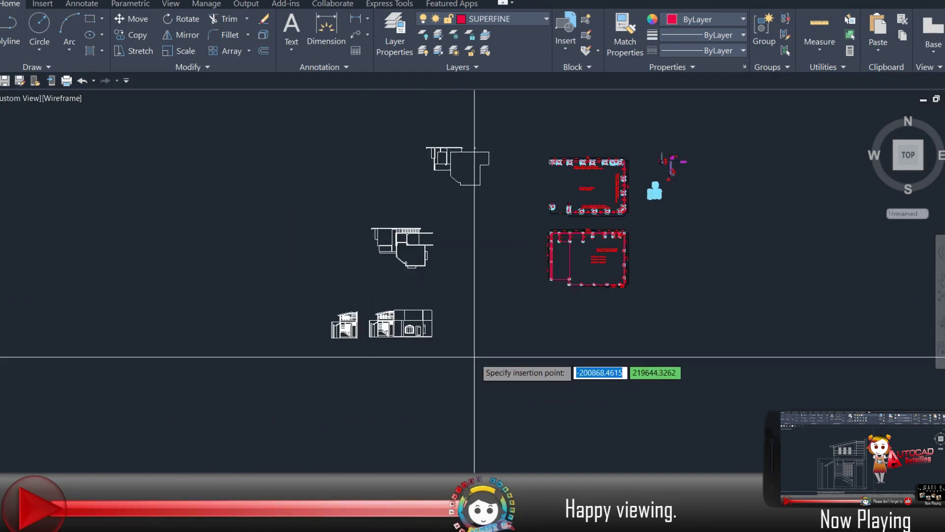
Place the rear elevation below the front drawings and scale it up to match them.
scroll(372, 405, up, 5)
click(368, 404)
text(sc)
key(Return)
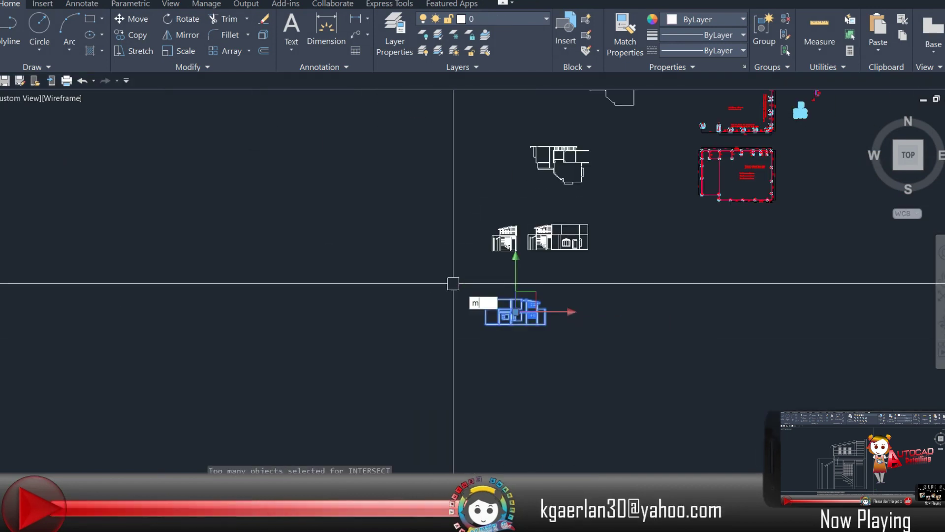
Move the rear elevation directly beneath the front elevation.
key(Return)
scroll(546, 325, up, 5)
click(546, 325)
click(677, 285)
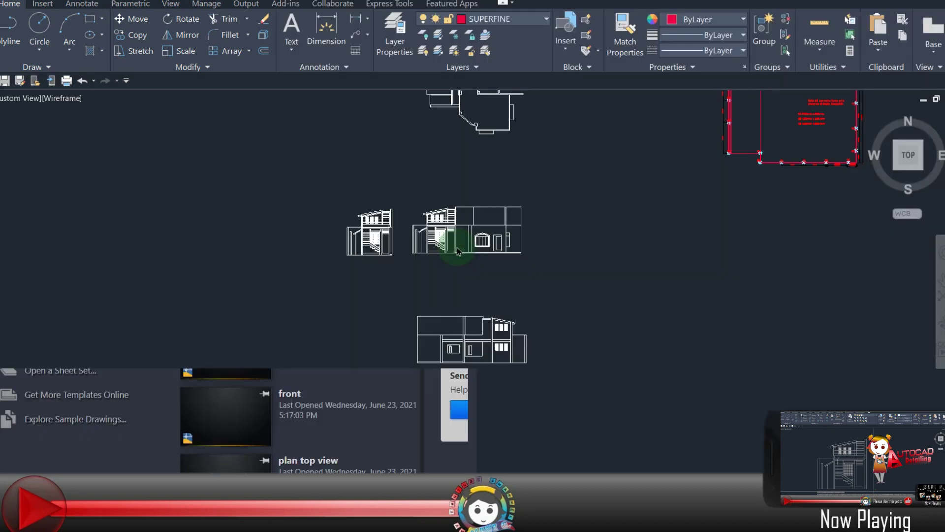
Copy the entire section from section right.dwg into the main drawing beside the front elevation and scale it up.
key(ctrl+a)
key(ctrl+c)
key(ctrl+Tab)
scroll(563, 340, down, 5)
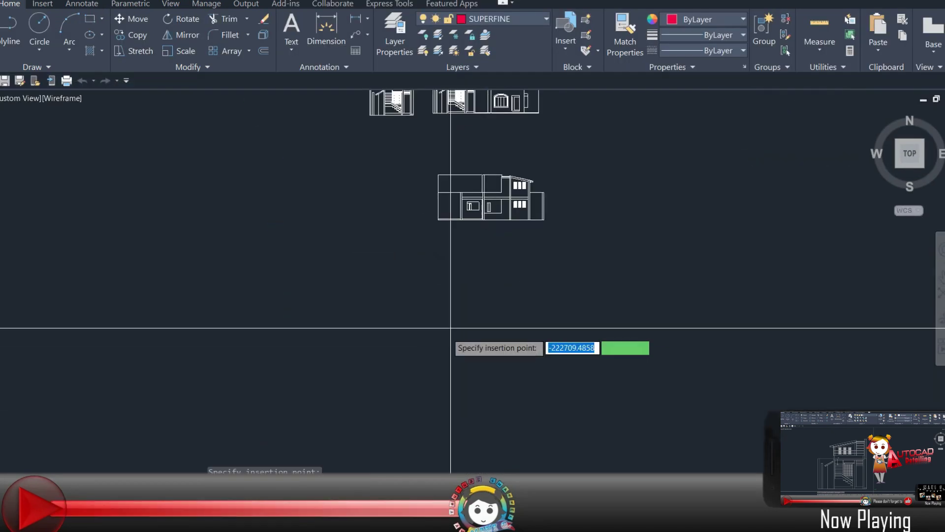
click(499, 235)
scroll(511, 235, up, 5)
drag(458, 256, 511, 231)
text(sc)
key(Return)
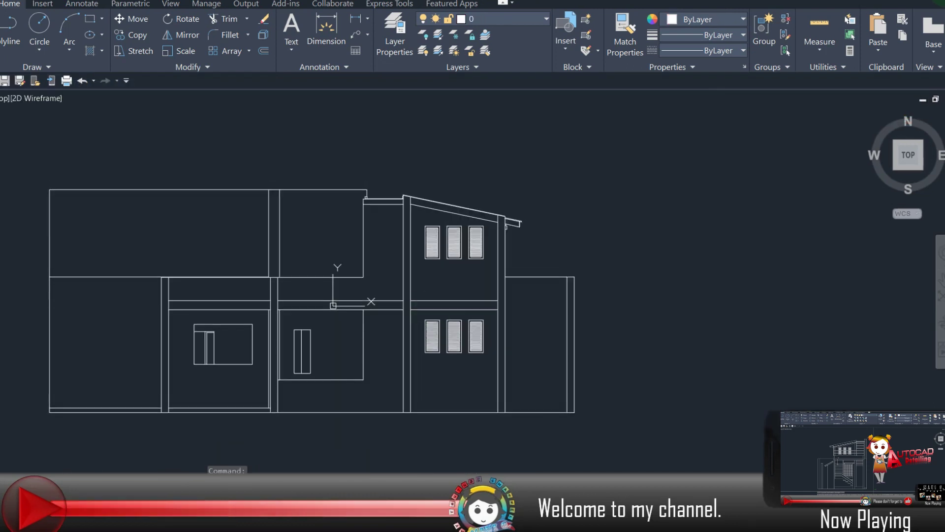
Close rear view.dwg and section right.dwg without saving and open left side.dwg from the eXTENSION folder.
click(489, 298)
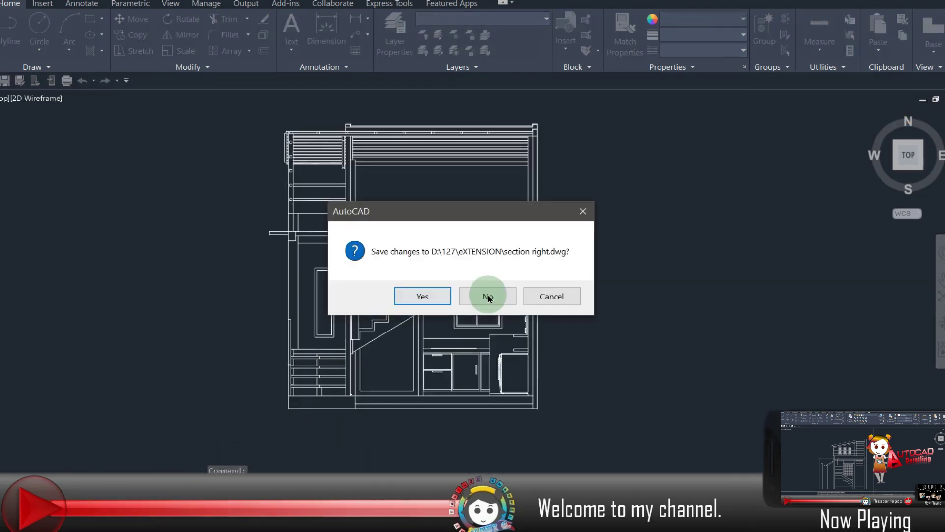
click(602, 211)
key(alt+Tab)
click(435, 190)
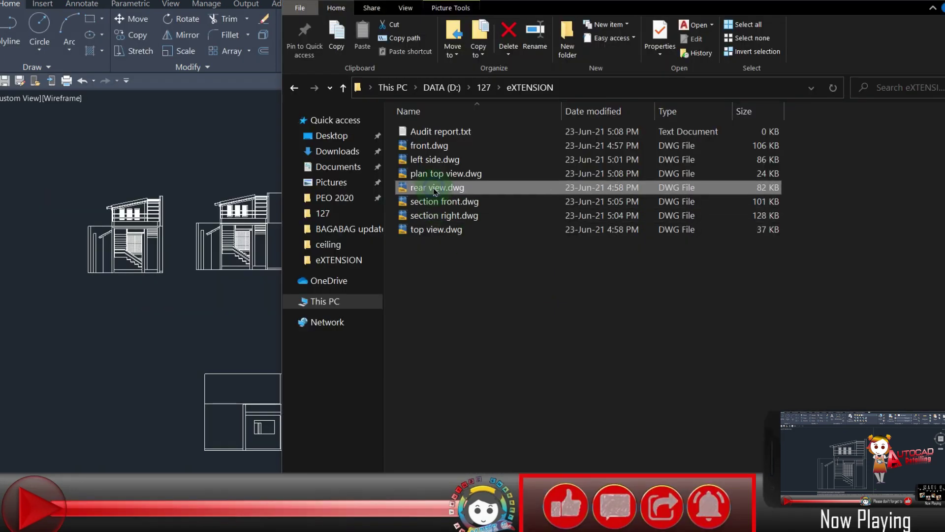
double_click(428, 160)
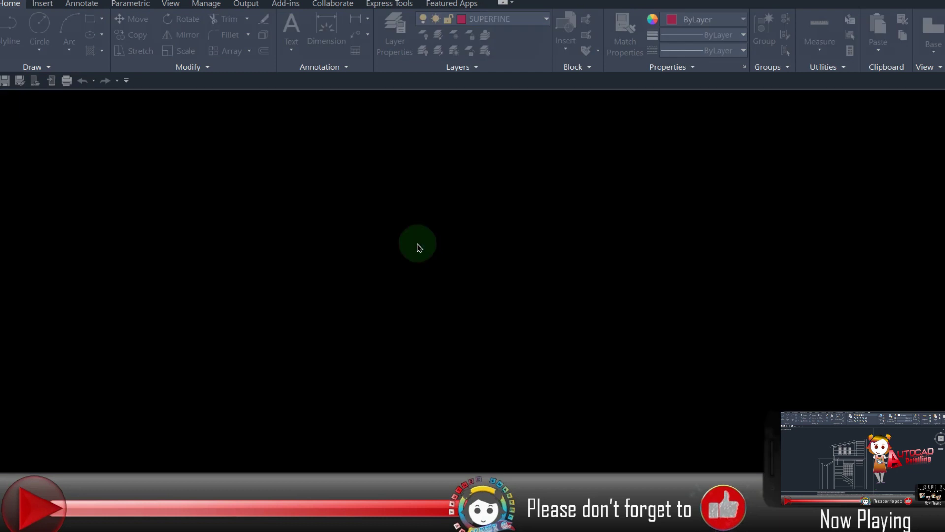
Reset the main drawing's rotated view to the Top orientation.
scroll(386, 391, up, 3)
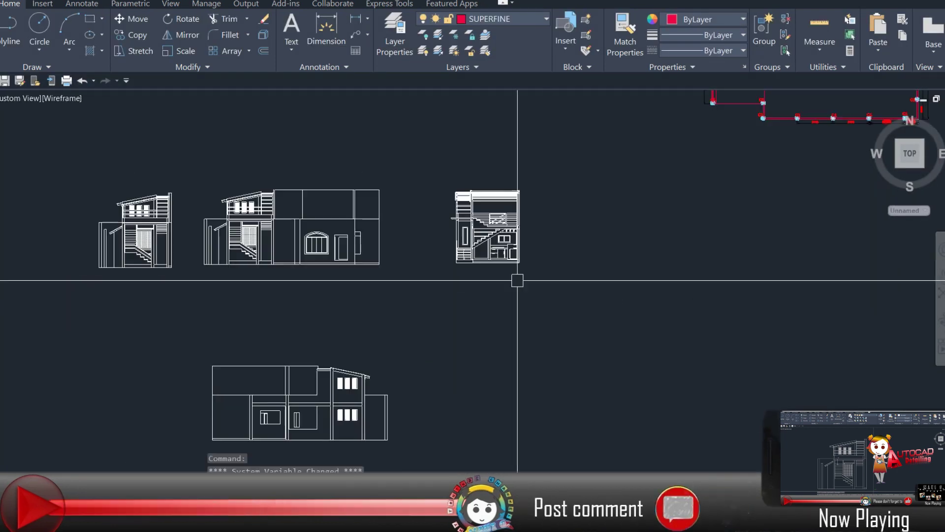
mouse_move(910, 186)
mouse_down()
mouse_move(936, 157)
mouse_move(884, 132)
mouse_up()
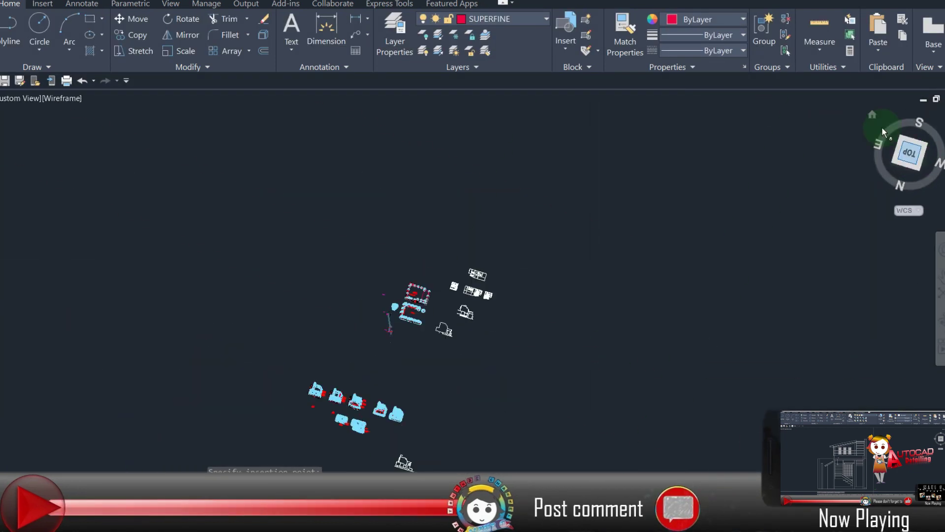
click(873, 117)
click(909, 142)
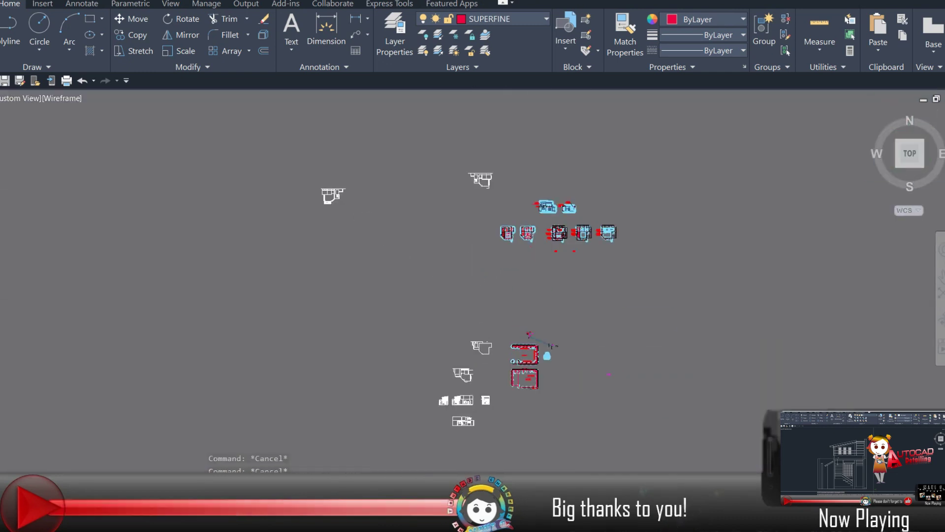
scroll(485, 366, up, 2)
scroll(515, 339, up, 5)
middle_drag(568, 357, 498, 296)
scroll(348, 345, down, 5)
key(Escape)
key(Escape)
click(872, 118)
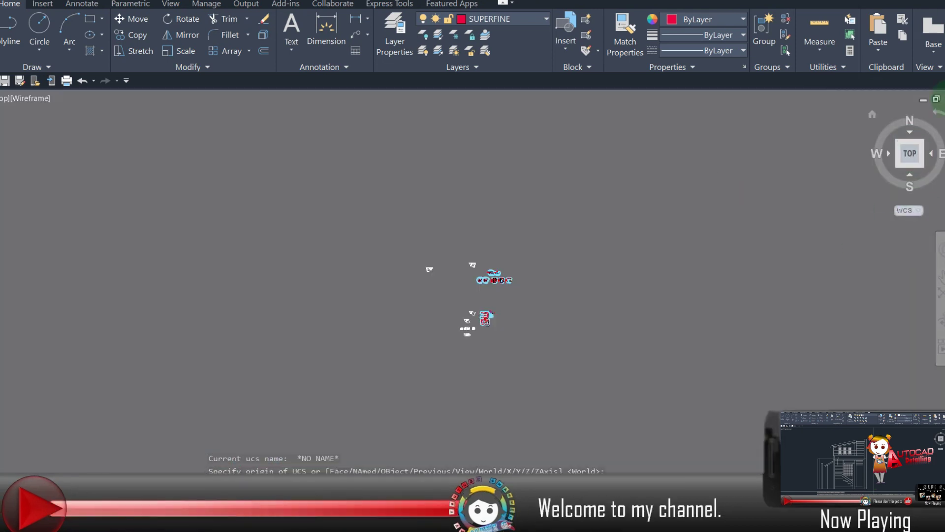
key(Escape)
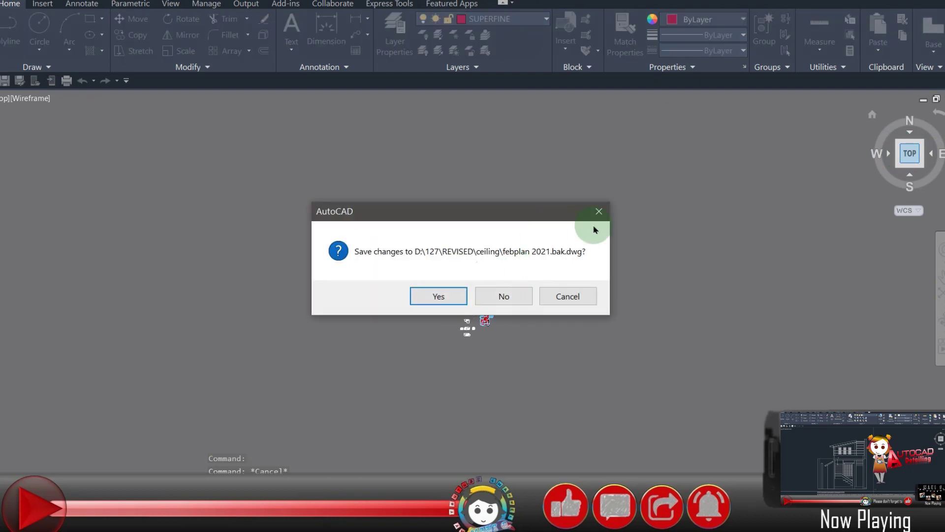
key(Escape)
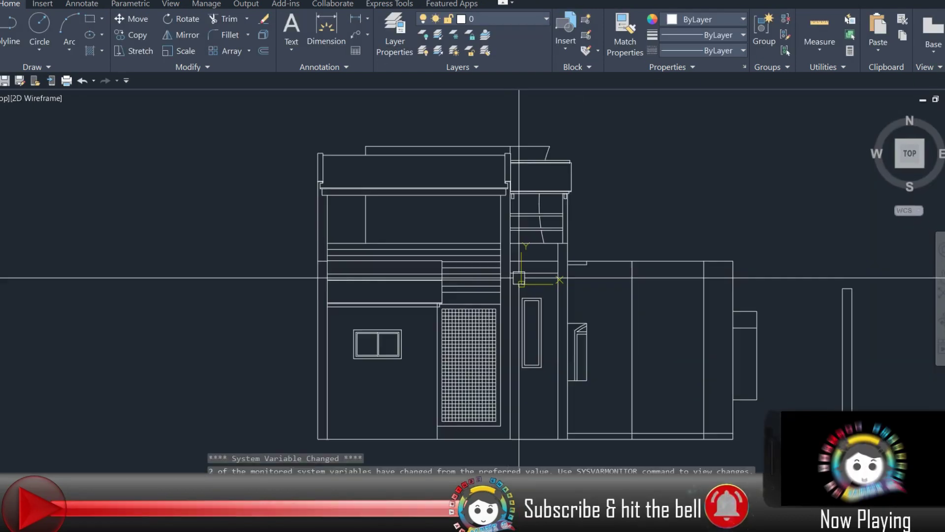
scroll(500, 277, down, 5)
click(482, 19)
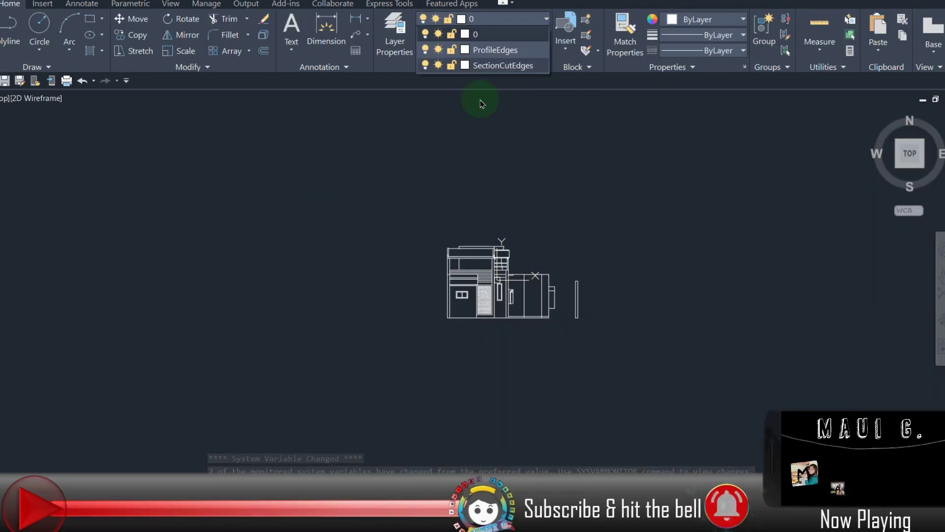
click(481, 99)
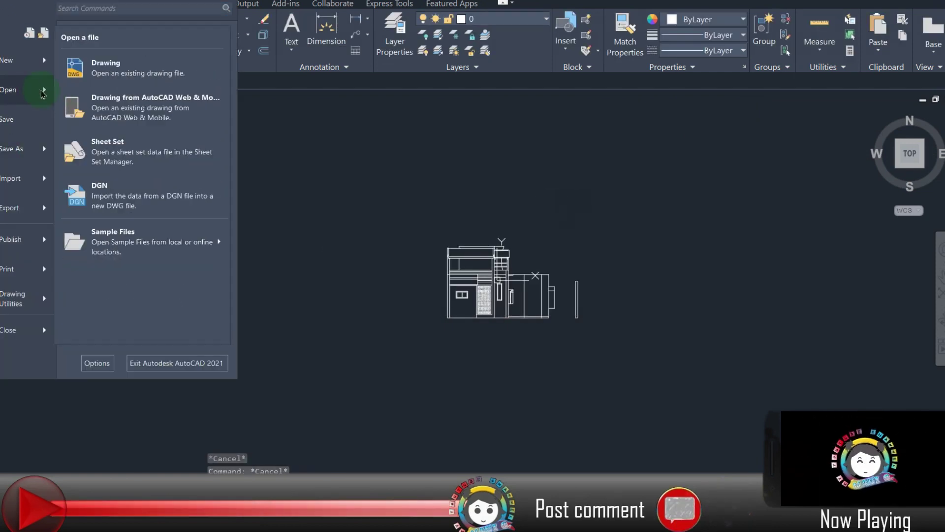
Locate the main drawing by browsing the ceiling folder's rEVISED subfolder and the 127 folder in File Explorer.
click(43, 89)
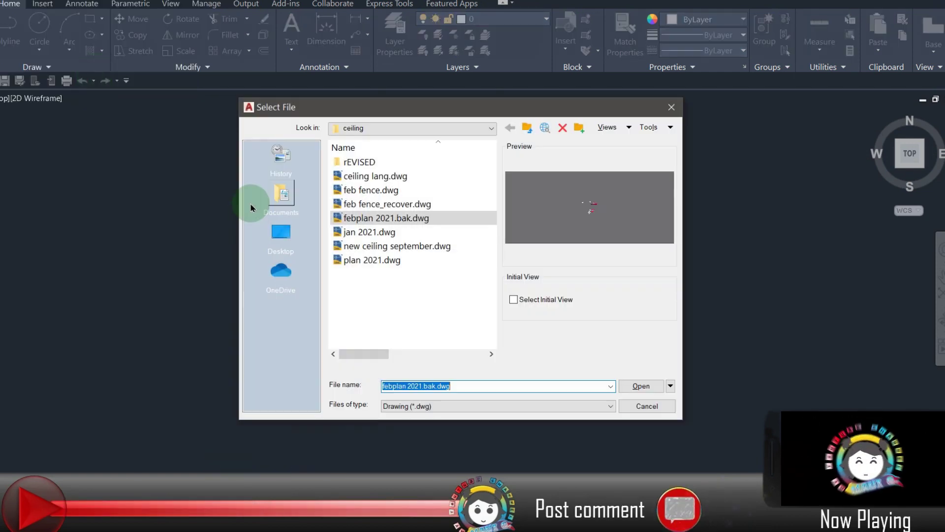
double_click(383, 164)
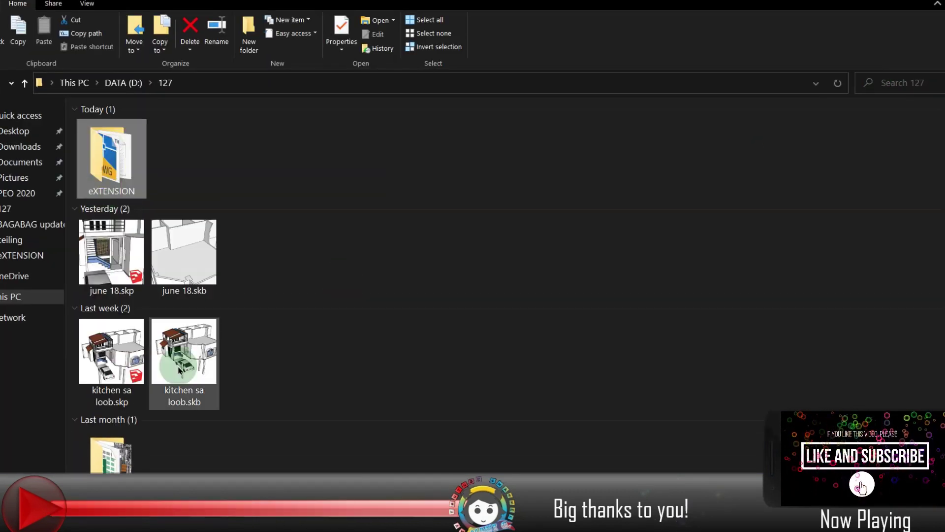
scroll(136, 378, down, 2)
double_click(136, 379)
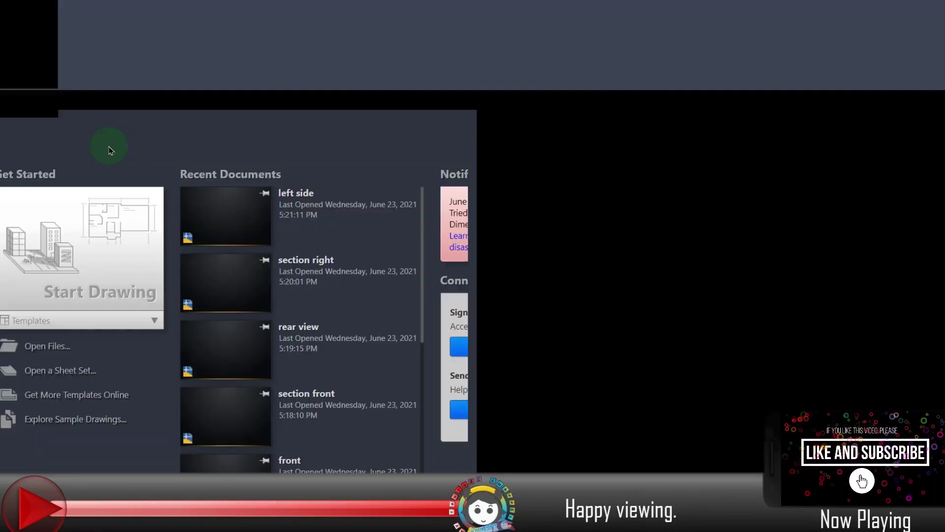